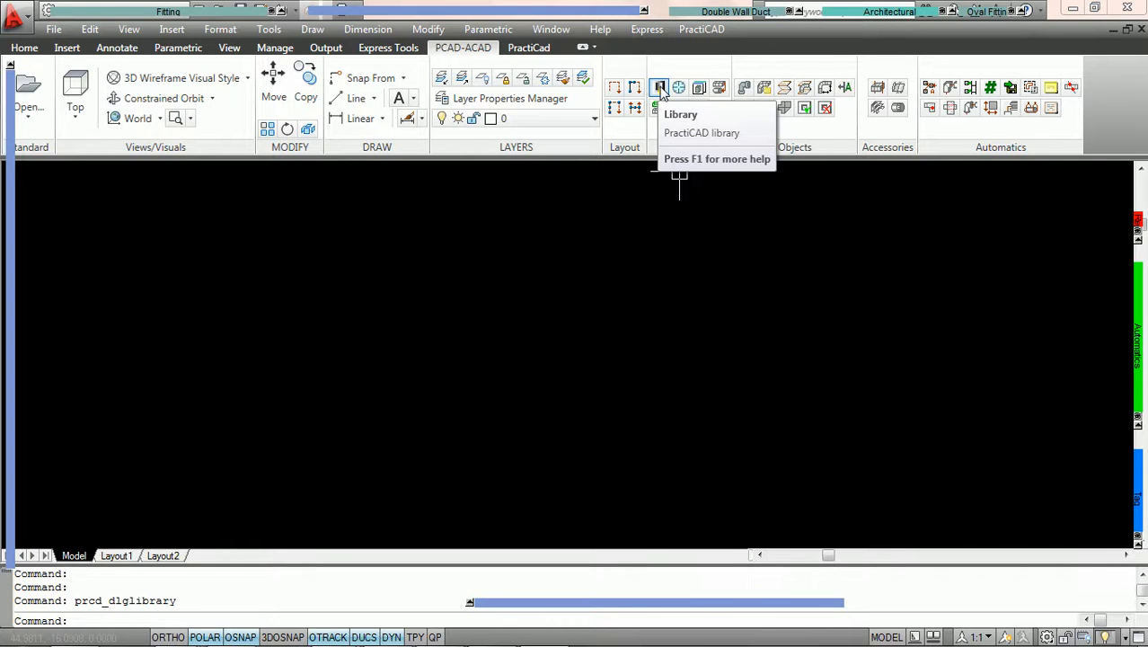
Step: Open the PractiCAD library in a maximized window, collapse the Ductwork branch and display the Ductwork settings
{"action": "left_click", "coordinate": [660, 87]}
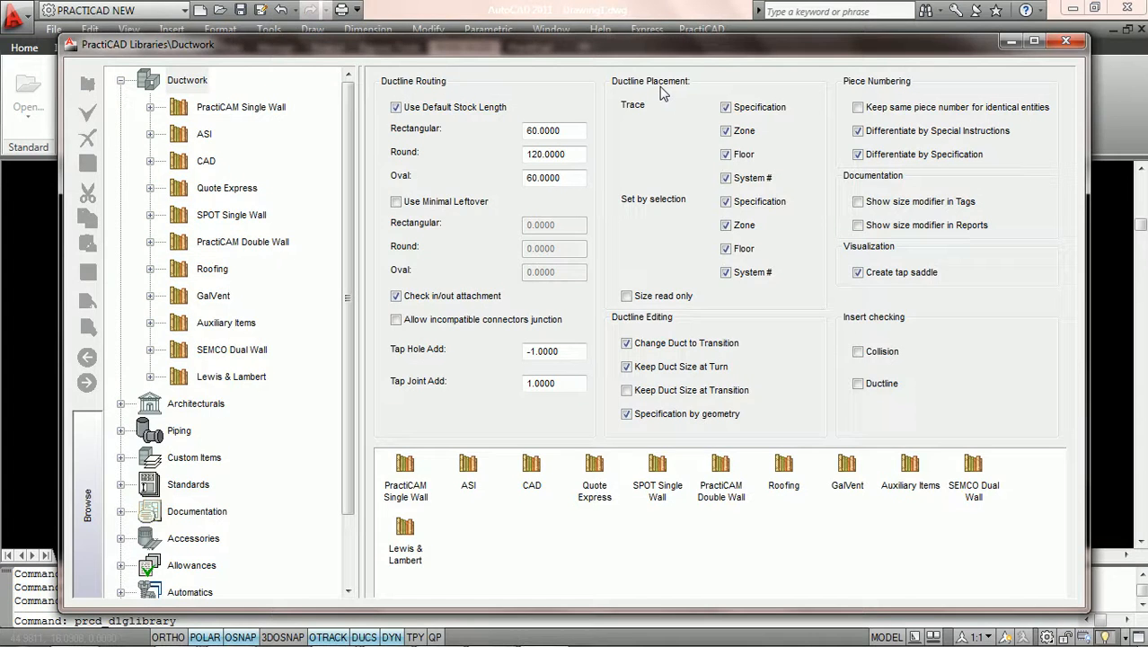
{"action": "left_click", "coordinate": [1035, 43]}
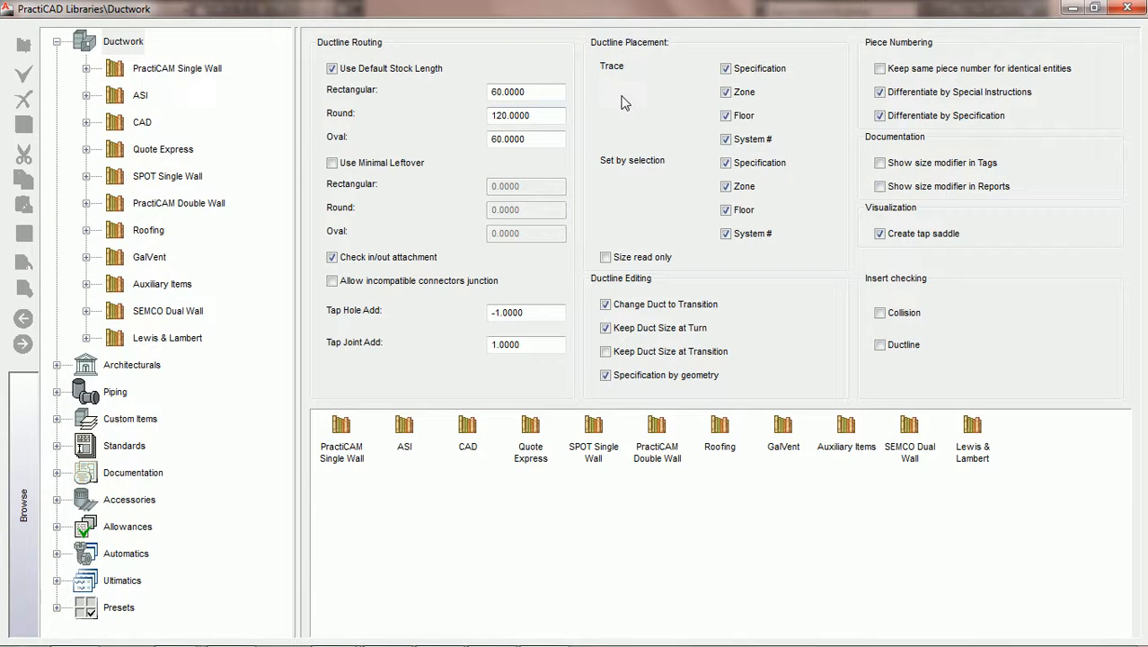
{"action": "left_click", "coordinate": [56, 41]}
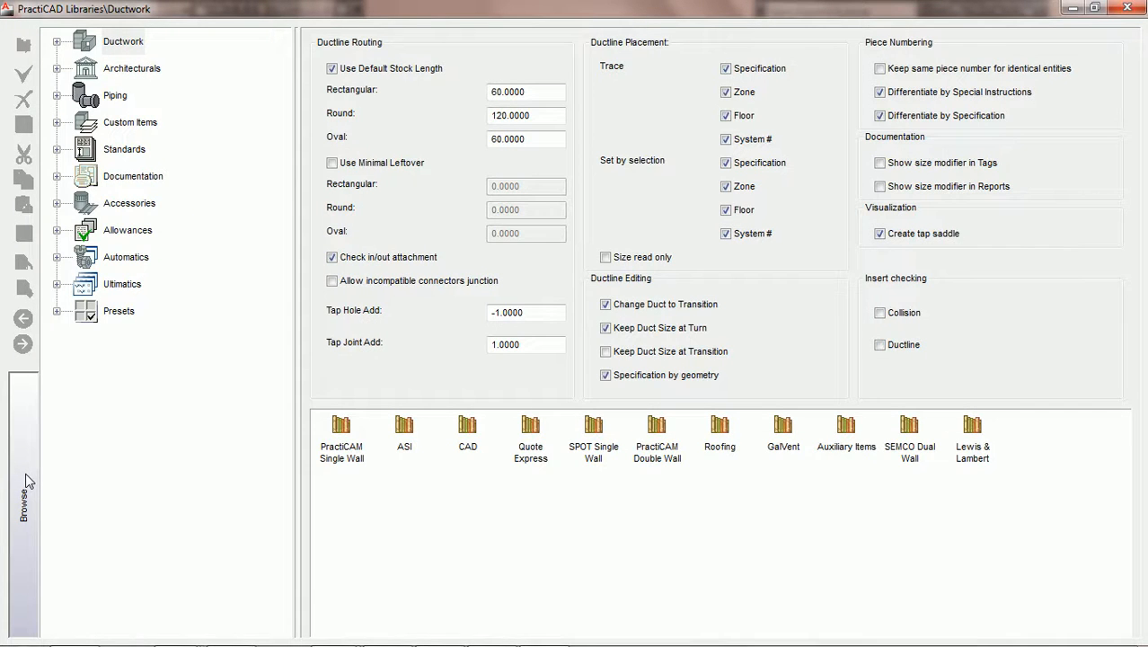
{"action": "left_click", "coordinate": [26, 474]}
{"action": "left_click", "coordinate": [123, 43]}
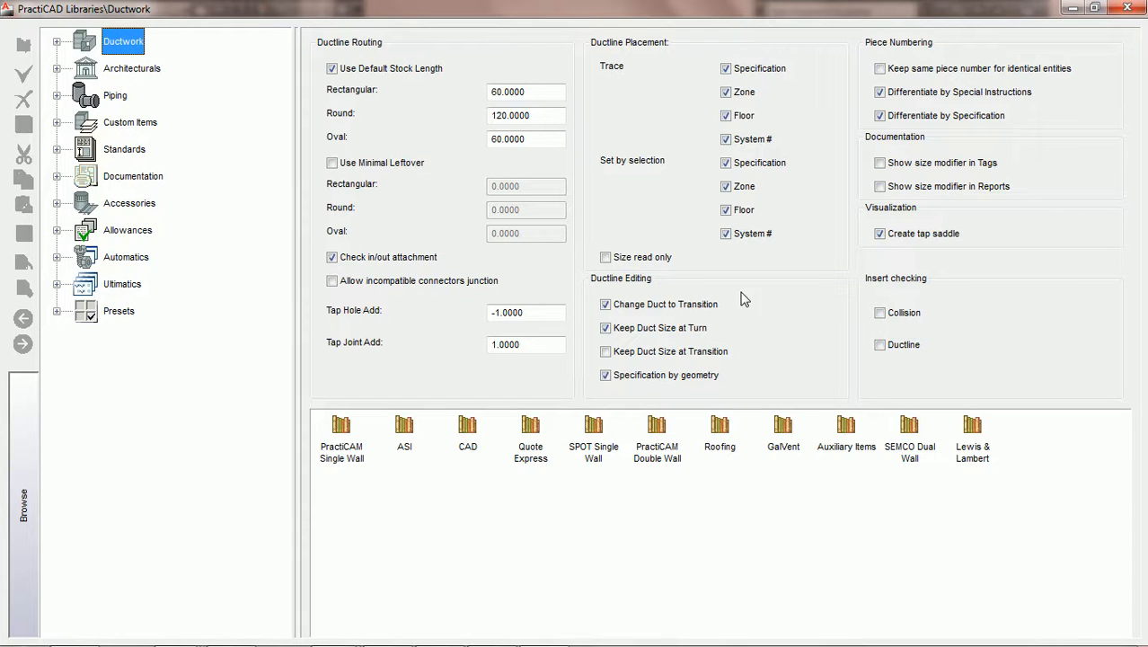
Step: Examine the Architecturals category and its Slab types, and collapse the branch again
{"action": "left_click", "coordinate": [132, 73]}
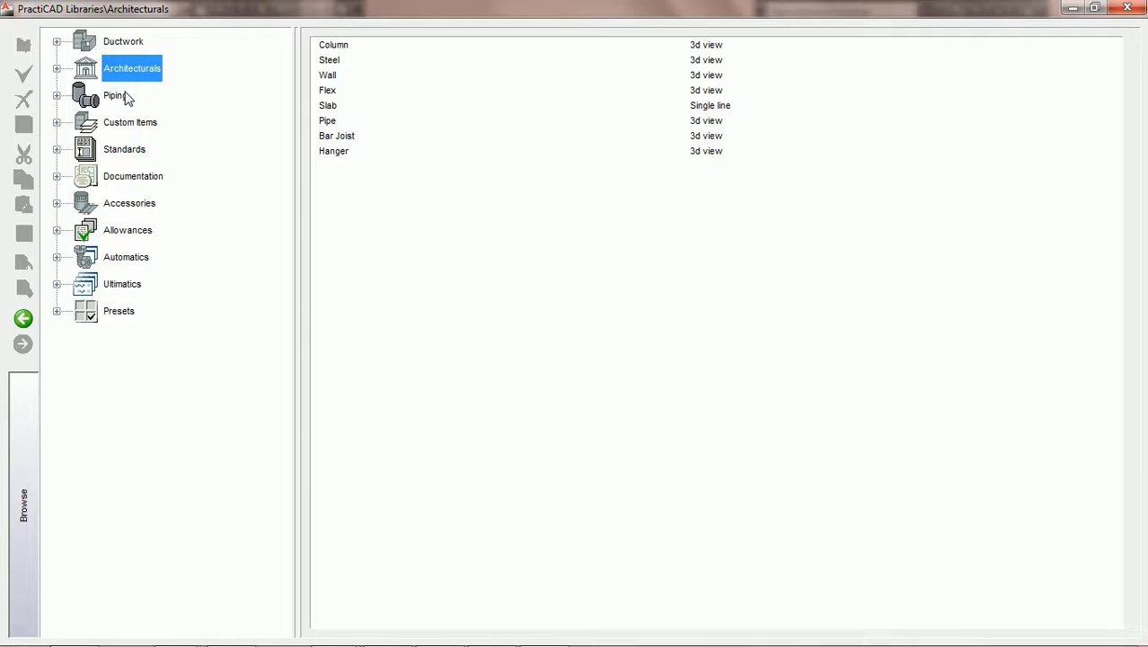
{"action": "left_click", "coordinate": [57, 42]}
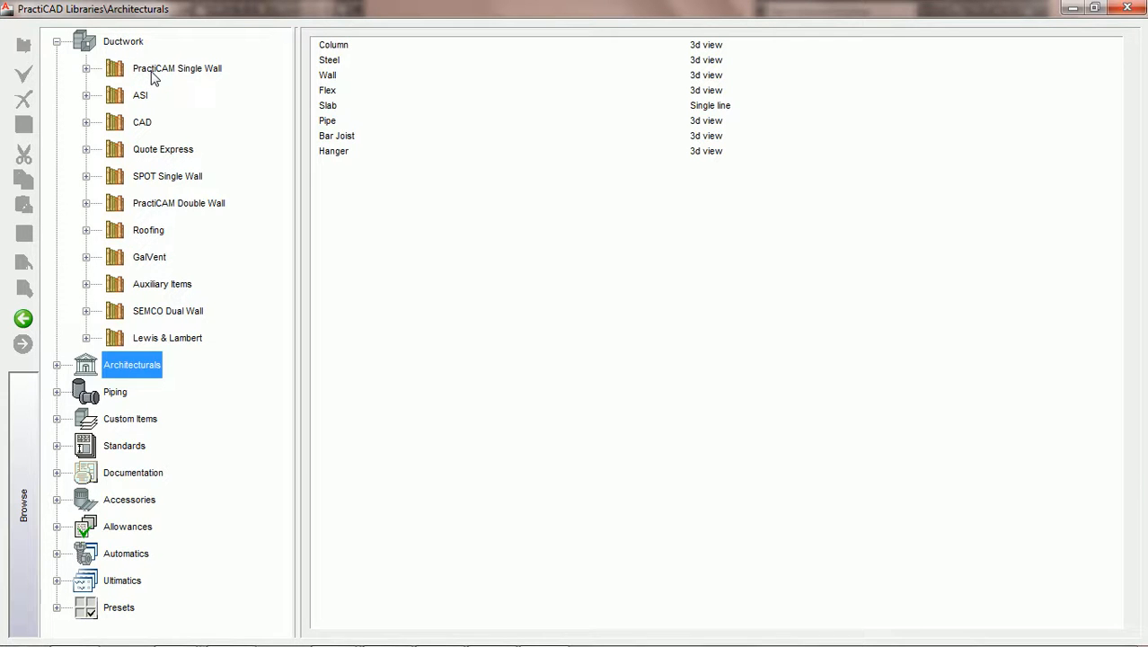
{"action": "left_click", "coordinate": [56, 42]}
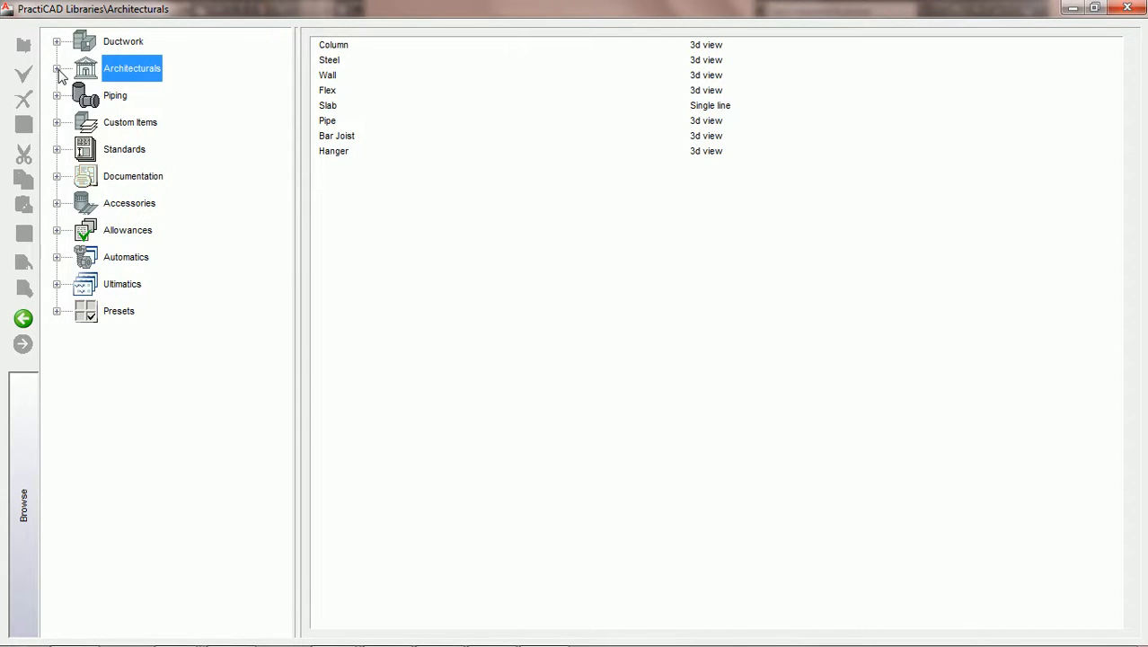
{"action": "left_click", "coordinate": [57, 70]}
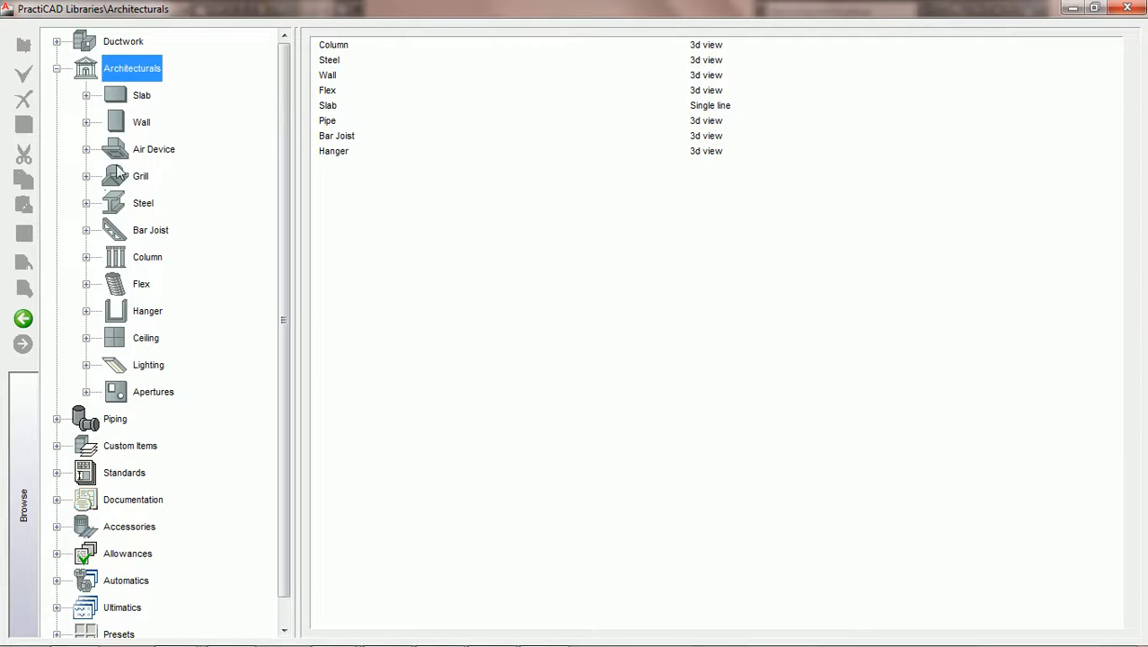
{"action": "left_click", "coordinate": [86, 96]}
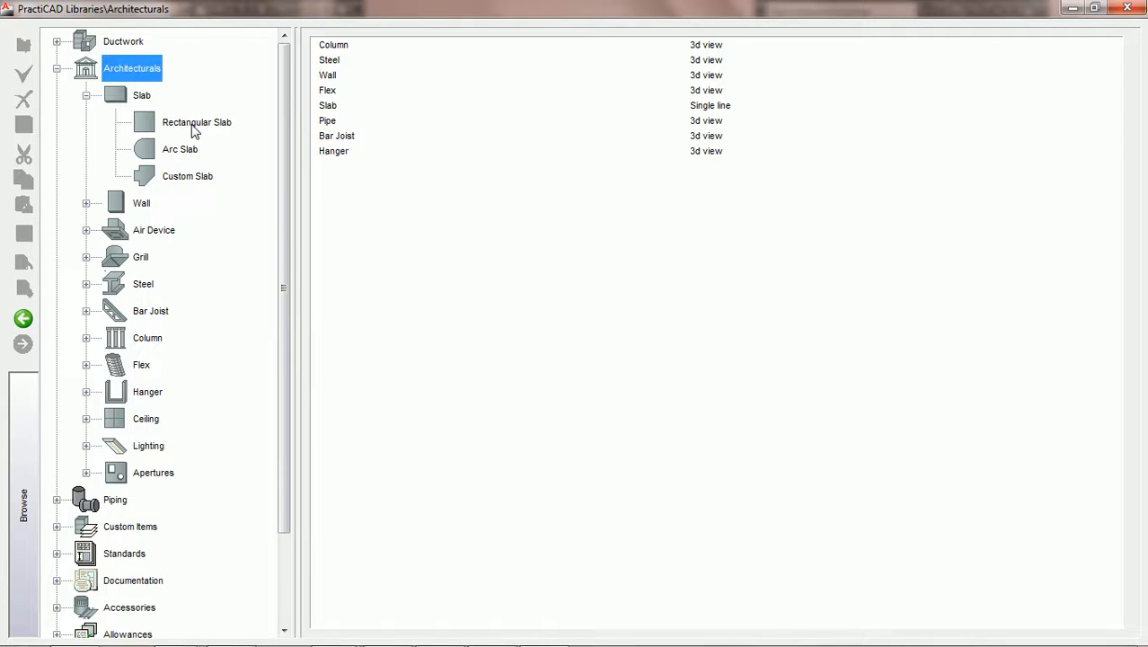
{"action": "left_click", "coordinate": [56, 69]}
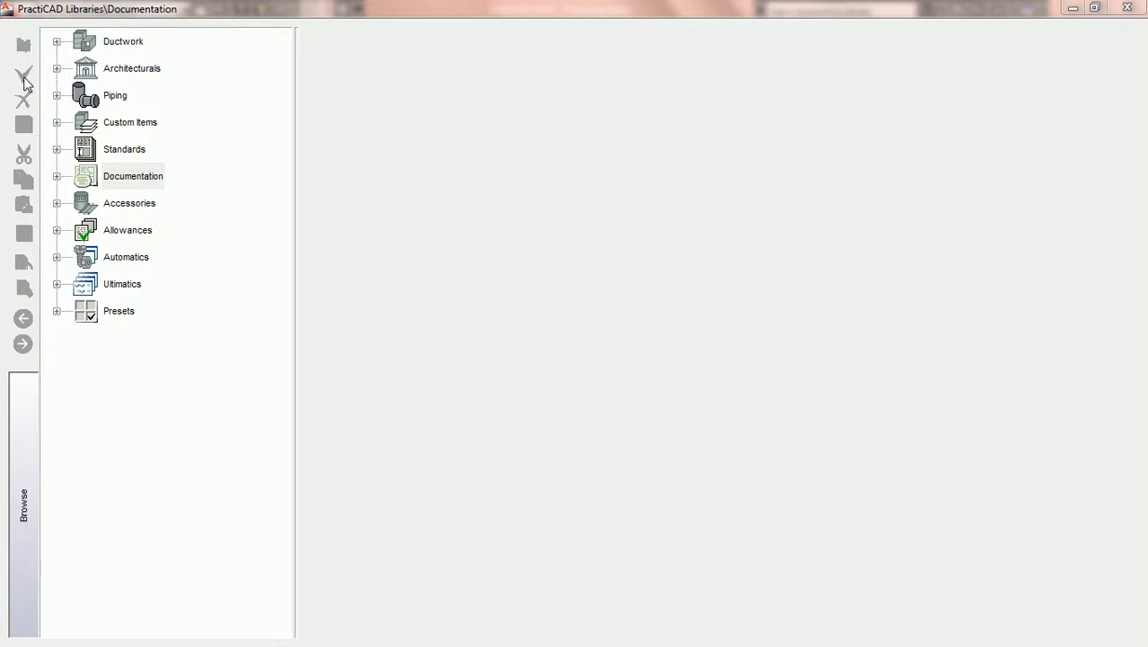
Step: Expand the Documentation category and open its Custom tag category
{"action": "left_click", "coordinate": [24, 78]}
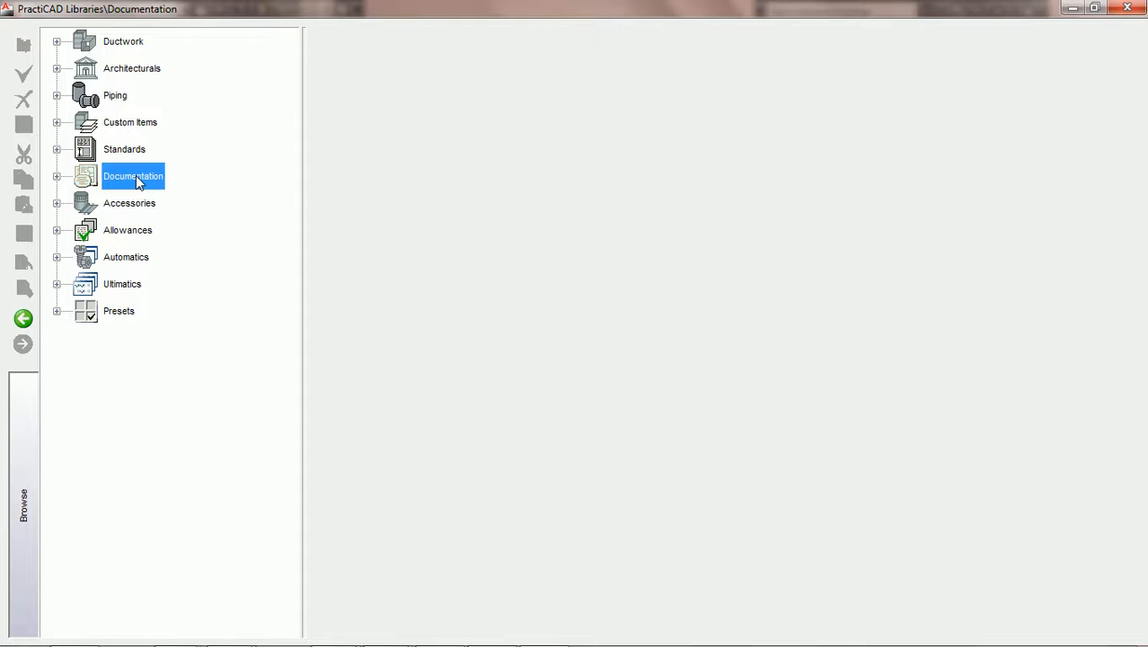
{"action": "left_click", "coordinate": [56, 176]}
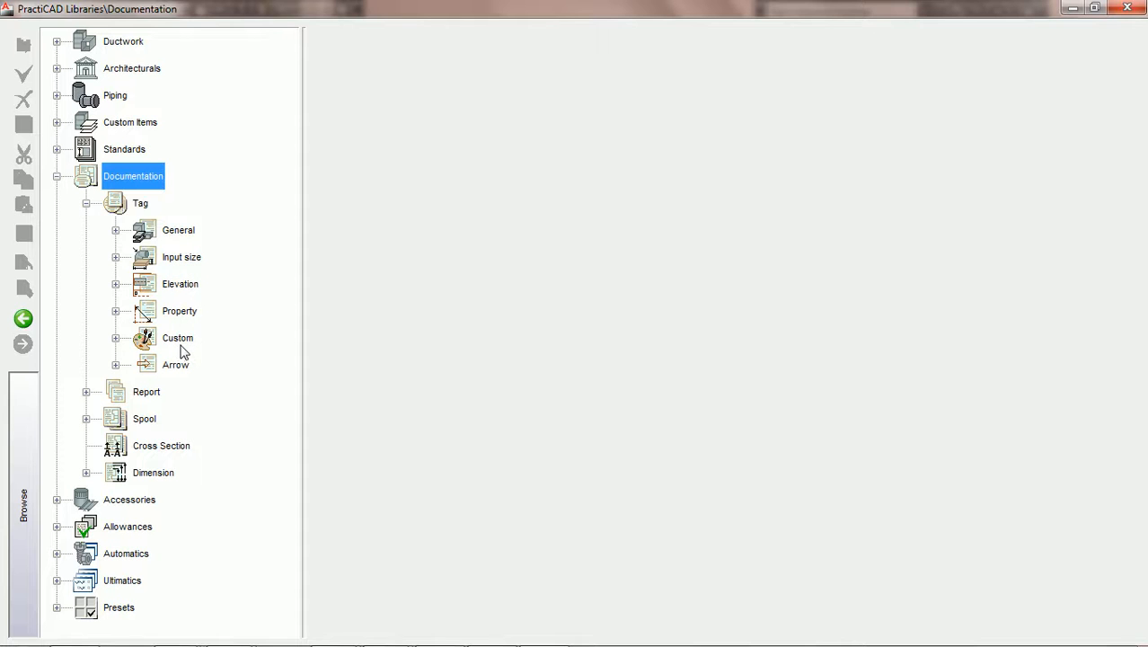
{"action": "left_click", "coordinate": [179, 341]}
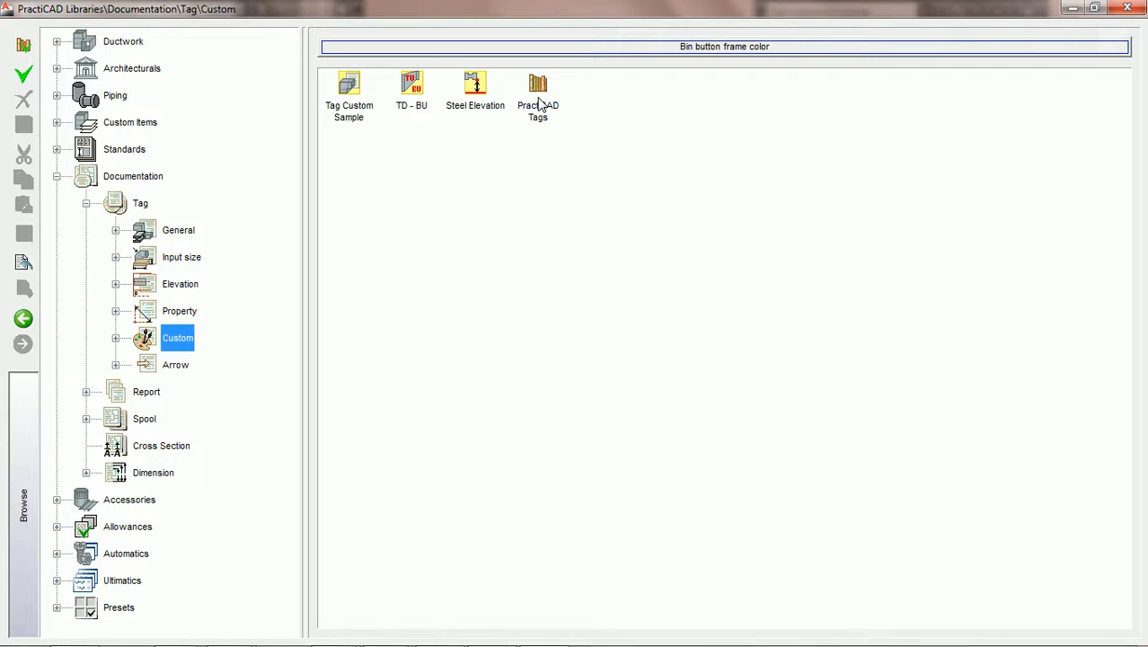
Step: Examine the tags in the Custom category, including the layout of the Steel Elevation tag
{"action": "left_click", "coordinate": [114, 338]}
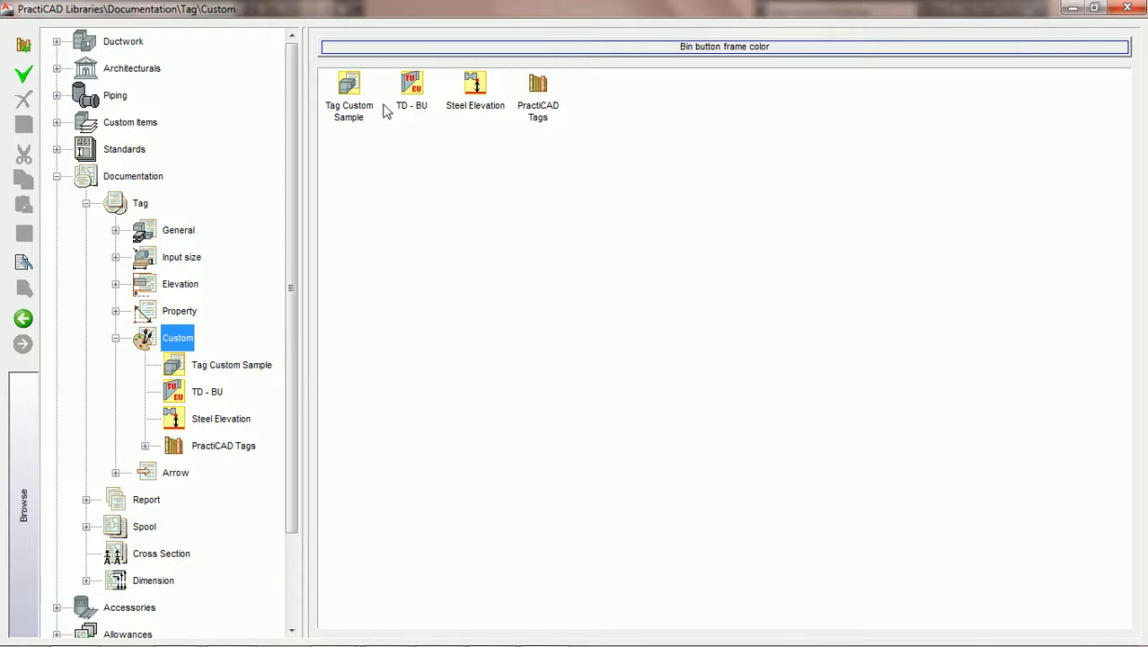
{"action": "left_click", "coordinate": [115, 338]}
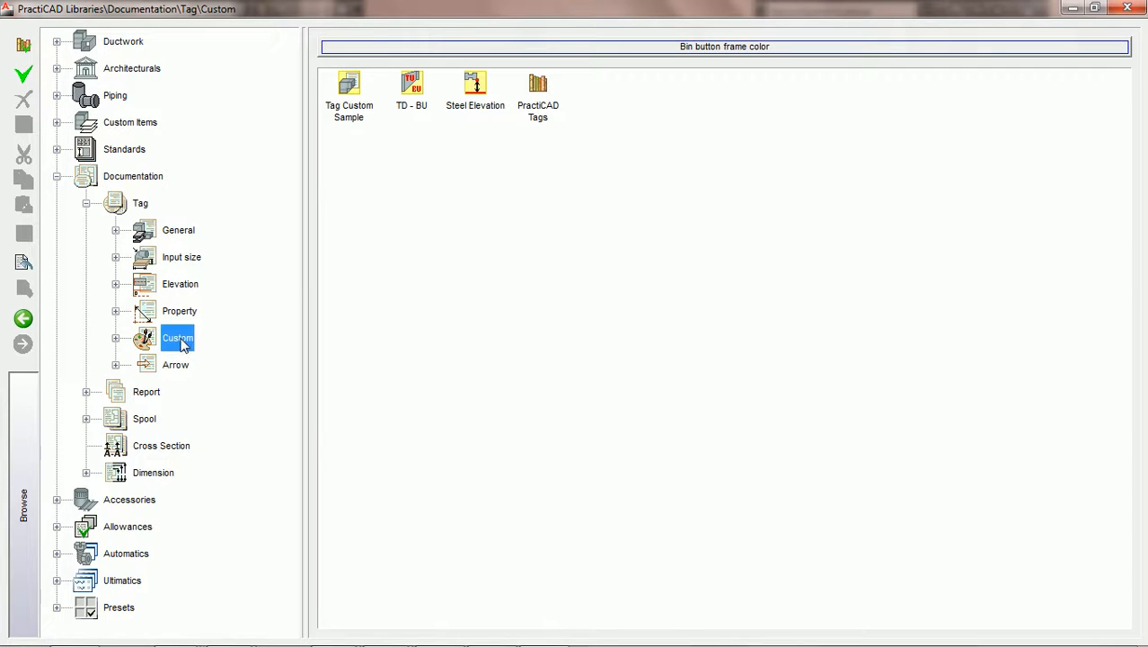
{"action": "double_click", "coordinate": [469, 87]}
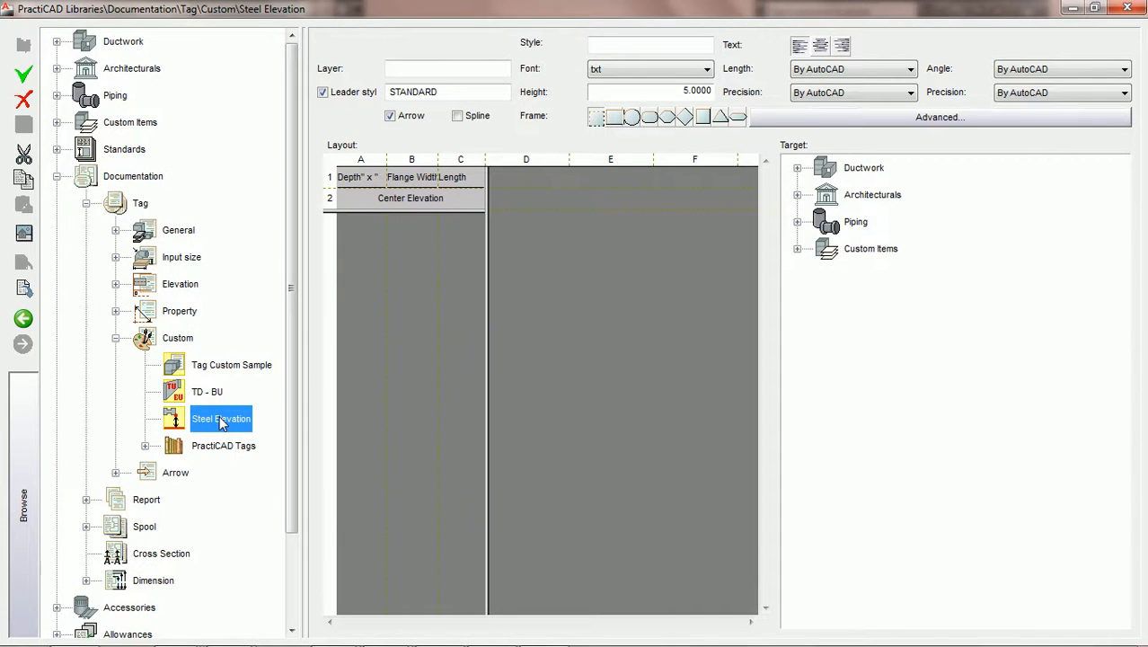
{"action": "left_click", "coordinate": [116, 338]}
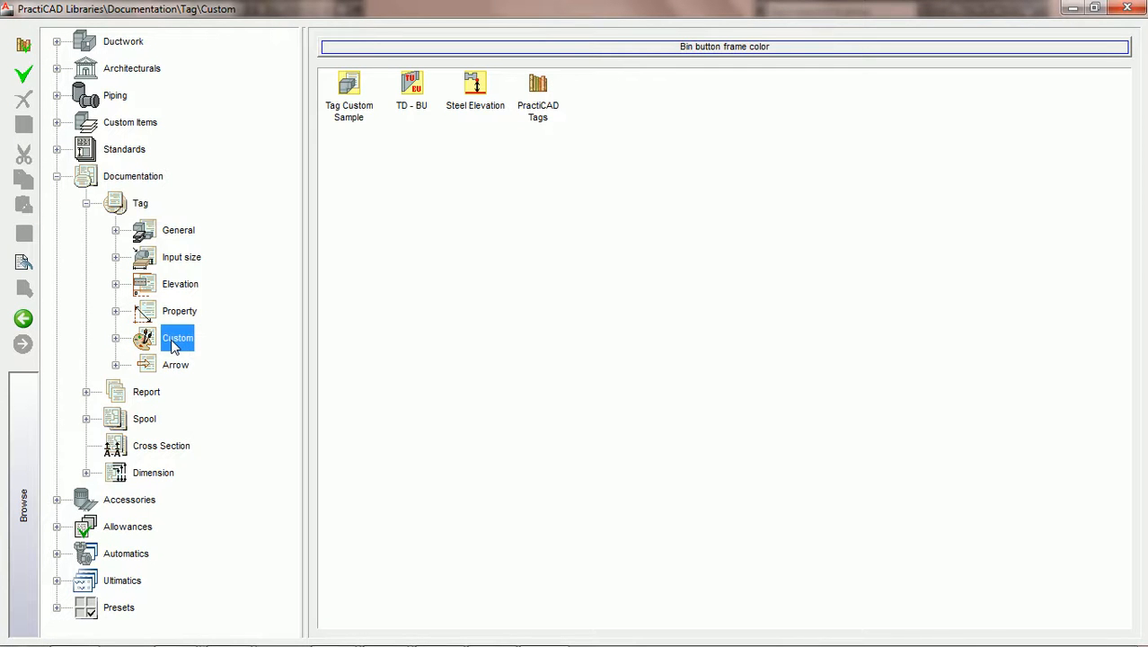
{"action": "left_click", "coordinate": [115, 338]}
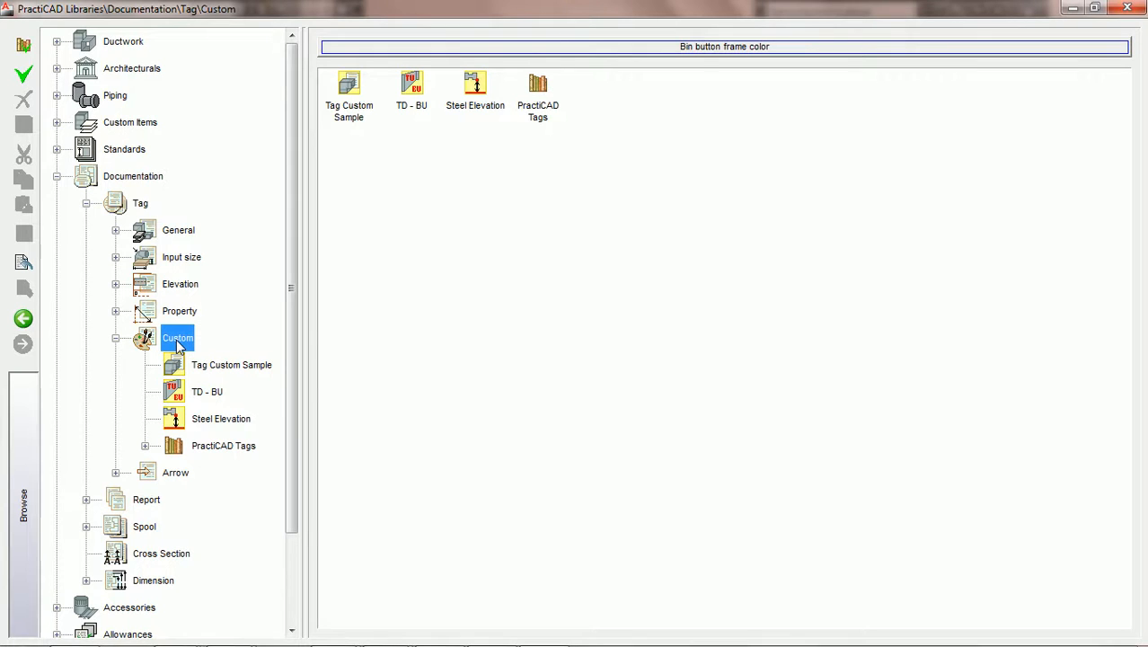
Step: Create a custom tag with the g_tag_property_length.bmp icon and name it PCAD SAMPLE
{"action": "left_click", "coordinate": [24, 75]}
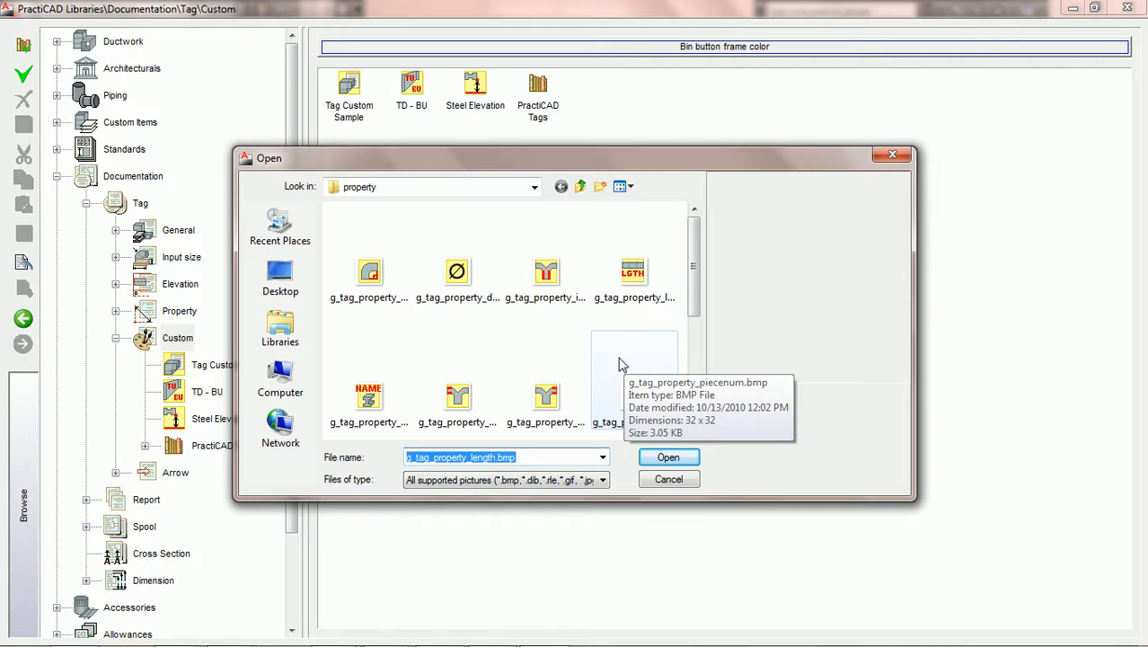
{"action": "left_click", "coordinate": [638, 284]}
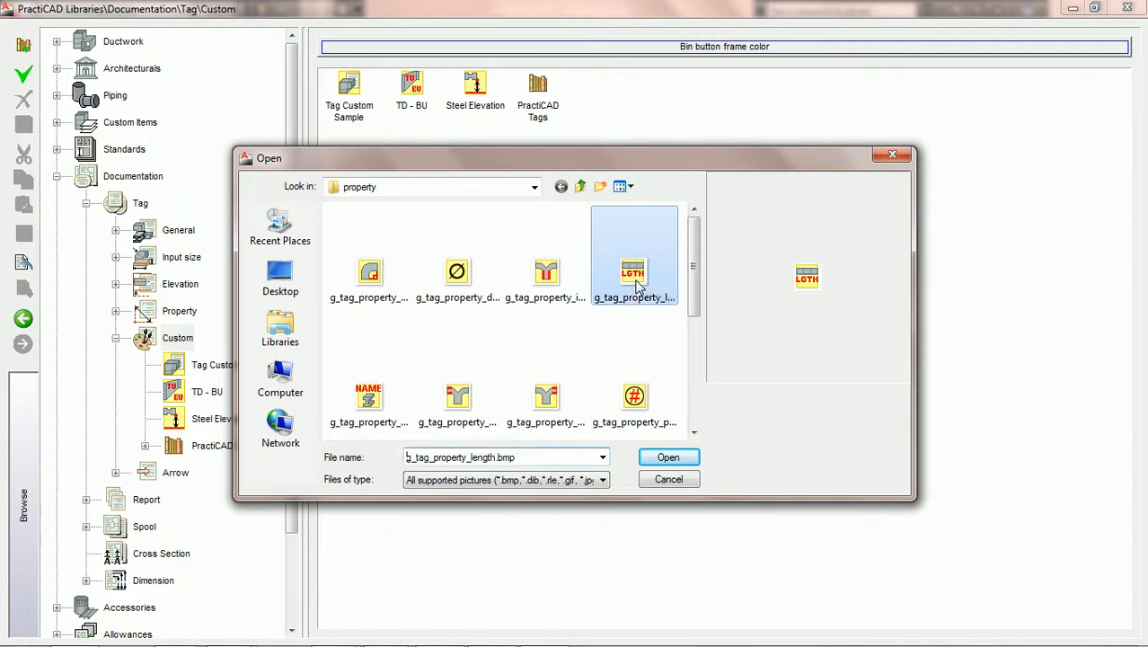
{"action": "left_click", "coordinate": [667, 459]}
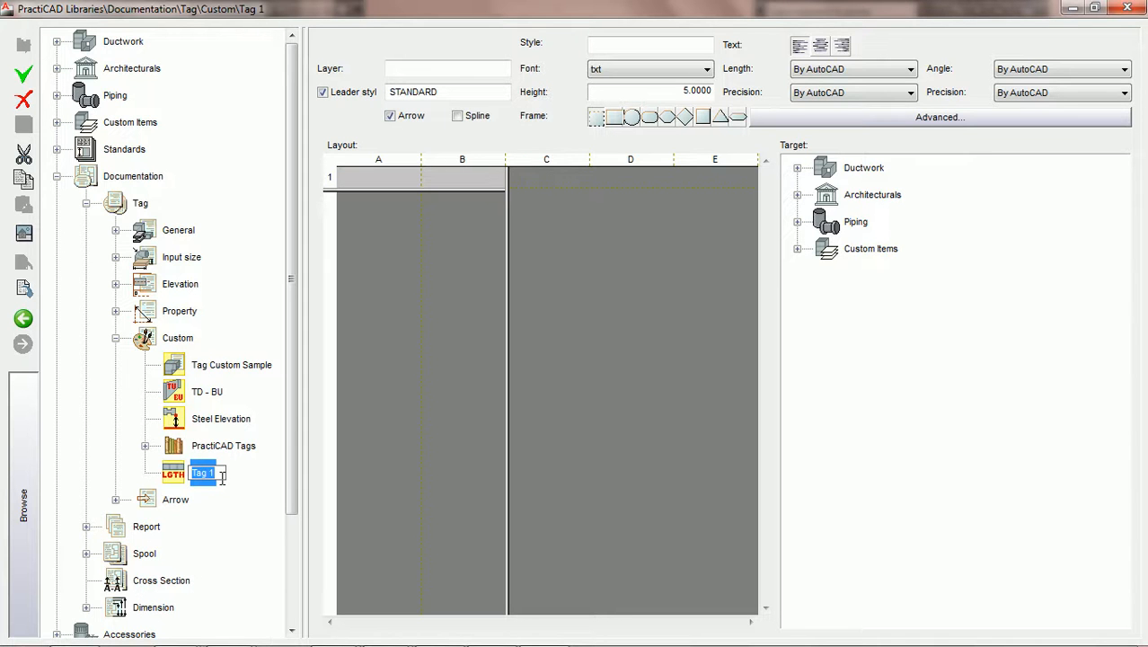
{"action": "type", "text": "PCAD SAMPLE"}
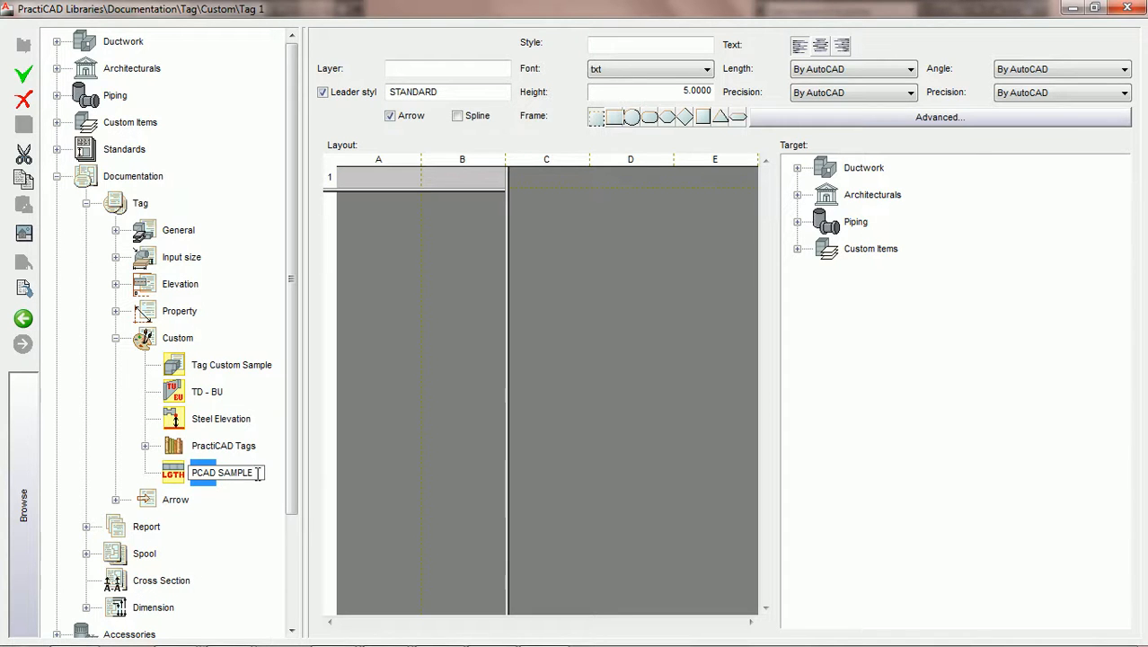
{"action": "key", "text": "Return"}
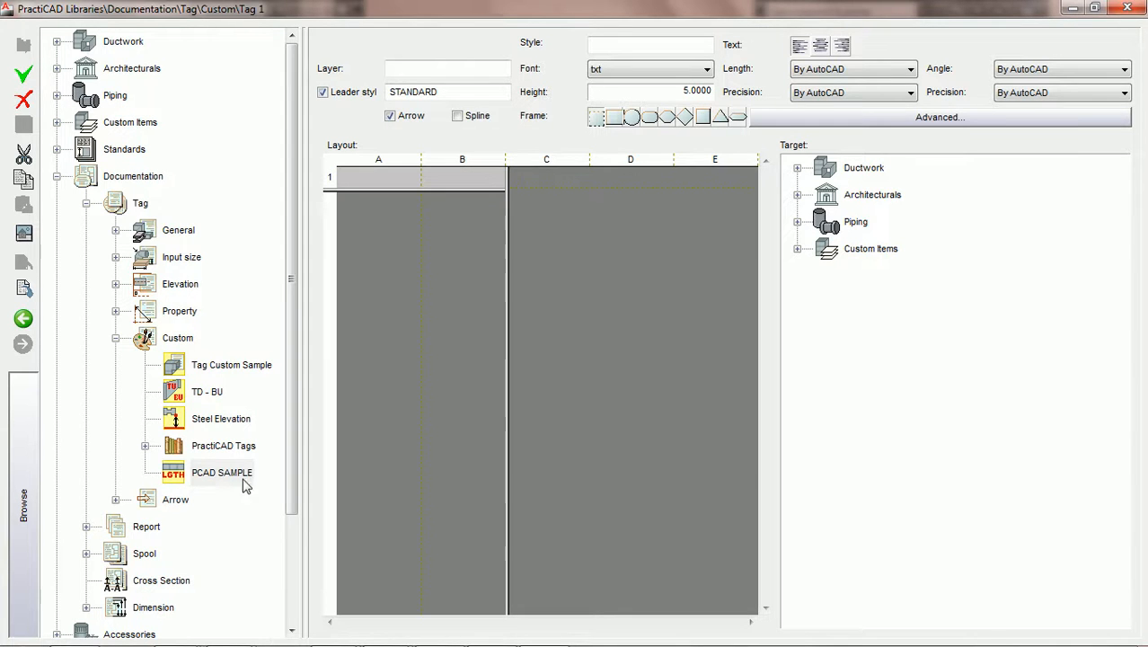
Step: Remove the PCAD SAMPLE tag and return to the Custom category
{"action": "left_click", "coordinate": [23, 100]}
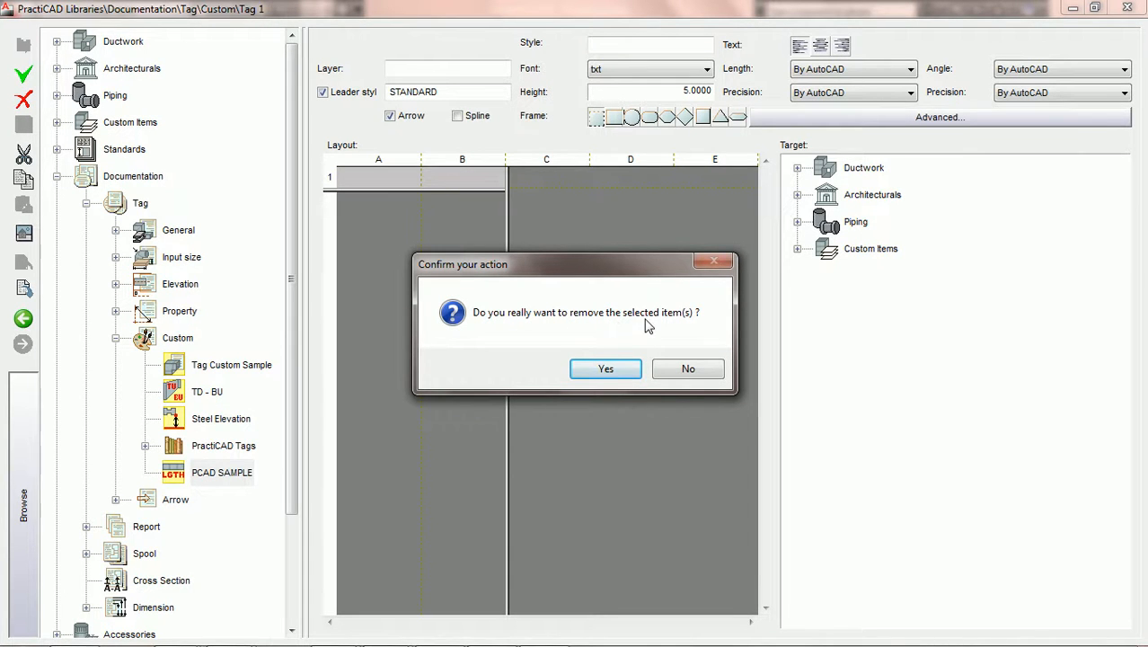
{"action": "left_click", "coordinate": [604, 370]}
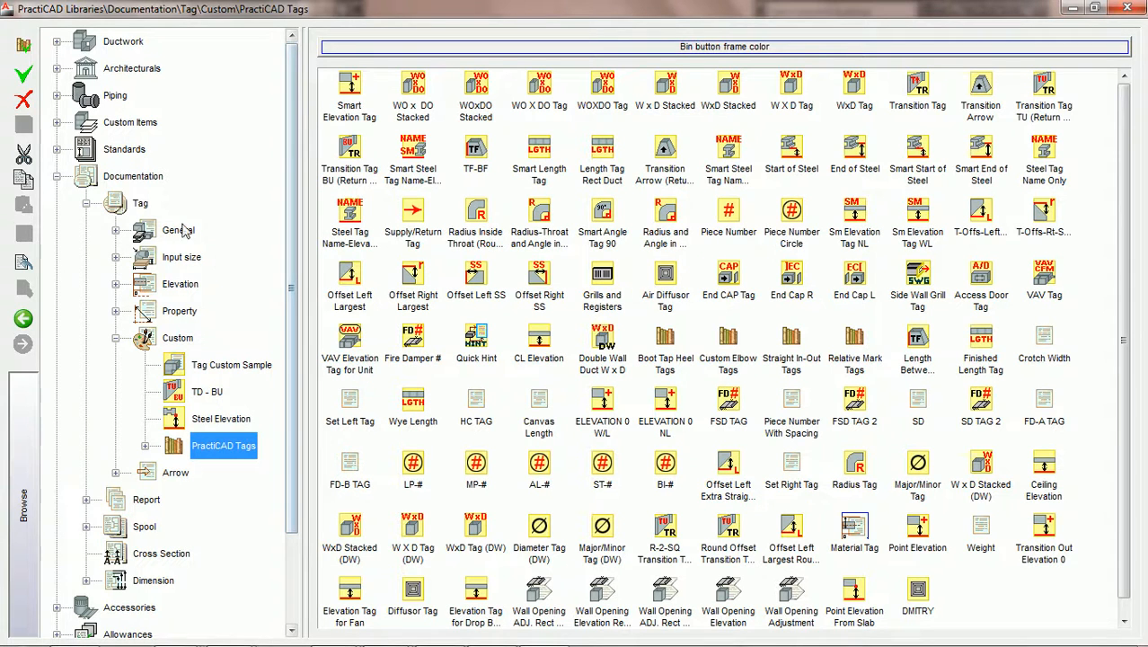
{"action": "left_click", "coordinate": [176, 338]}
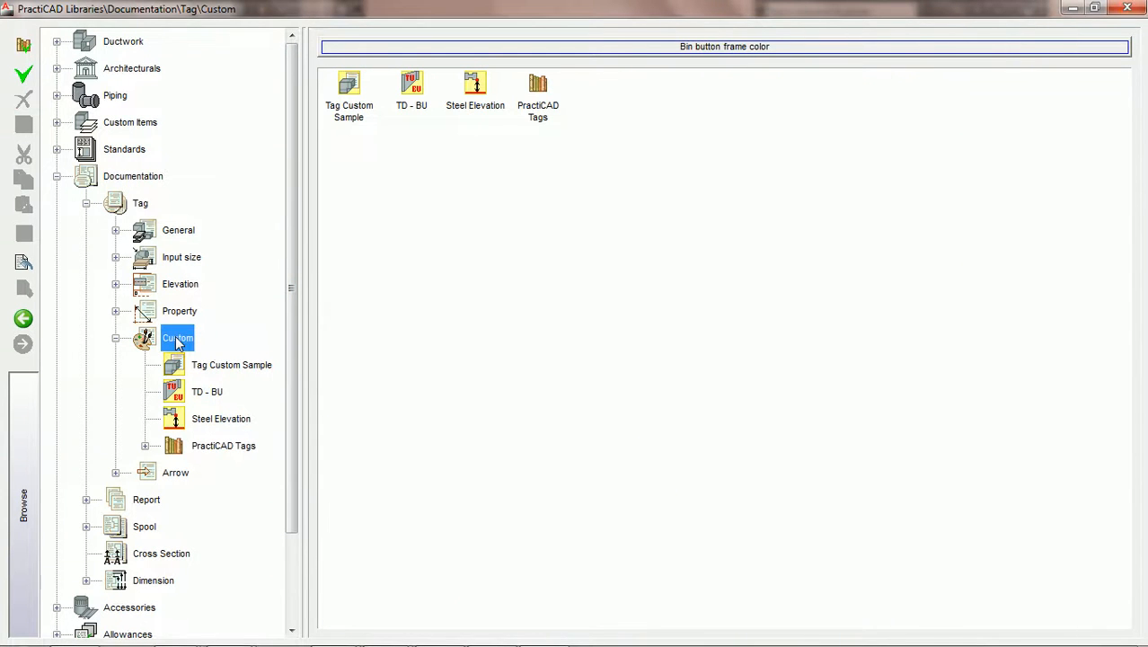
Step: Create a new tag based on Tag Custom Sample with the g_tag_property_length.bmp icon, leaving its default name
{"action": "double_click", "coordinate": [229, 366]}
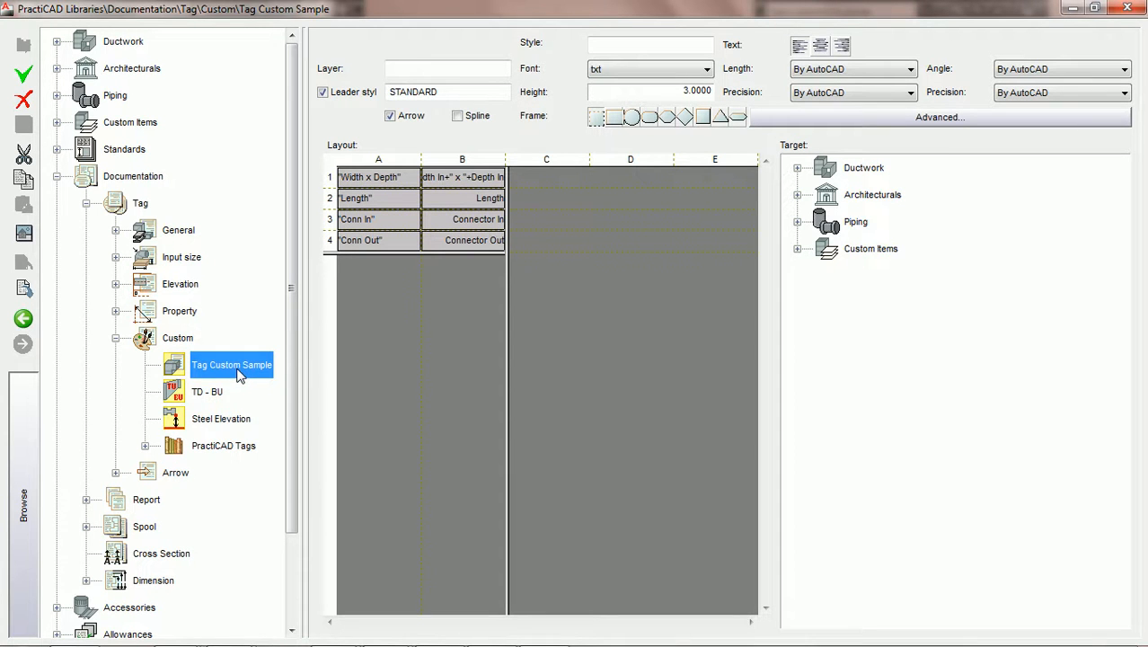
{"action": "left_click", "coordinate": [24, 75]}
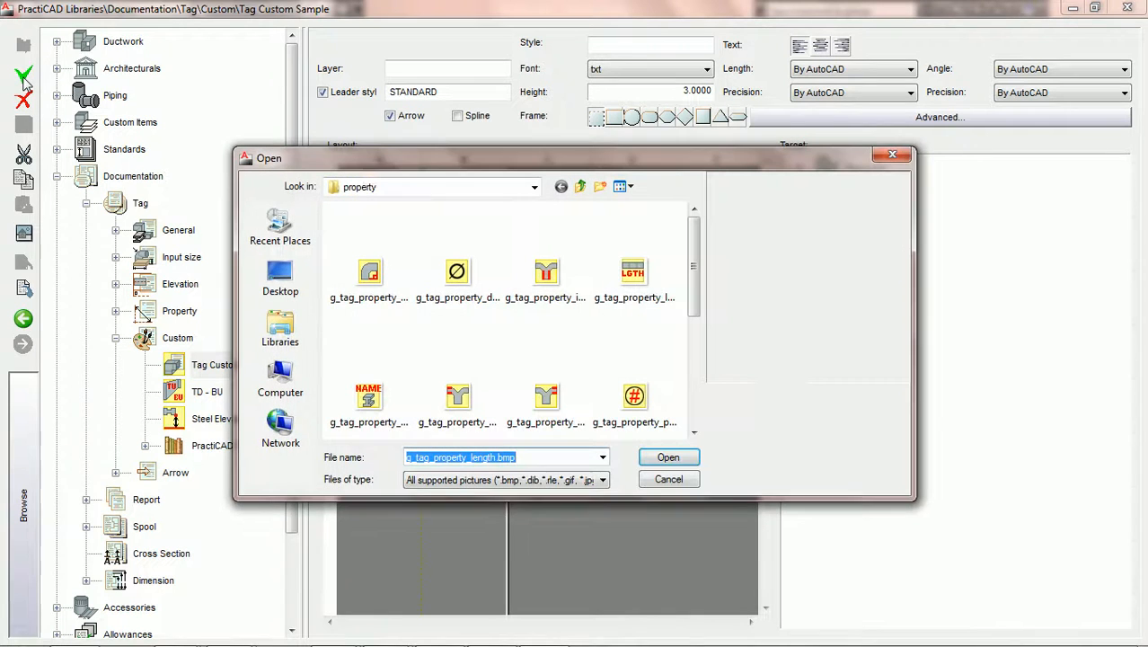
{"action": "left_click", "coordinate": [628, 269]}
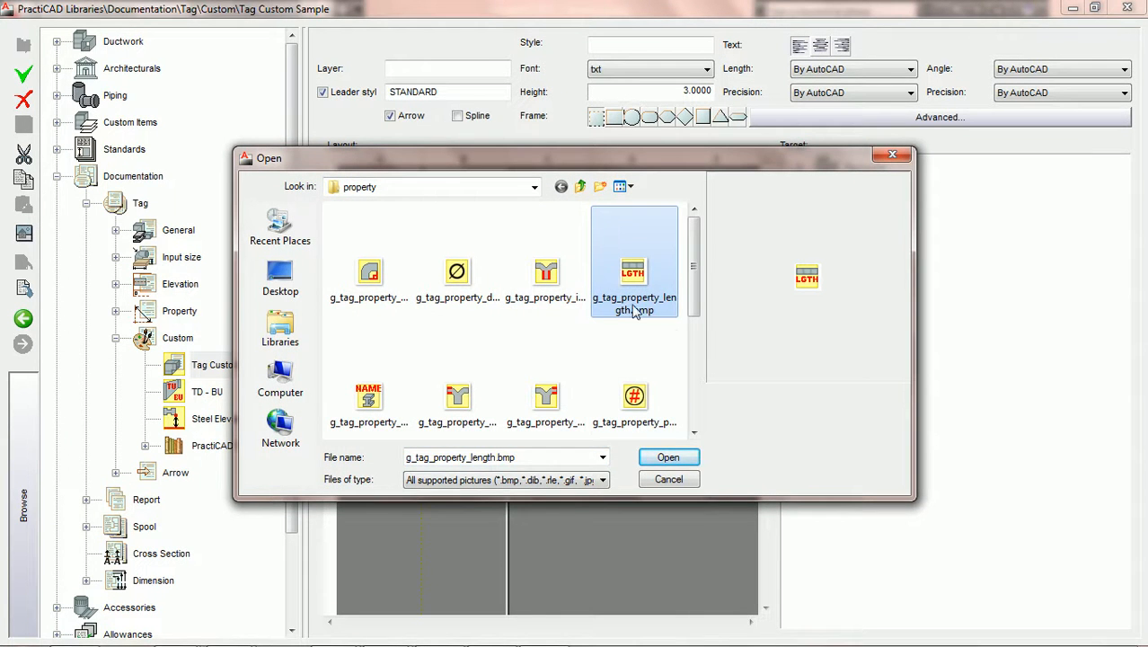
{"action": "left_click", "coordinate": [668, 458]}
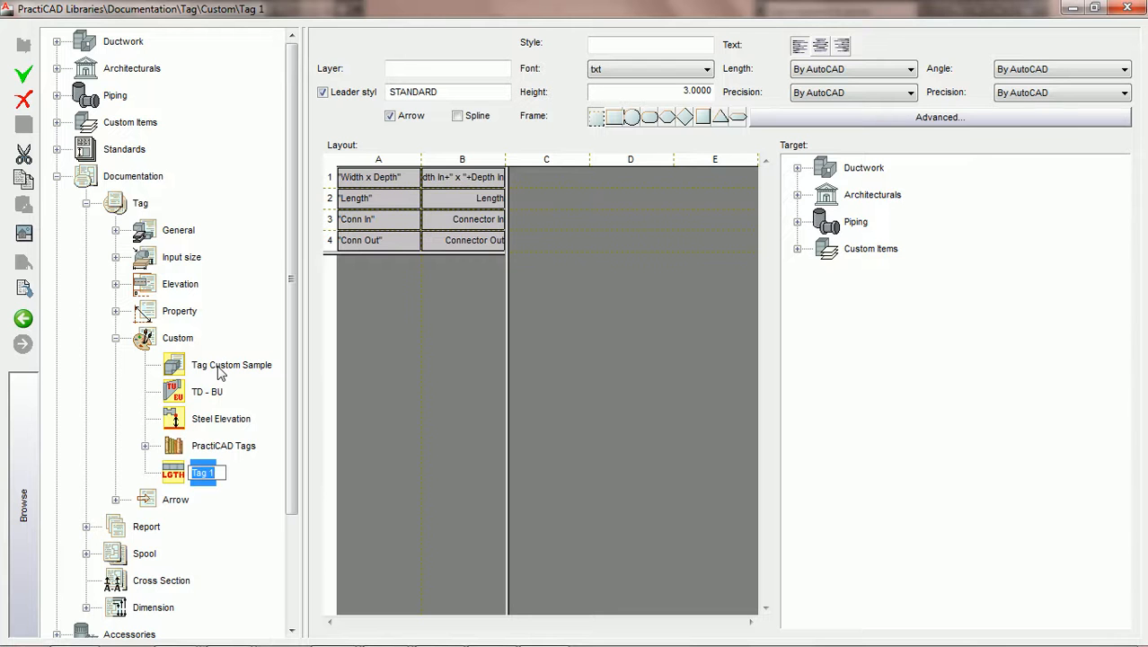
{"action": "key", "text": "Escape"}
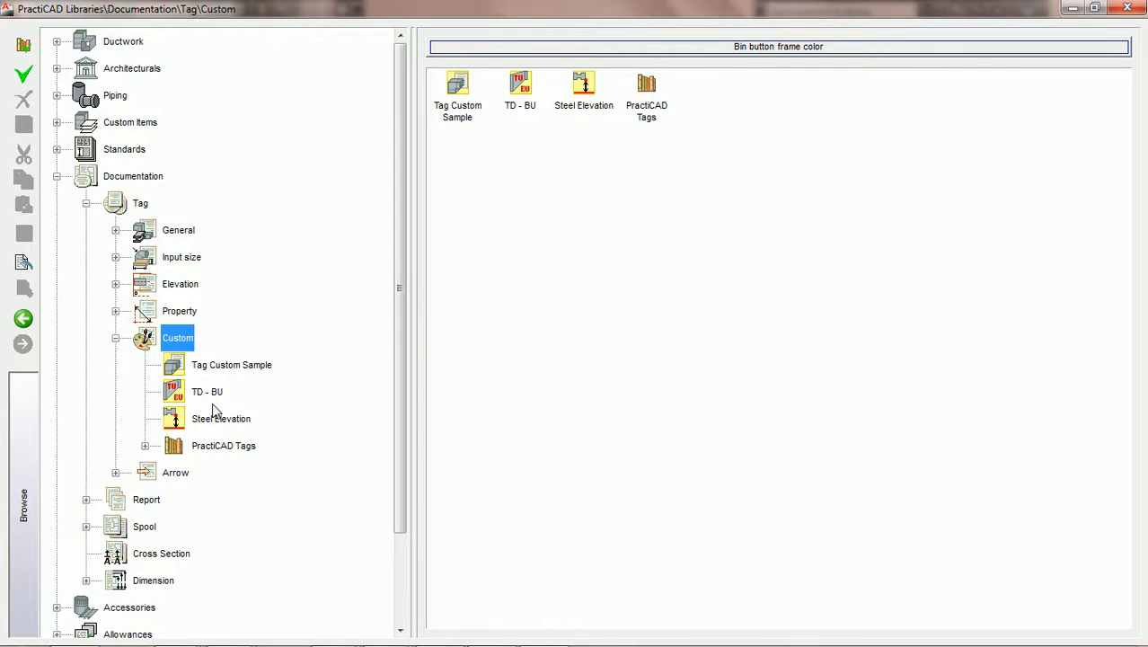
Step: Show the contents of the PractiCAD Tags library within the Custom category
{"action": "left_click", "coordinate": [115, 338]}
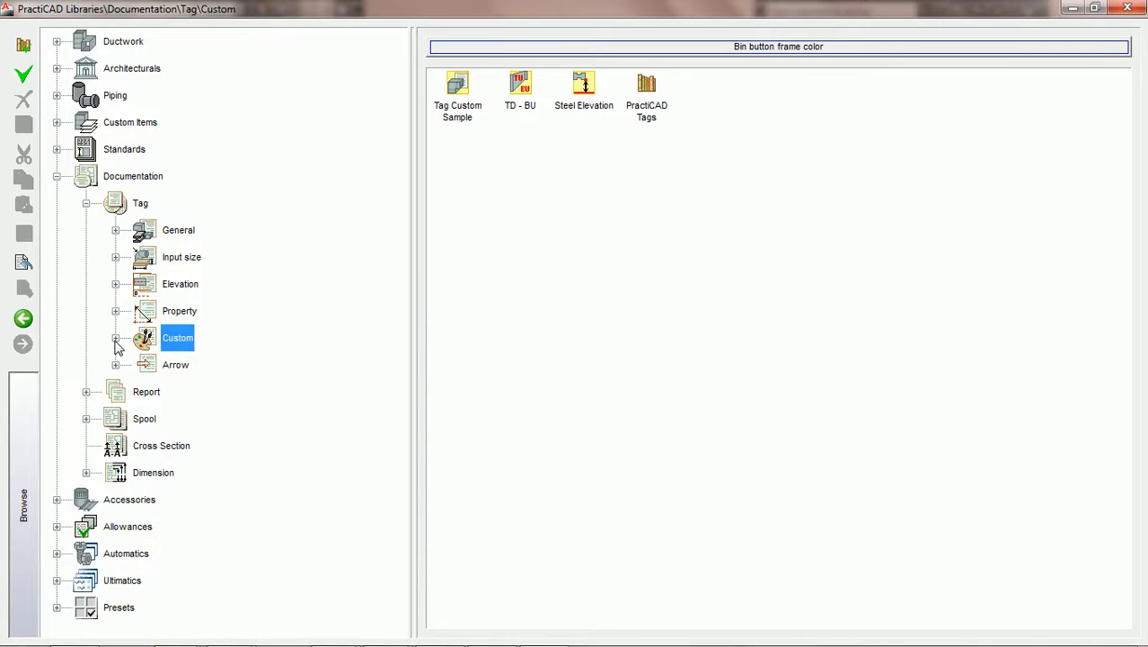
{"action": "left_click", "coordinate": [115, 338]}
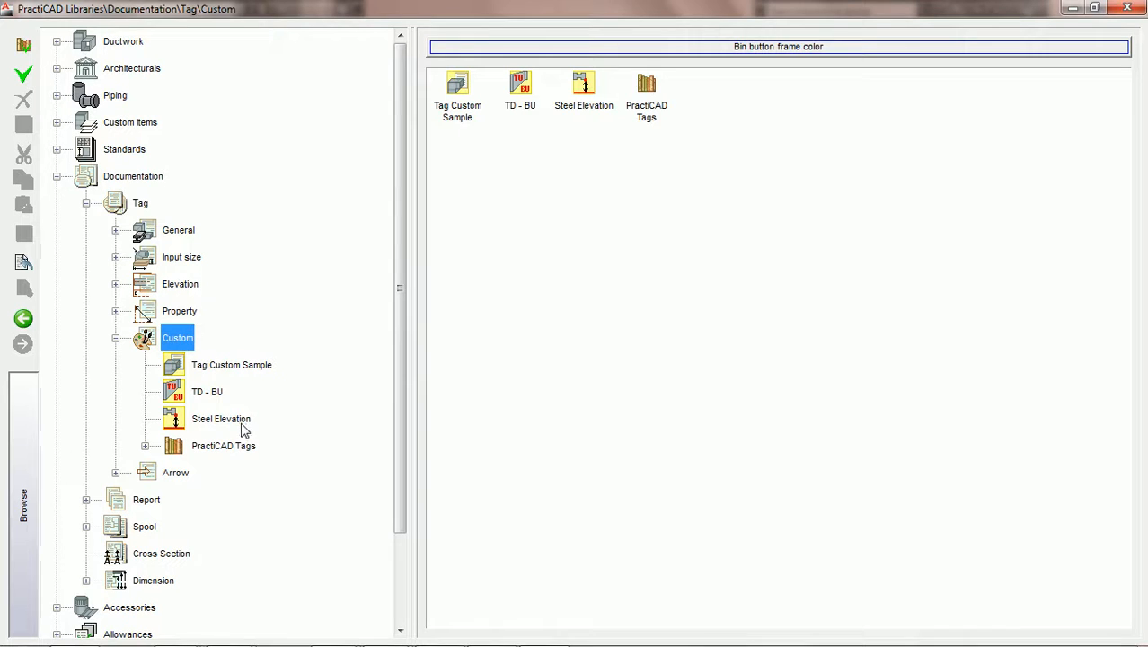
{"action": "left_click_drag", "start_coordinate": [399, 385], "coordinate": [394, 422]}
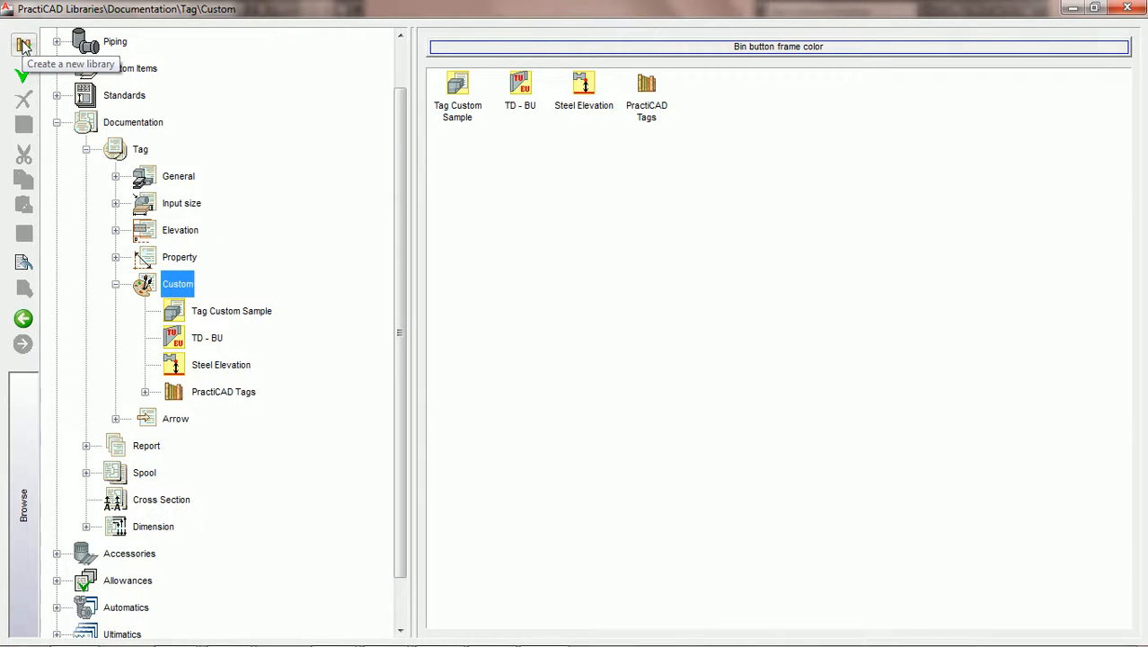
{"action": "left_click", "coordinate": [217, 398]}
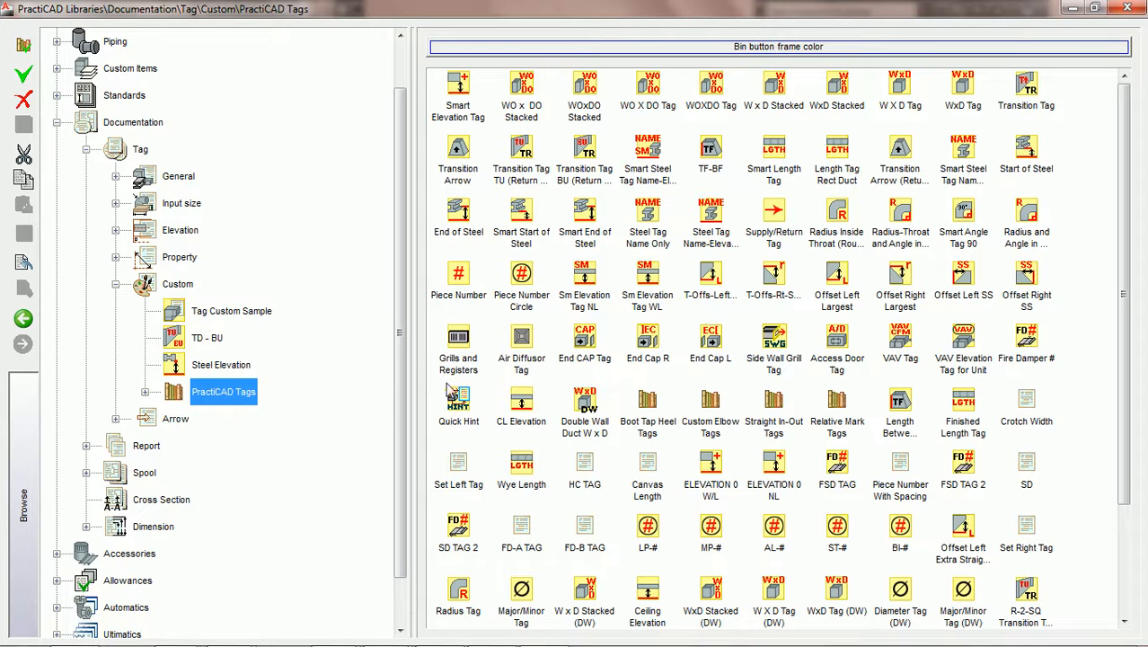
Step: Browse the individual tags listed under PractiCAD Tags in the library tree and collapse the list again
{"action": "scroll", "coordinate": [377, 351], "scroll_direction": "down", "scroll_amount": 2}
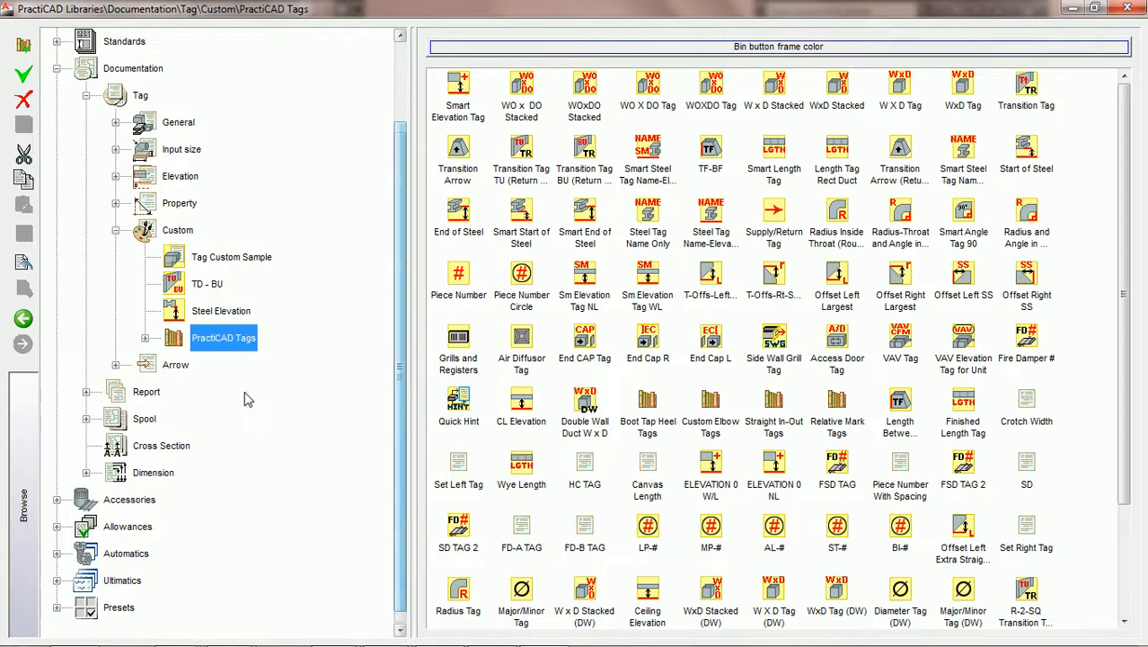
{"action": "left_click", "coordinate": [144, 339]}
{"action": "left_click_drag", "start_coordinate": [400, 175], "coordinate": [418, 151]}
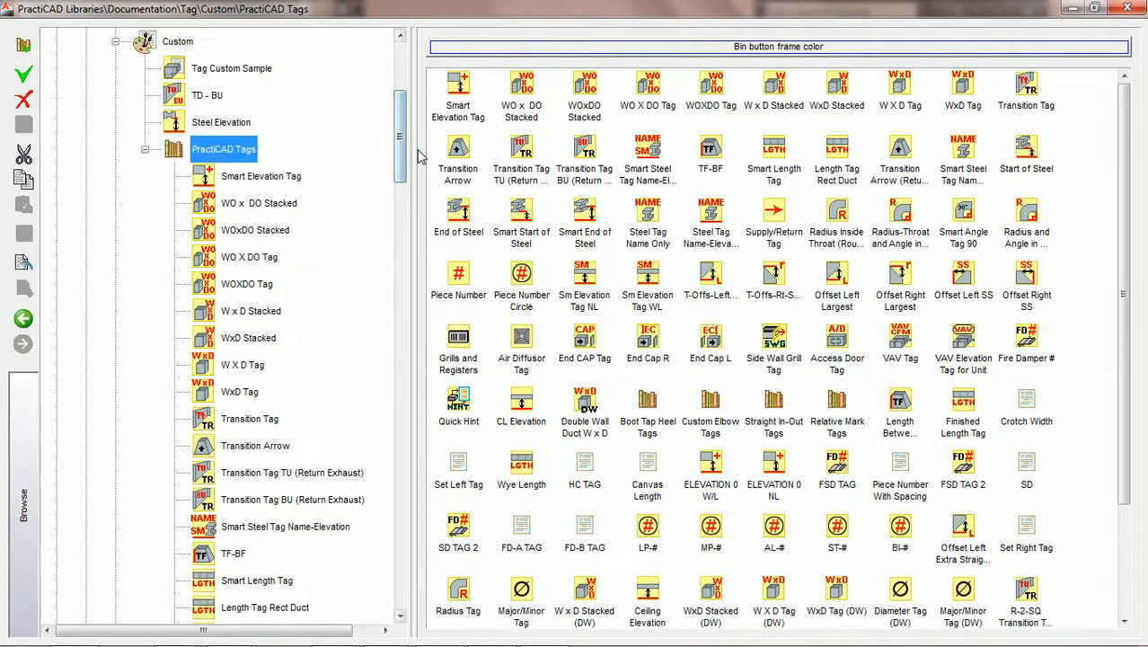
{"action": "left_click", "coordinate": [145, 149]}
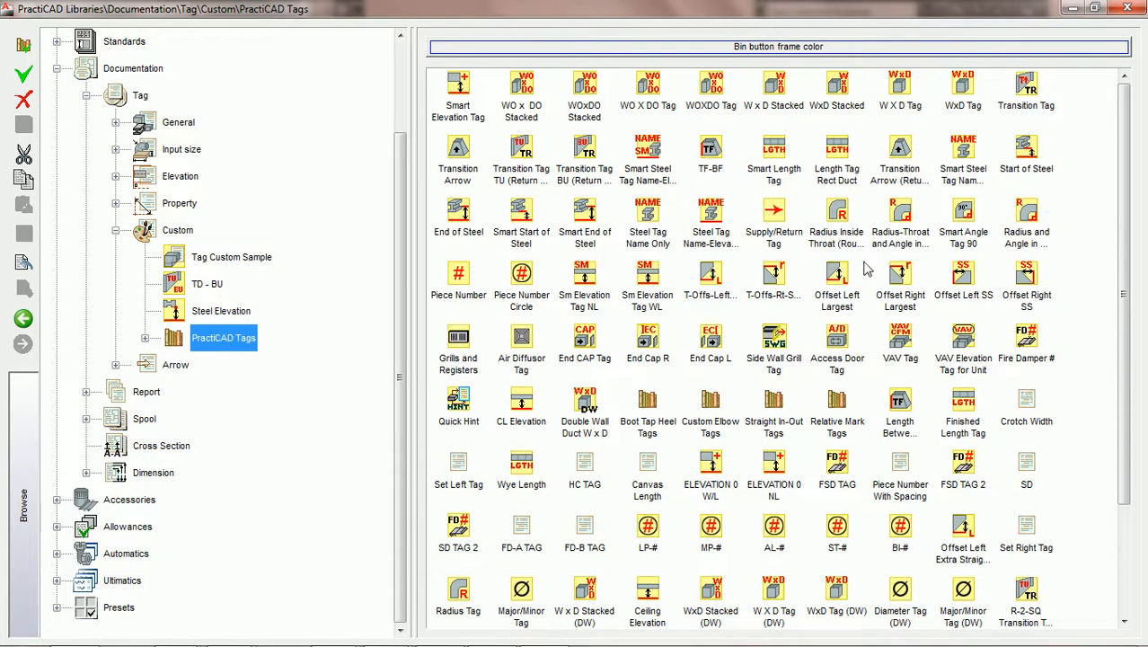
Step: View the settings of the Length Tag Rect Duct tag and return to the PractiCAD Tags library
{"action": "double_click", "coordinate": [835, 155]}
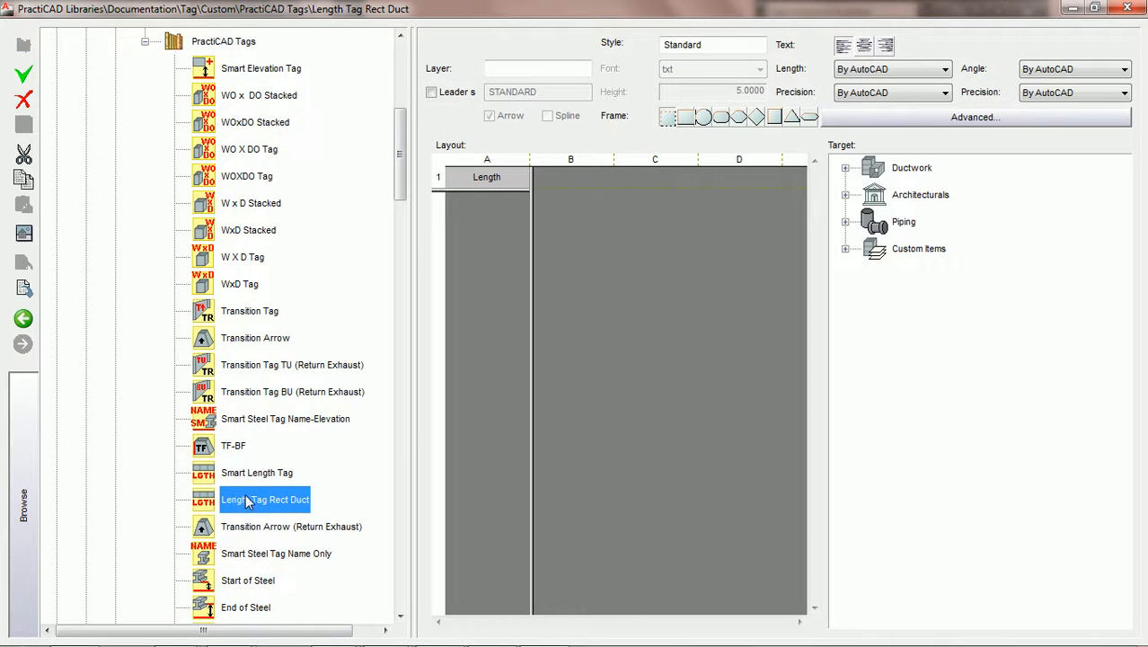
{"action": "left_click_drag", "start_coordinate": [399, 182], "coordinate": [400, 148]}
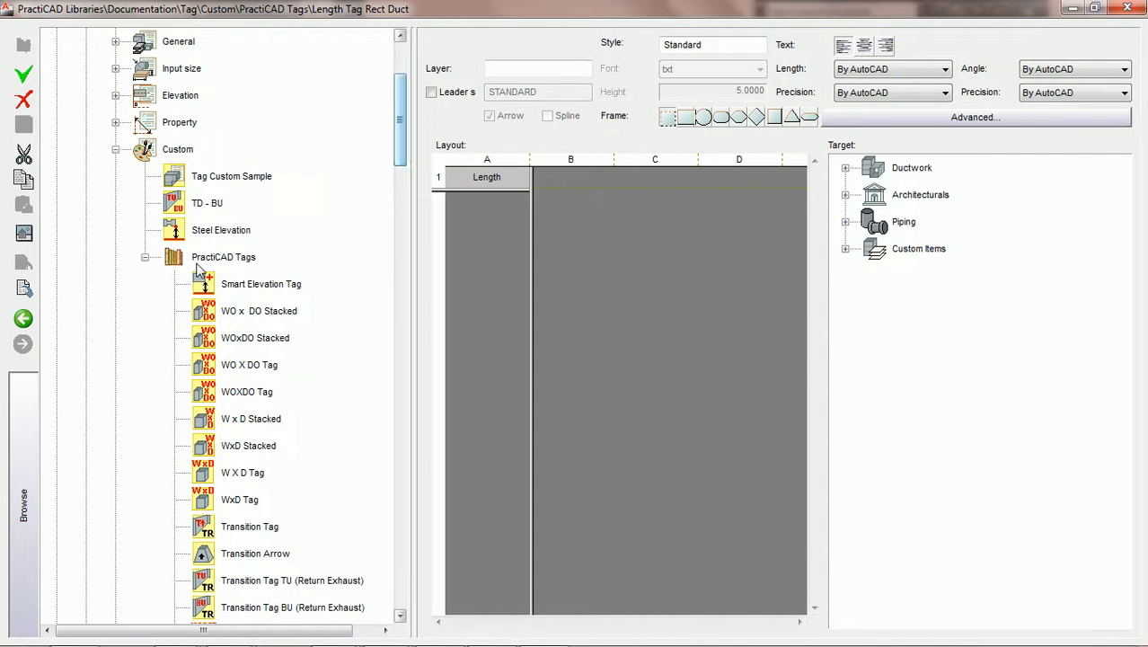
{"action": "left_click", "coordinate": [145, 259]}
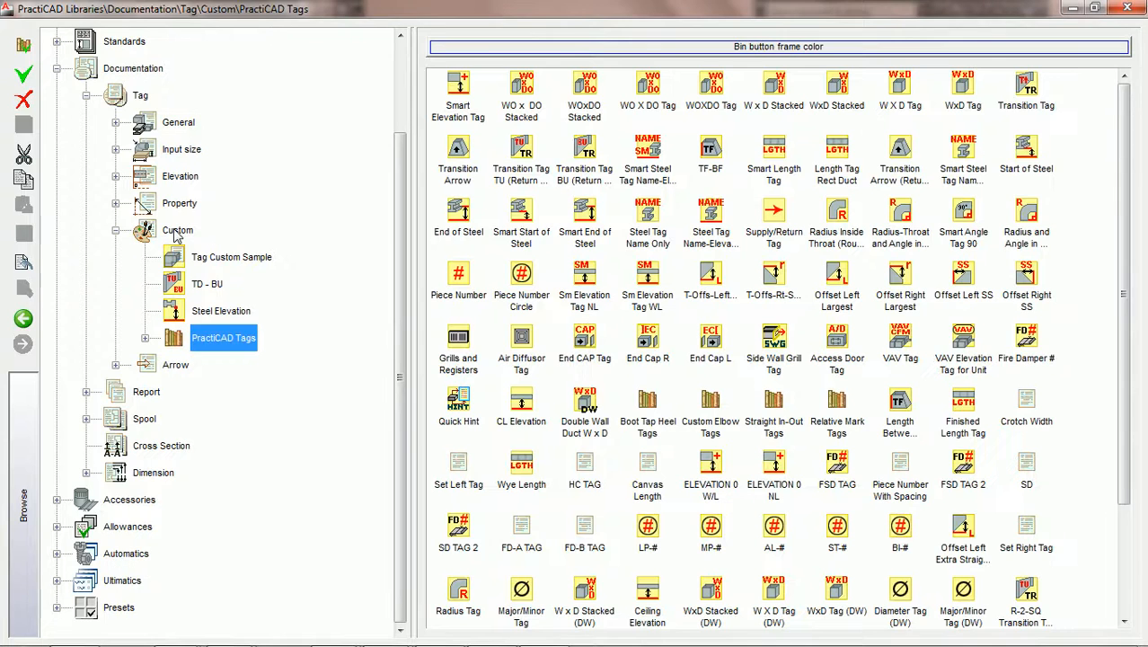
Step: Create a new library named PCAD CATALOG in the Custom category
{"action": "left_click", "coordinate": [178, 230]}
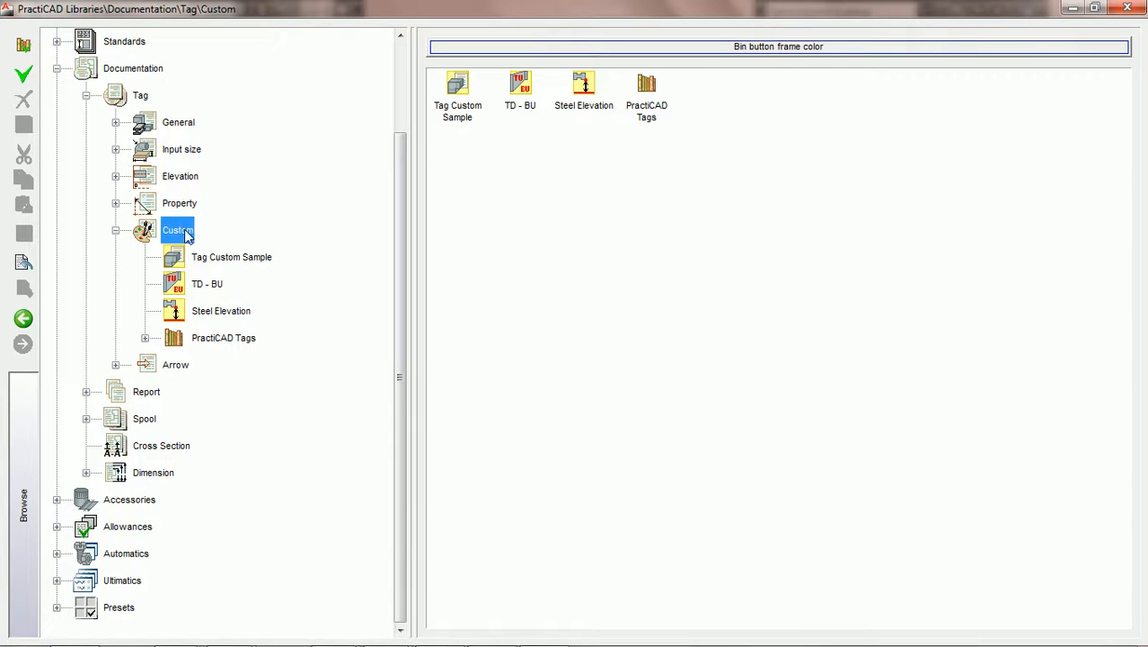
{"action": "left_click", "coordinate": [235, 342]}
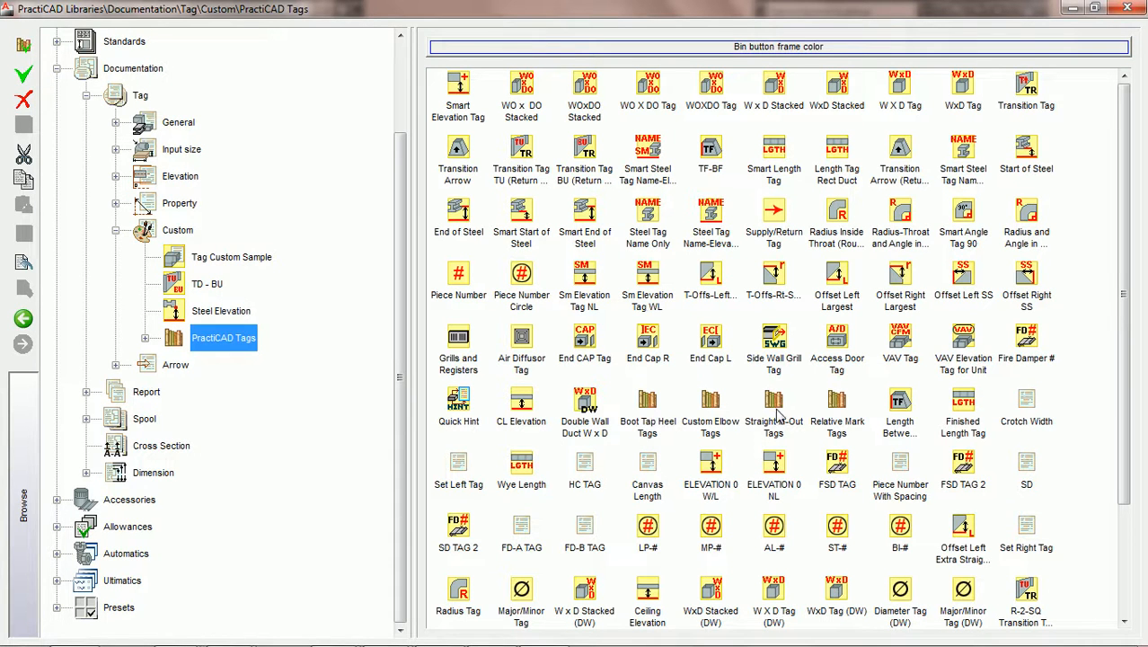
{"action": "left_click", "coordinate": [178, 231]}
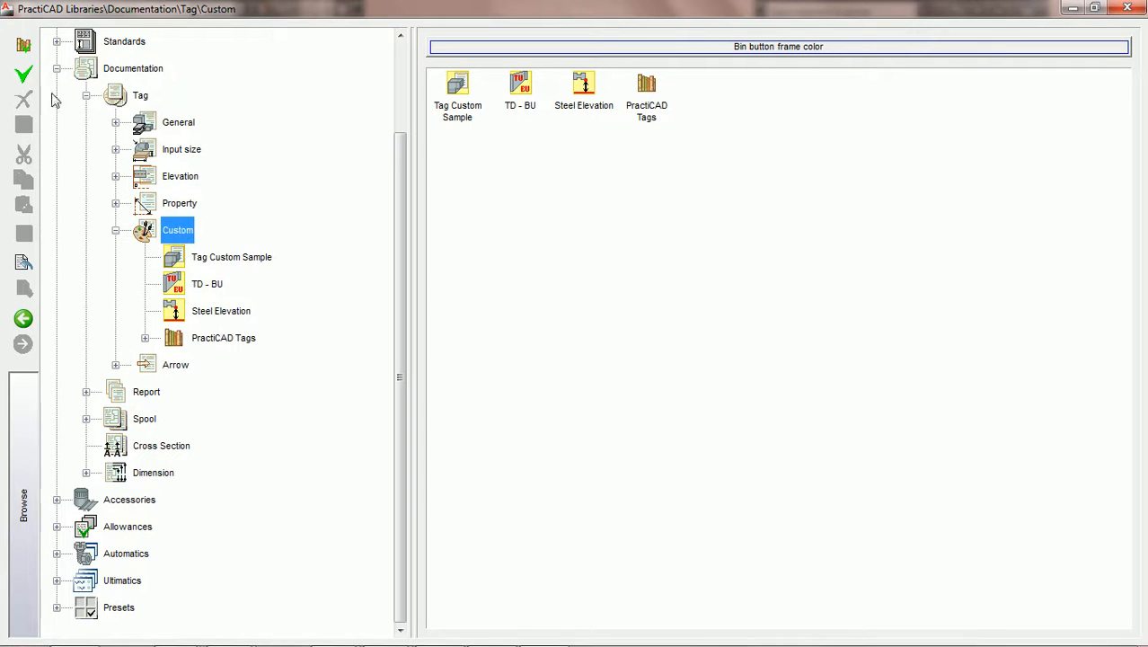
{"action": "left_click", "coordinate": [23, 45]}
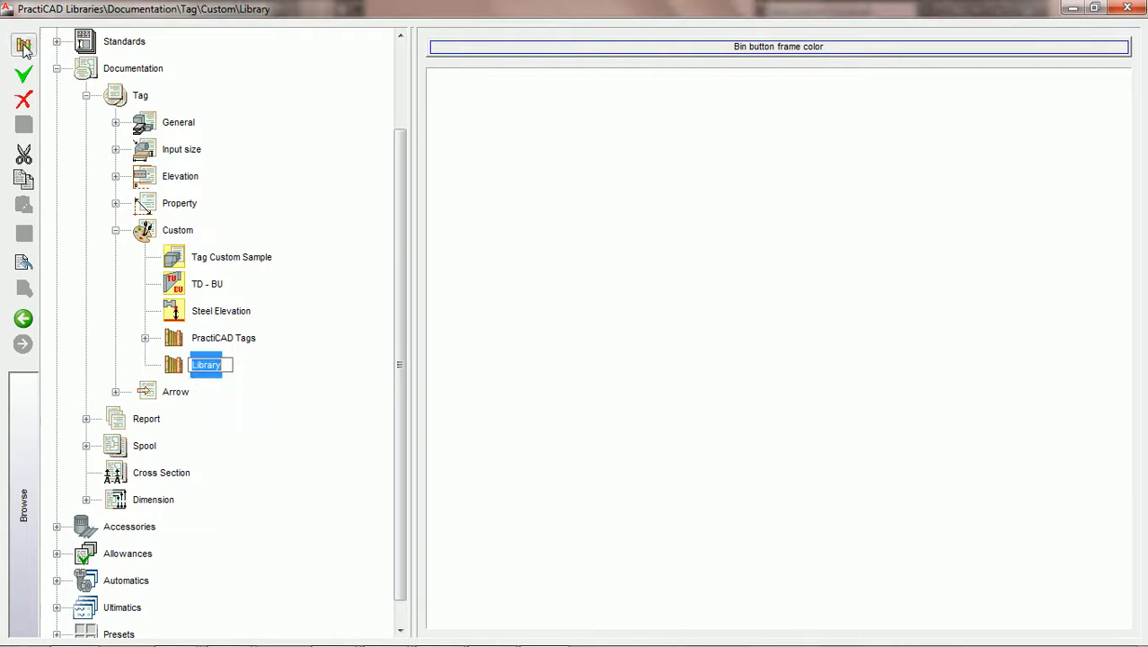
{"action": "type", "text": "PCAD CATALOG"}
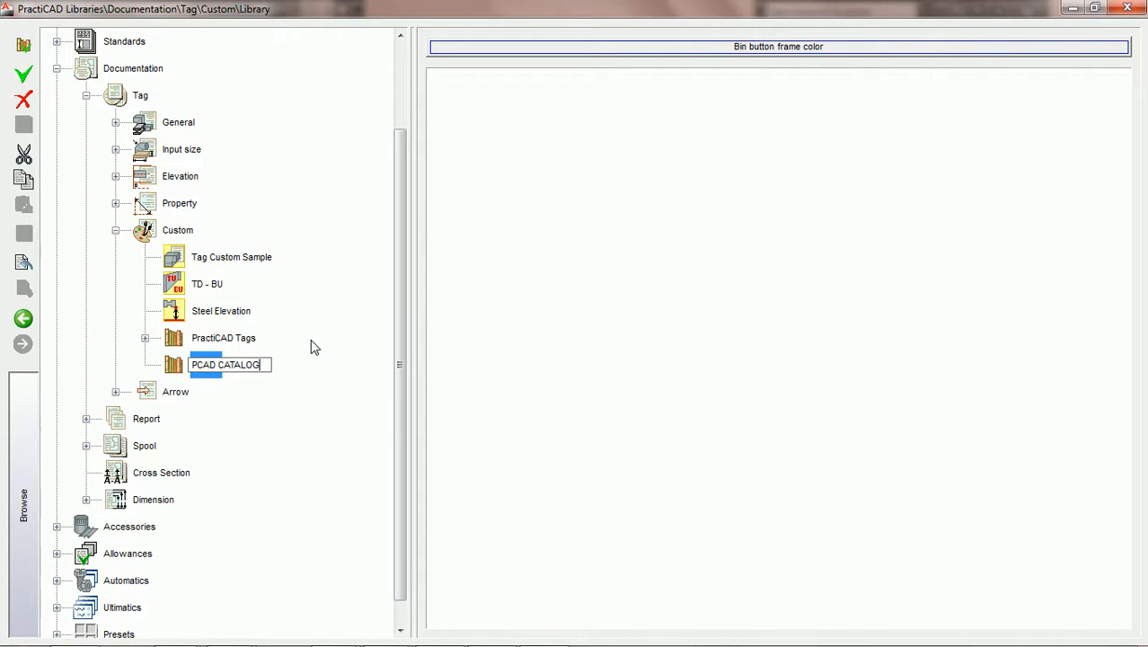
{"action": "key", "text": "Return"}
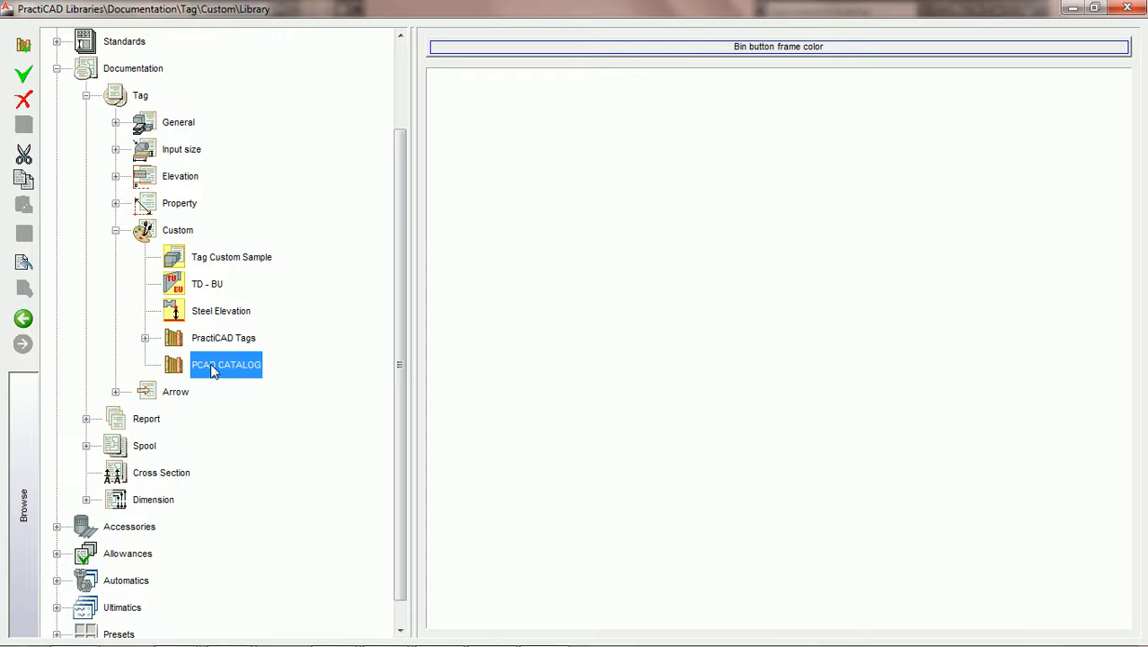
Step: Add a tag with the g_tag_property_length.bmp icon to the PCAD CATALOG library, keeping its default name
{"action": "left_click", "coordinate": [24, 76]}
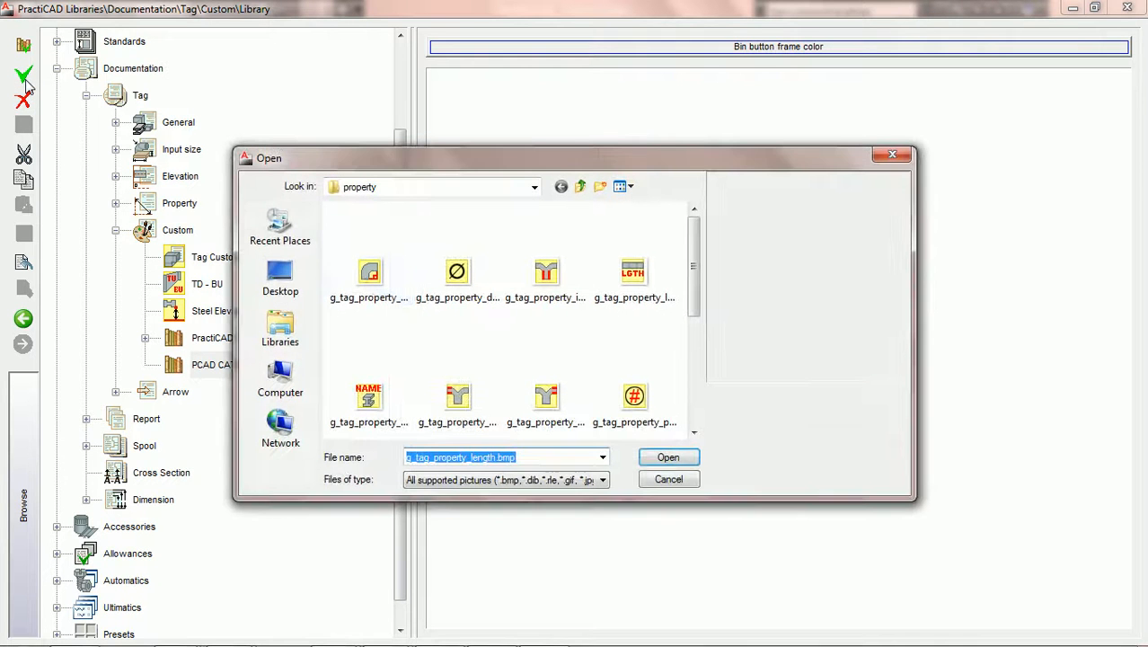
{"action": "left_click", "coordinate": [633, 279]}
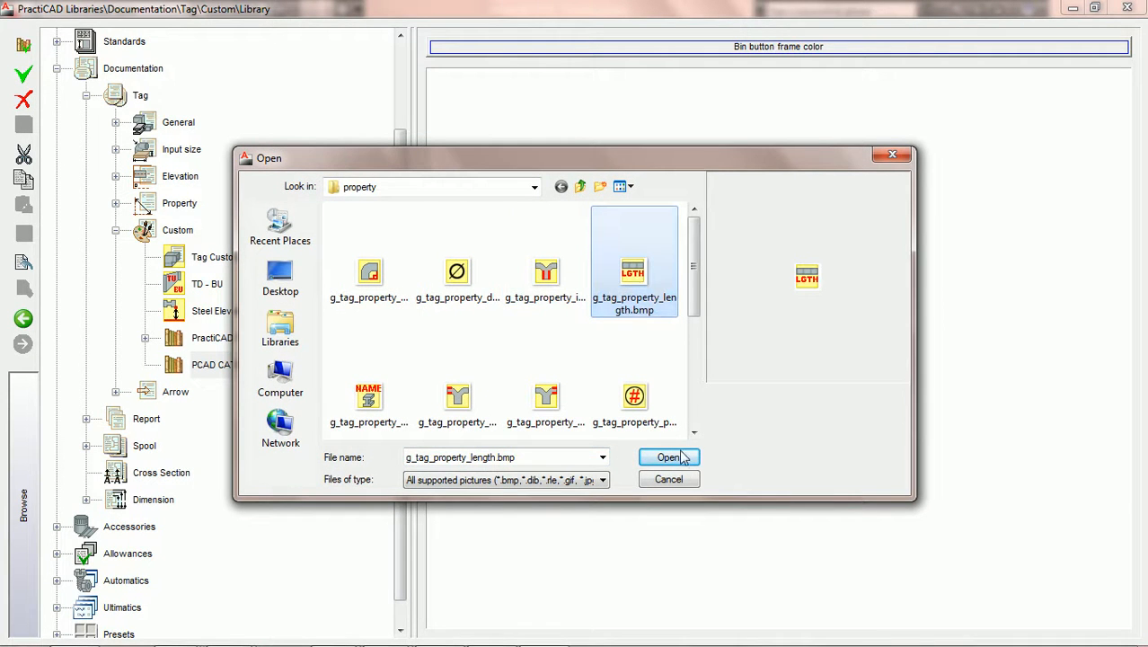
{"action": "left_click", "coordinate": [669, 457]}
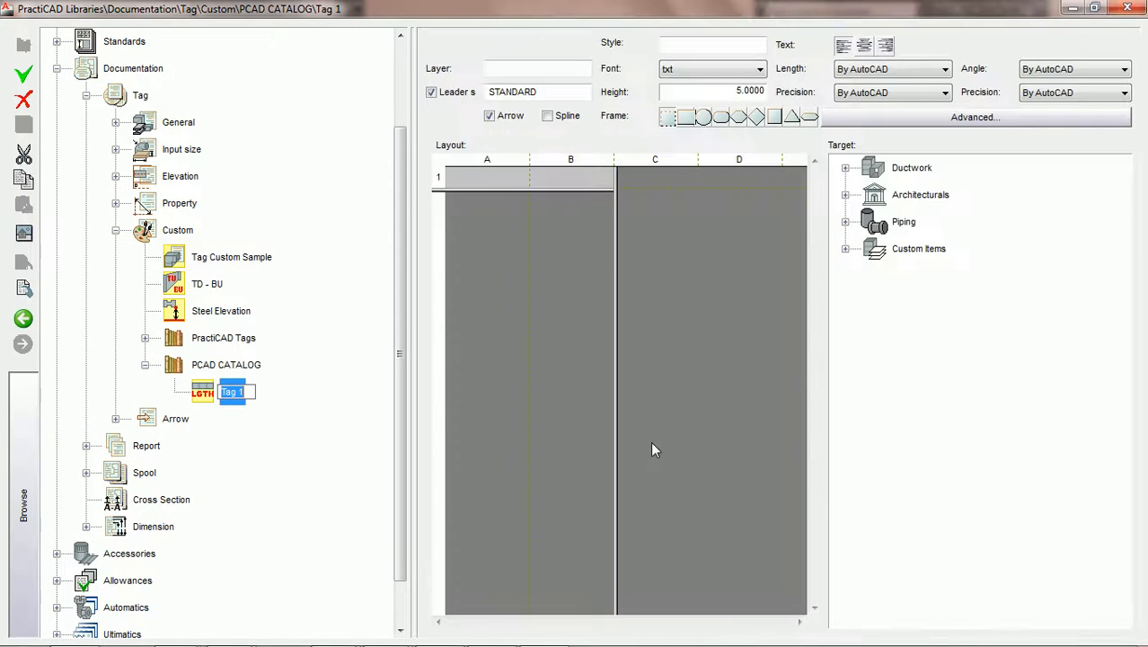
{"action": "left_click", "coordinate": [215, 366]}
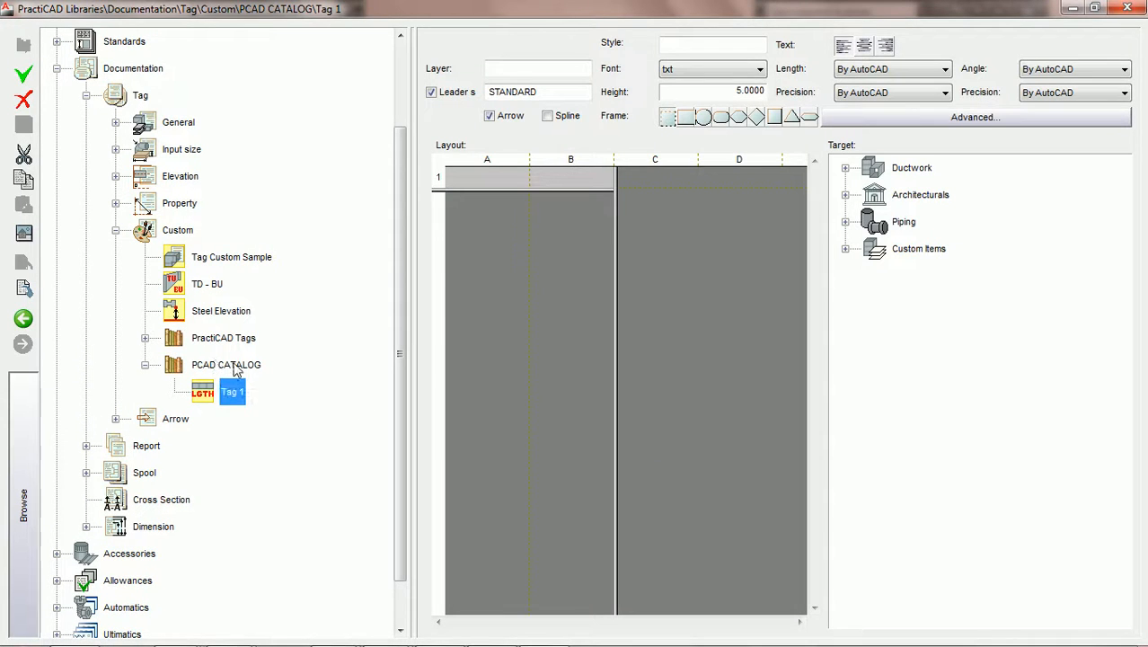
{"action": "left_click", "coordinate": [222, 368]}
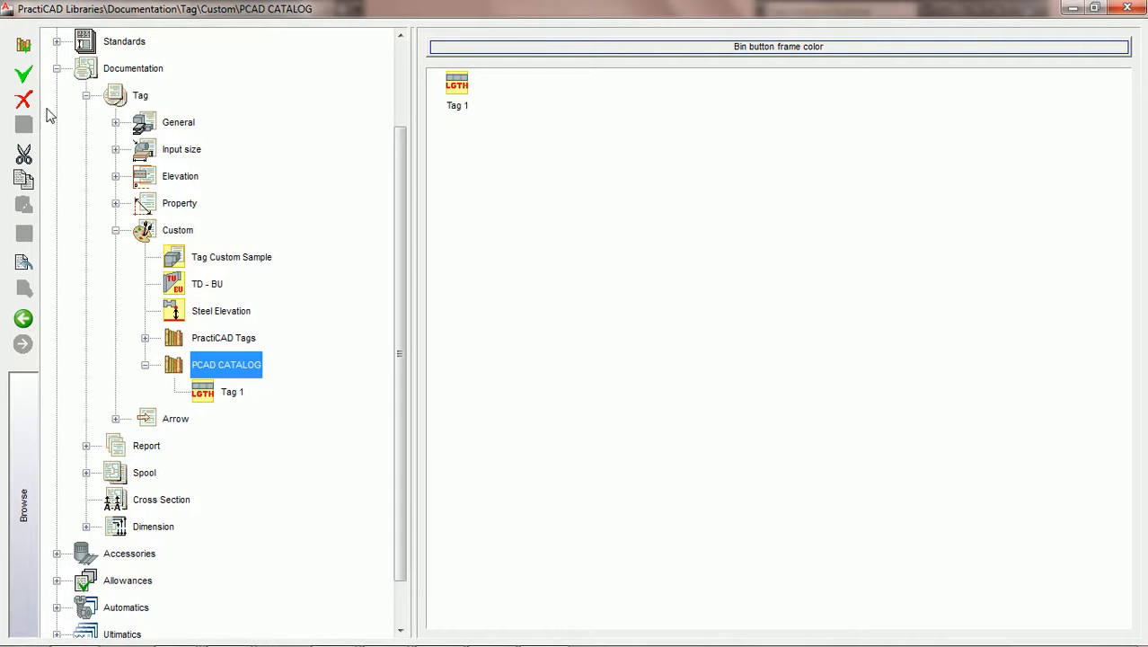
Step: Add a second tag with the g_tag_property_length.bmp icon to PCAD CATALOG, keeping its default name
{"action": "left_click", "coordinate": [24, 75]}
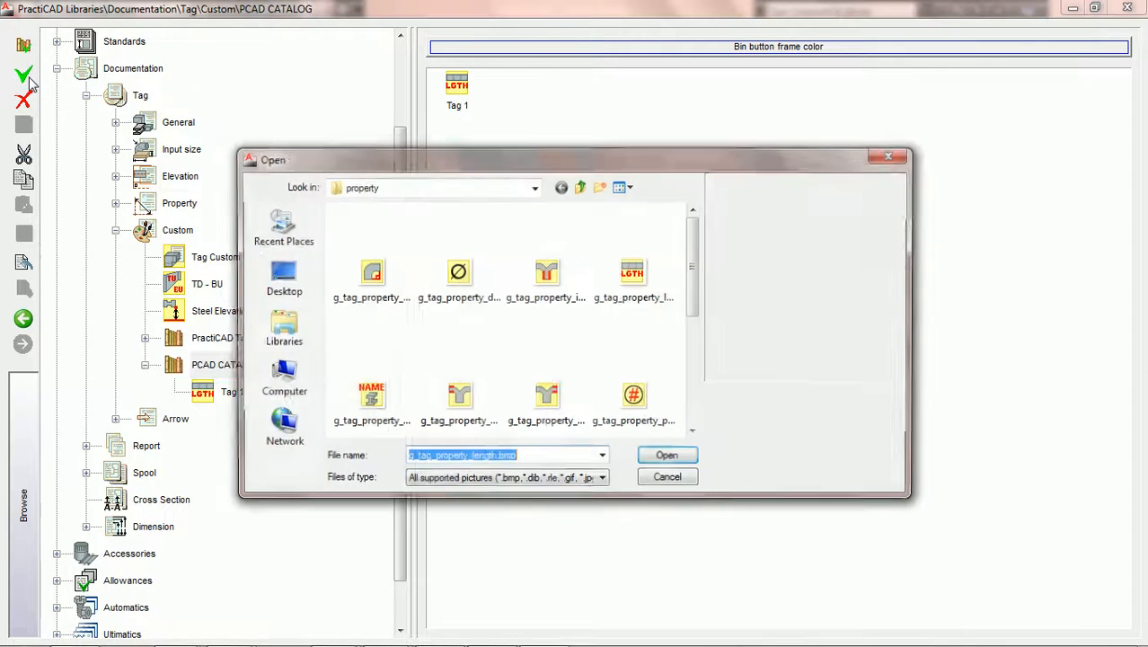
{"action": "left_click", "coordinate": [637, 279]}
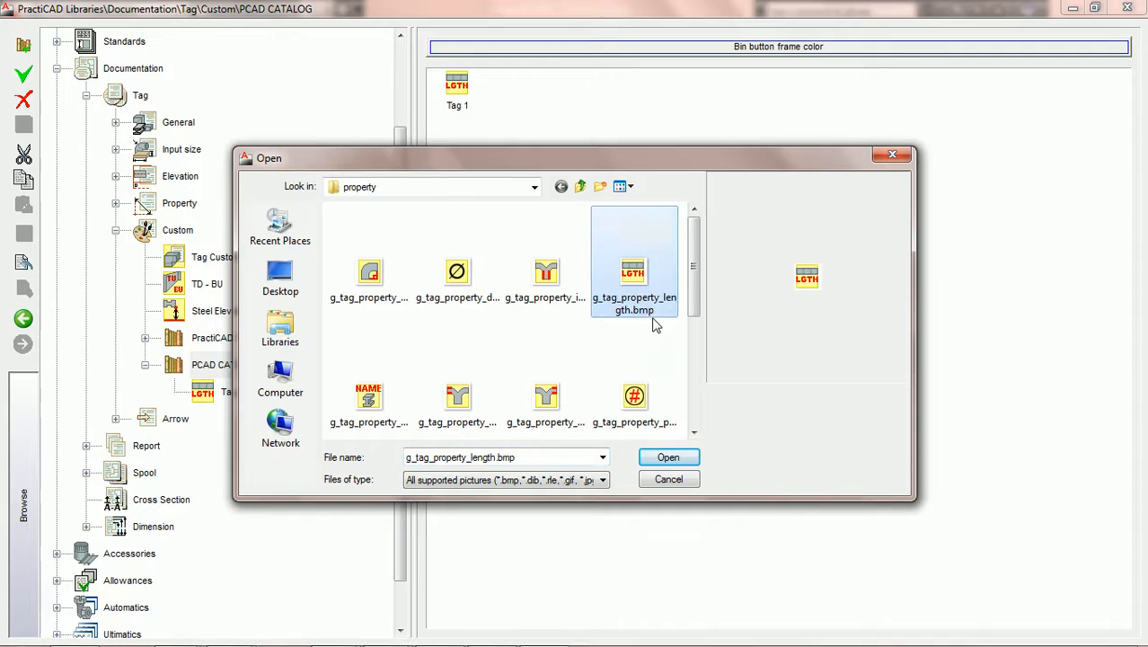
{"action": "left_click", "coordinate": [667, 457]}
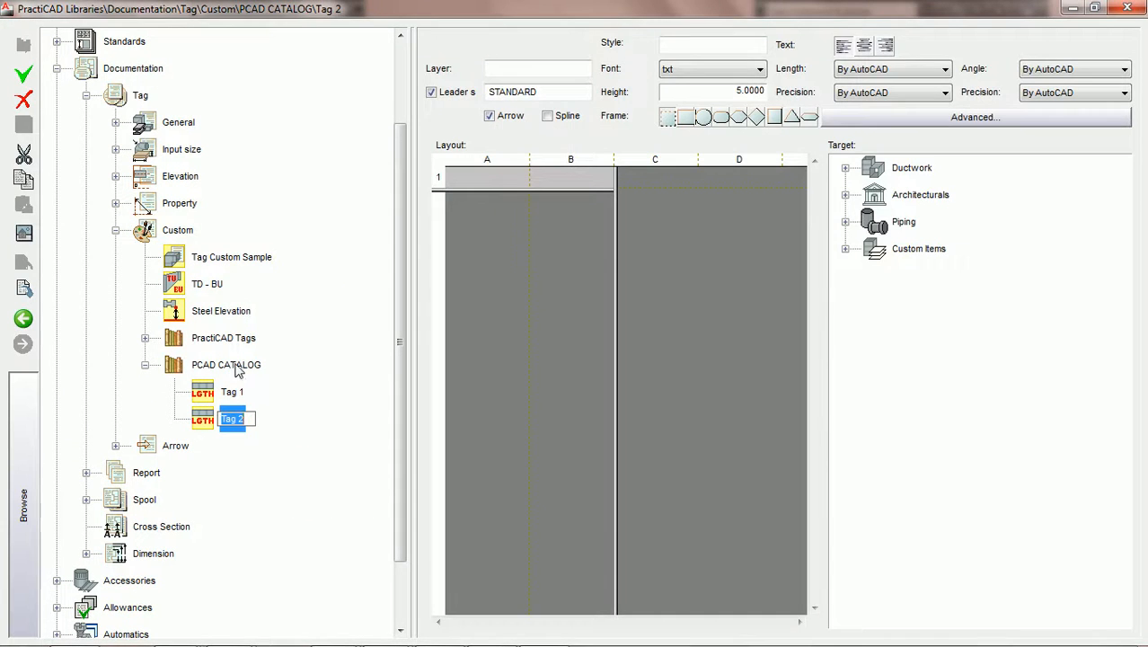
{"action": "key", "text": "Return"}
Step: Delete the PCAD CATALOG library together with the tags it contains
{"action": "left_click", "coordinate": [144, 364]}
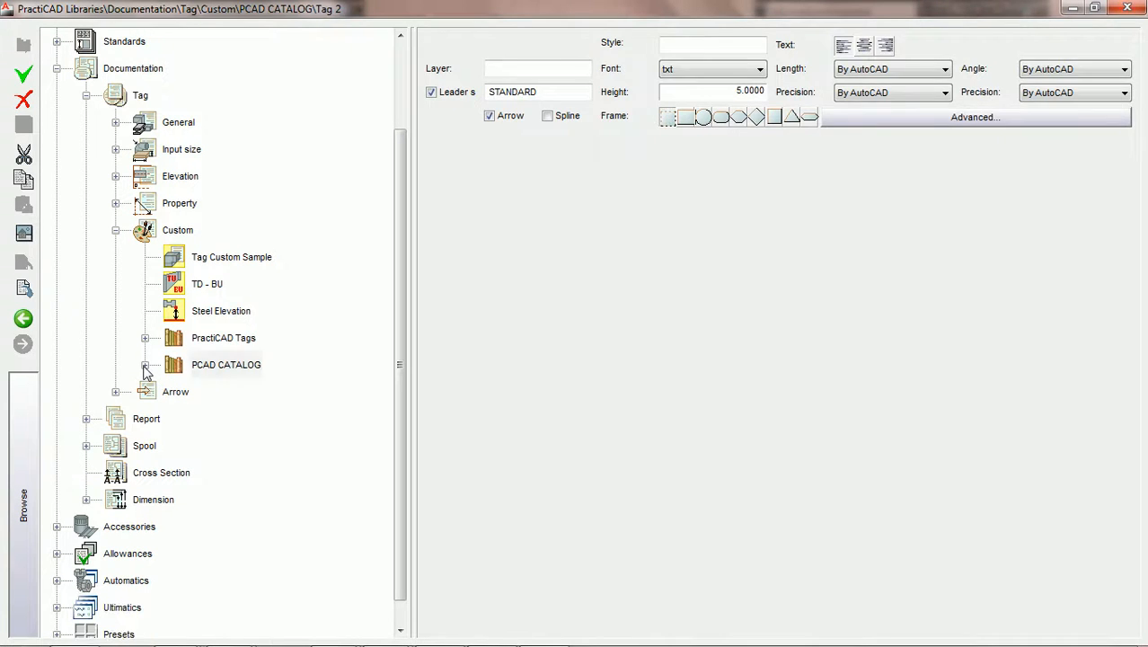
{"action": "left_click", "coordinate": [224, 368]}
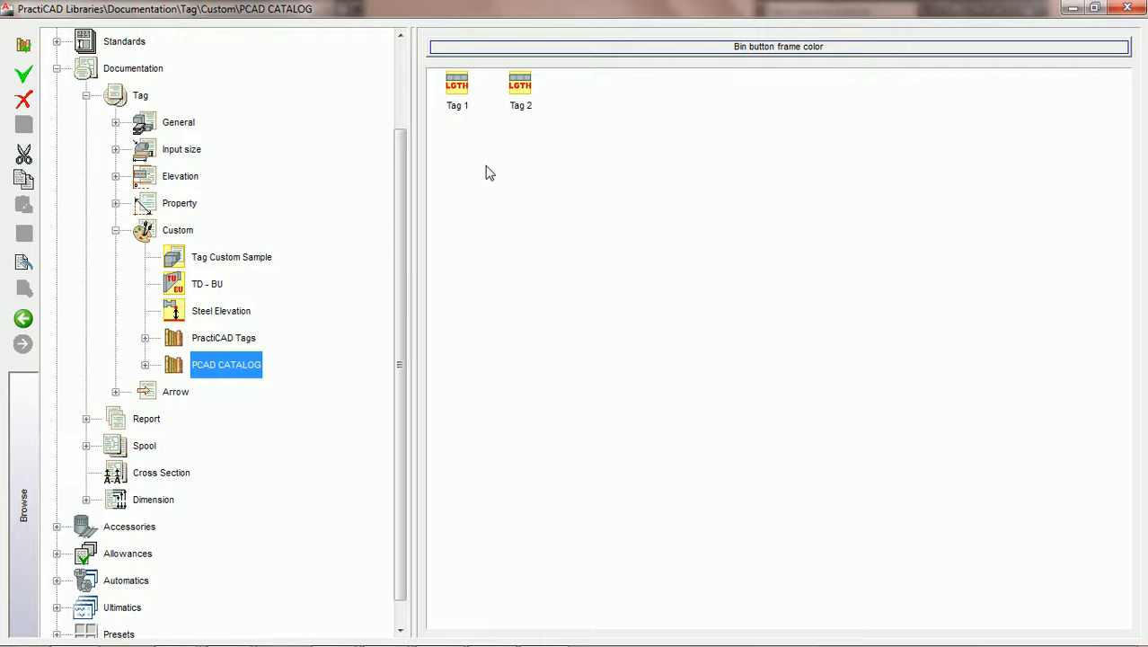
{"action": "left_click", "coordinate": [23, 98]}
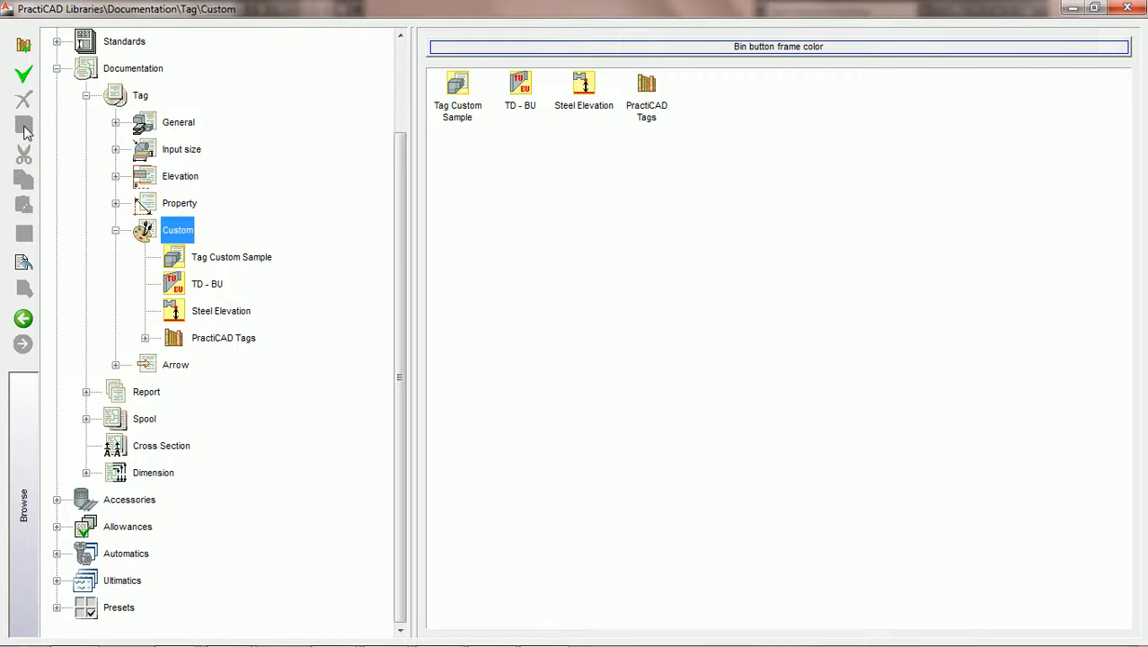
Step: Open Tag Custom Sample, switch its leader option off and back on, and save the tag
{"action": "double_click", "coordinate": [232, 257]}
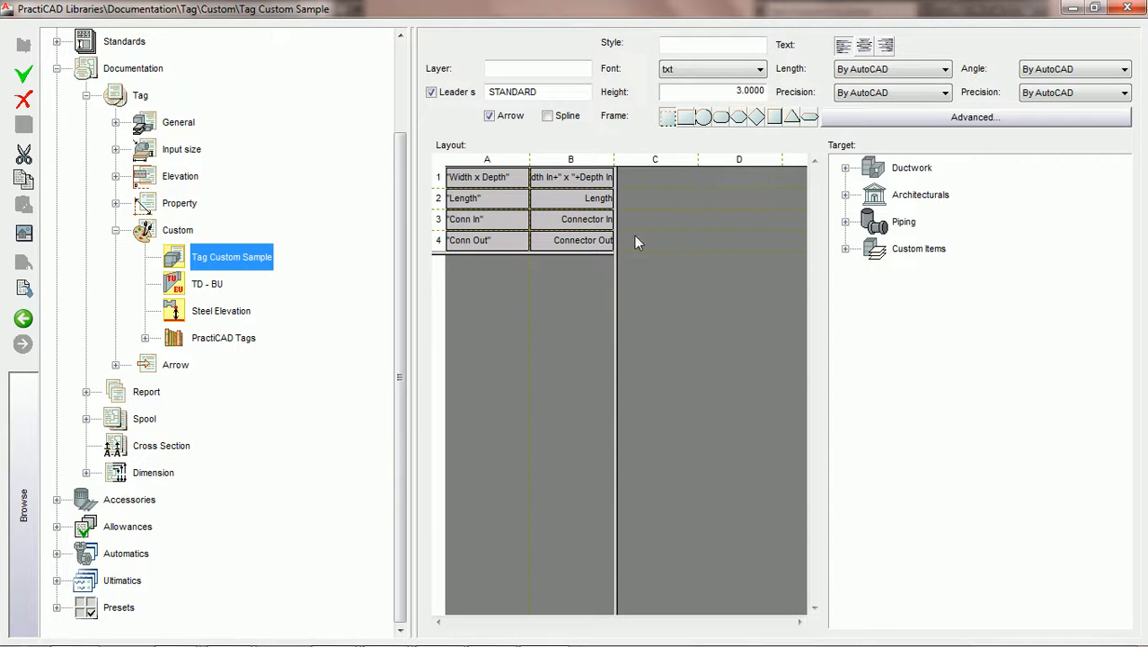
{"action": "left_click", "coordinate": [431, 92]}
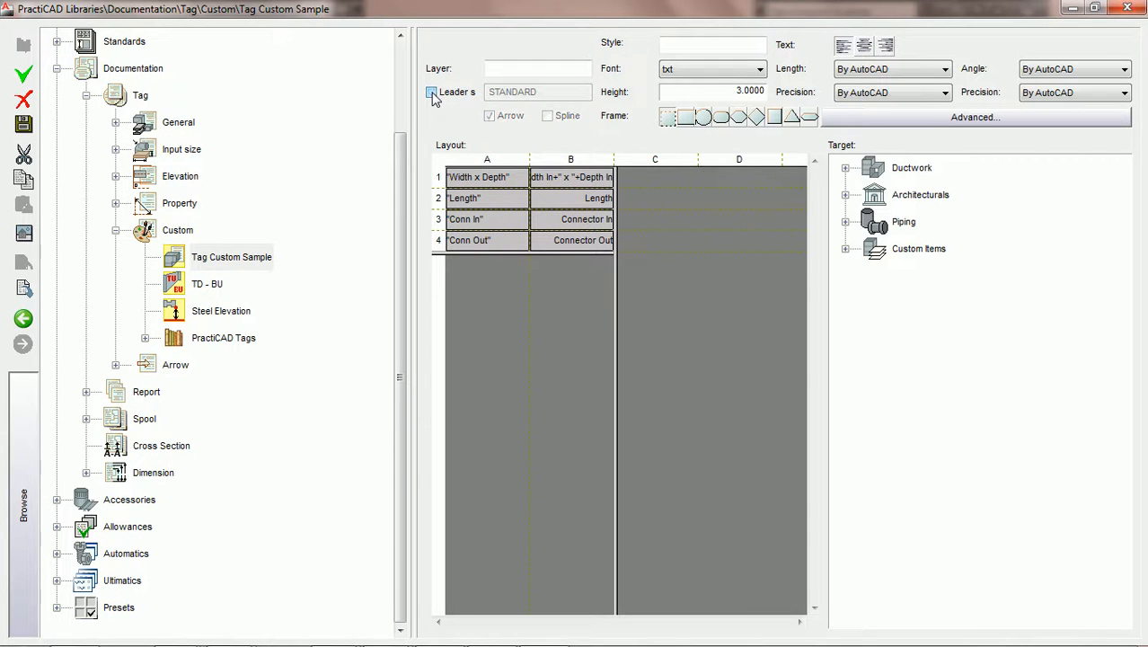
{"action": "left_click", "coordinate": [431, 92]}
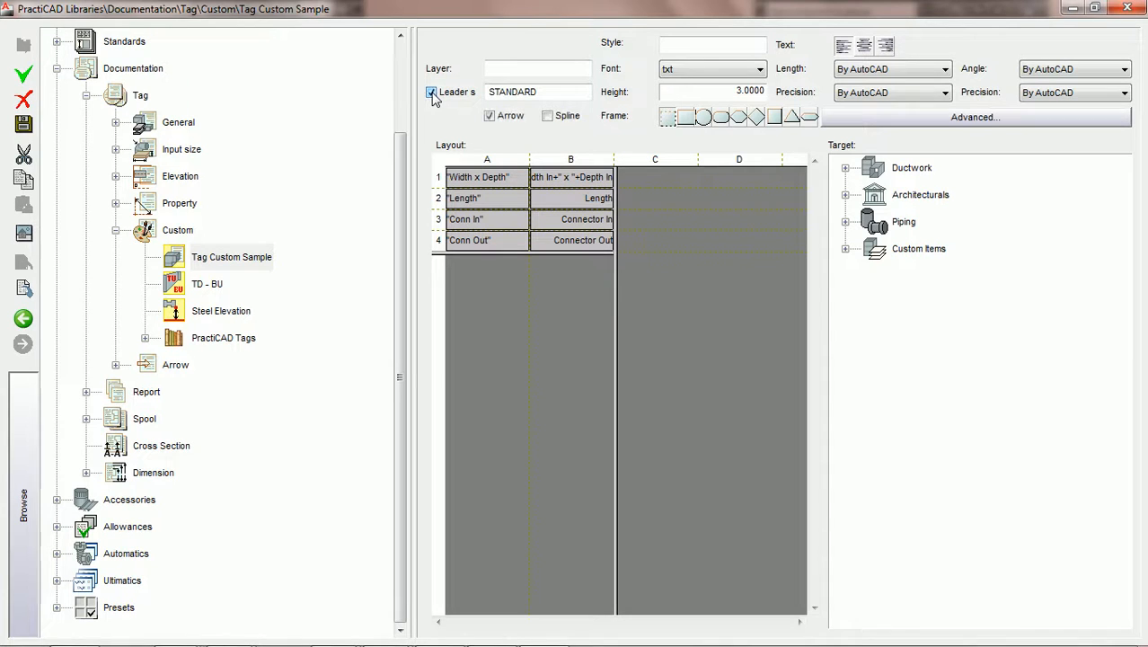
{"action": "left_click", "coordinate": [24, 126]}
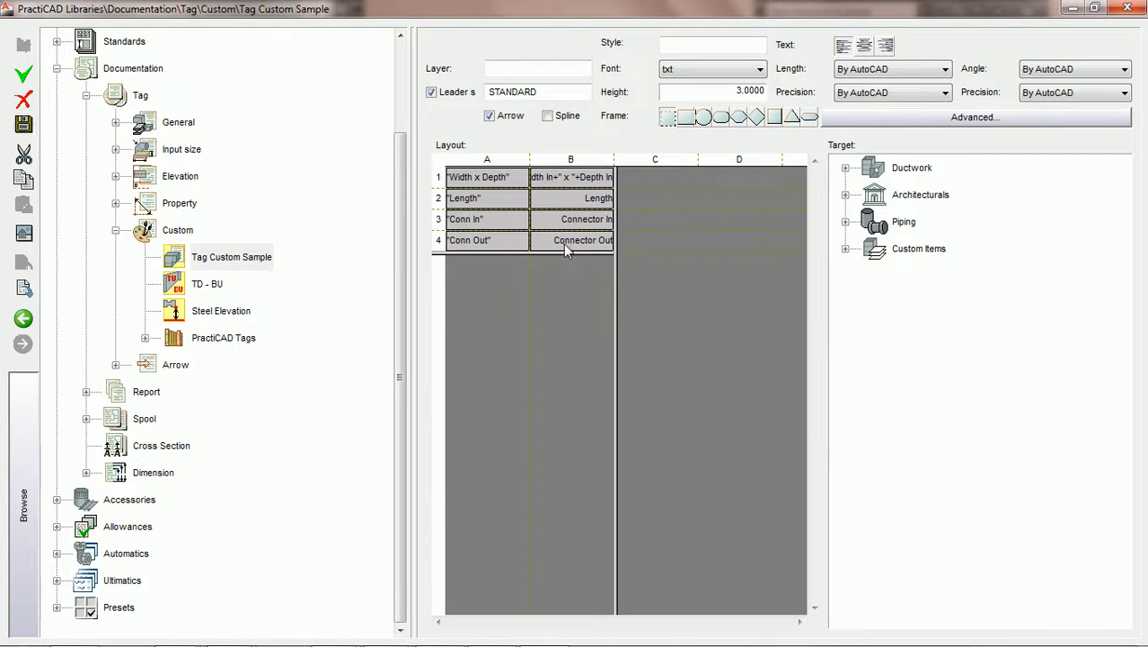
{"action": "left_click", "coordinate": [24, 126]}
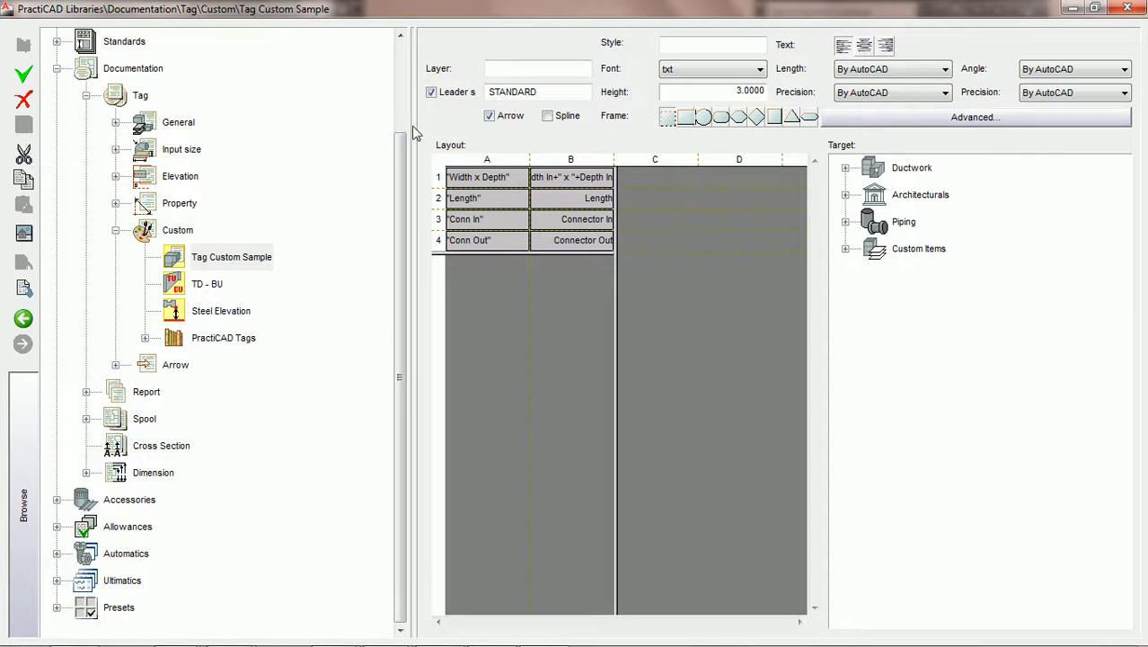
Step: Switch the Arrow option of Tag Custom Sample off and back on, and try to close the library window without saving first
{"action": "left_click", "coordinate": [490, 116]}
{"action": "left_click", "coordinate": [491, 116]}
{"action": "left_click", "coordinate": [1127, 9]}
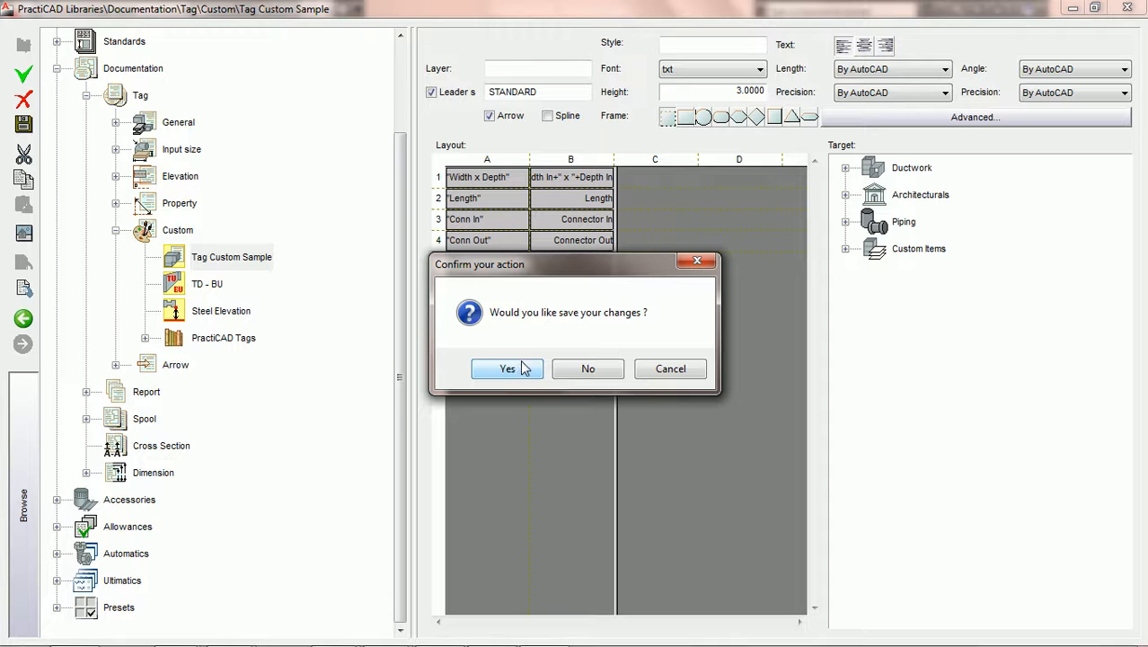
{"action": "left_click", "coordinate": [682, 371]}
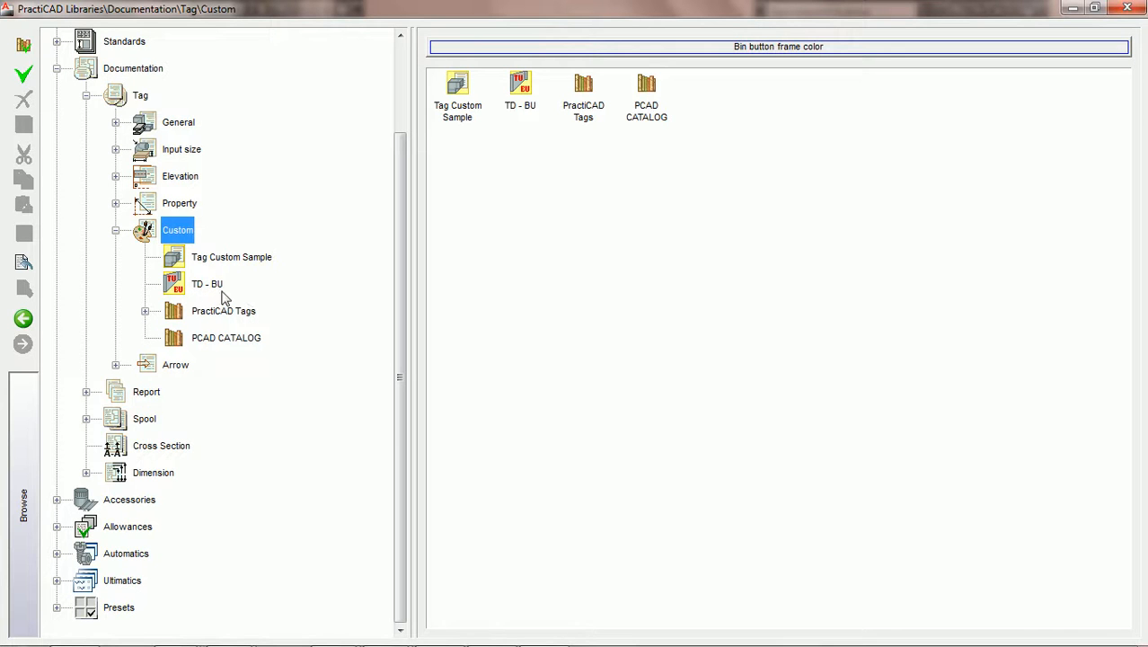
Step: Move Tag Custom Sample from the Custom category into the PCAD CATALOG library by cutting and pasting it
{"action": "left_click", "coordinate": [218, 259]}
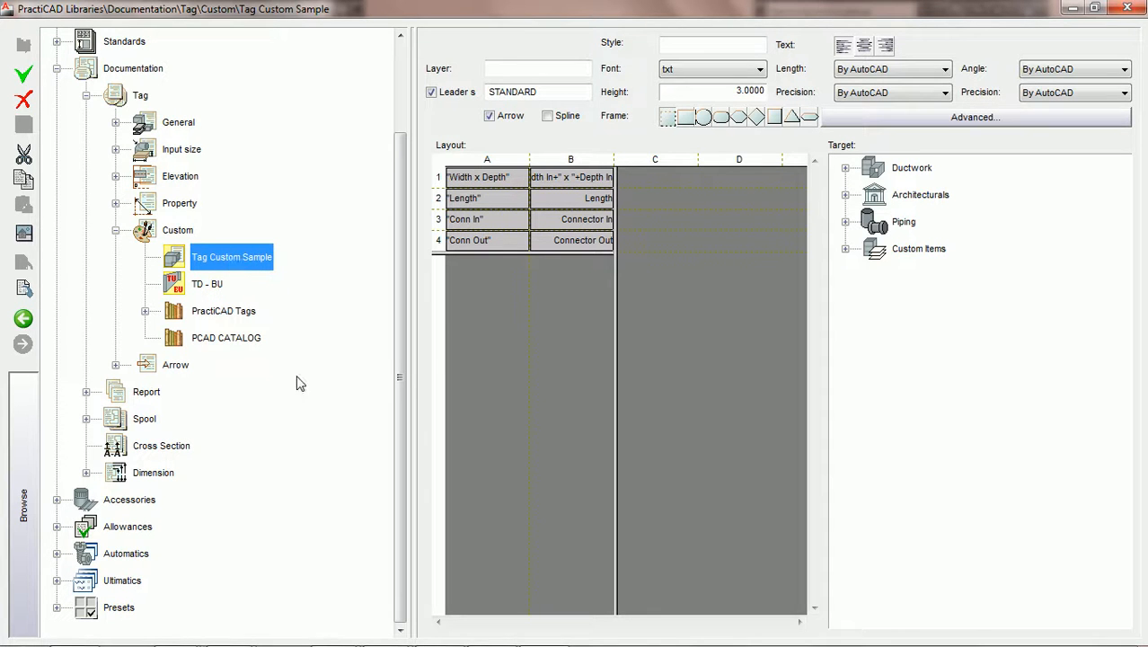
{"action": "left_click", "coordinate": [224, 341]}
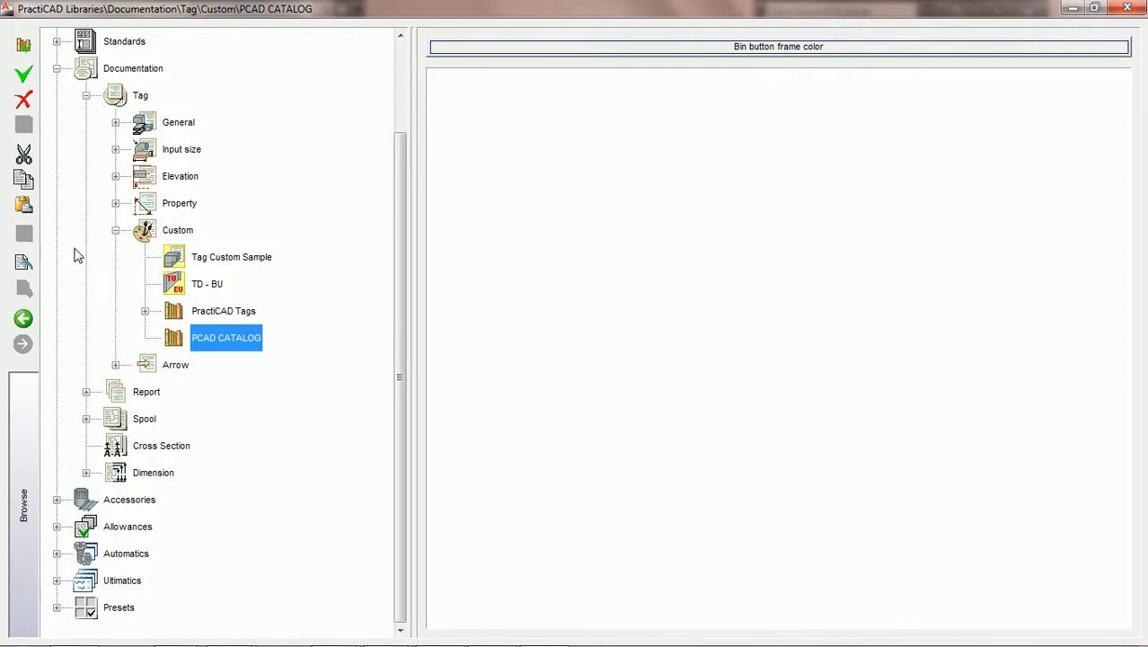
{"action": "left_click", "coordinate": [23, 207]}
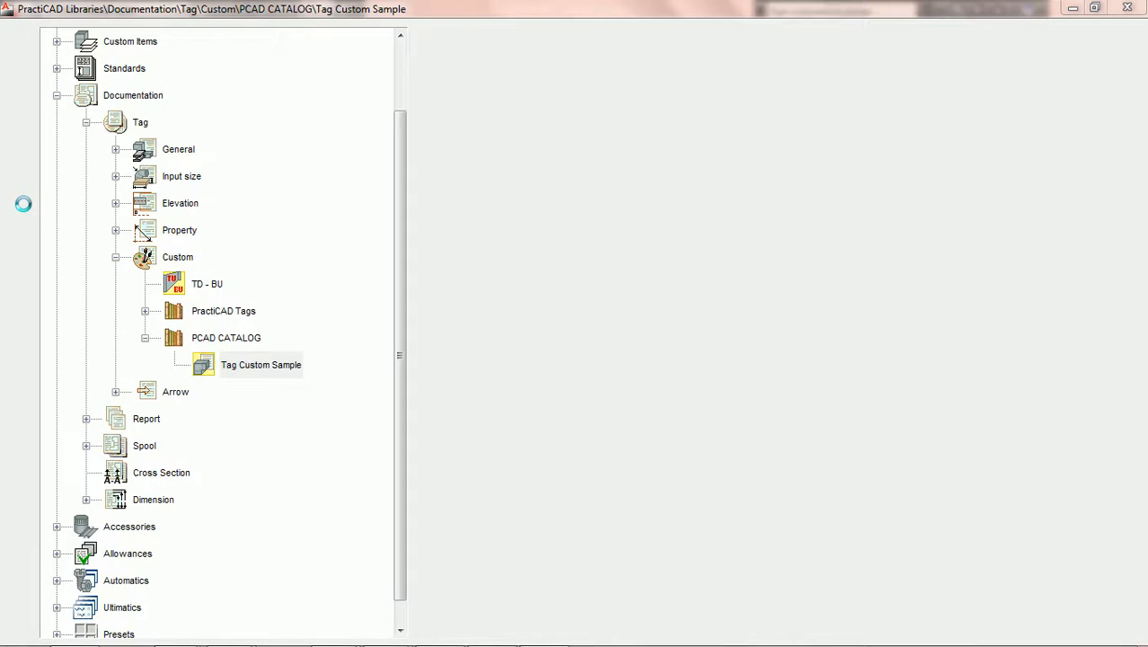
Step: Copy the TD - BU tag from the Custom category and paste it into the PCAD CATALOG library
{"action": "left_click", "coordinate": [239, 363]}
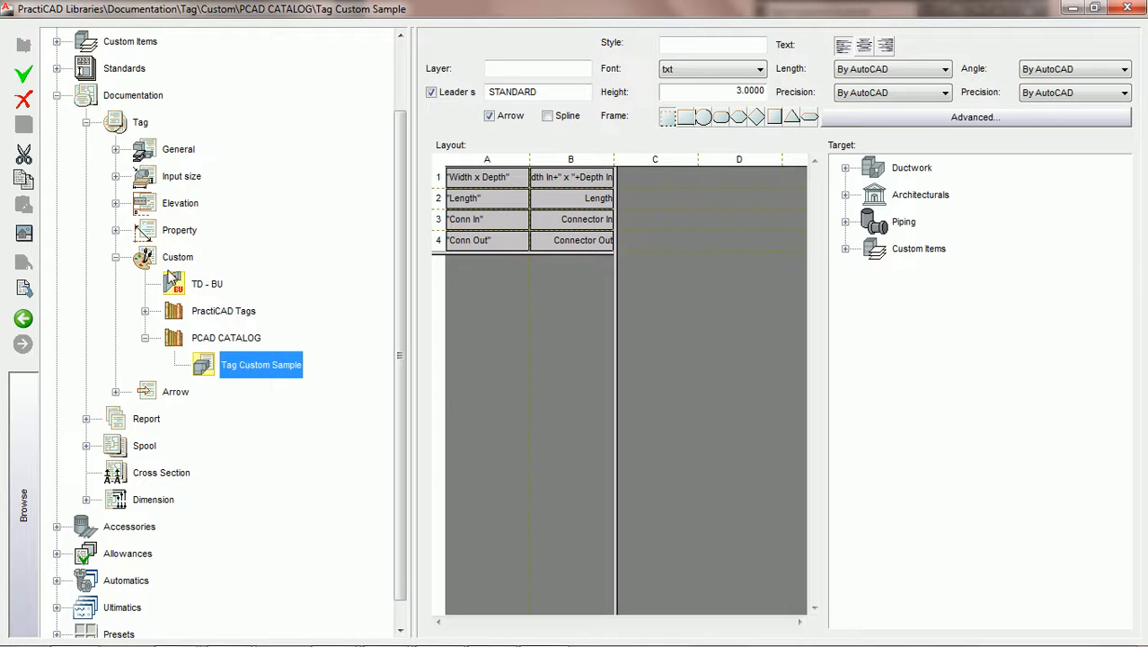
{"action": "left_click", "coordinate": [27, 182]}
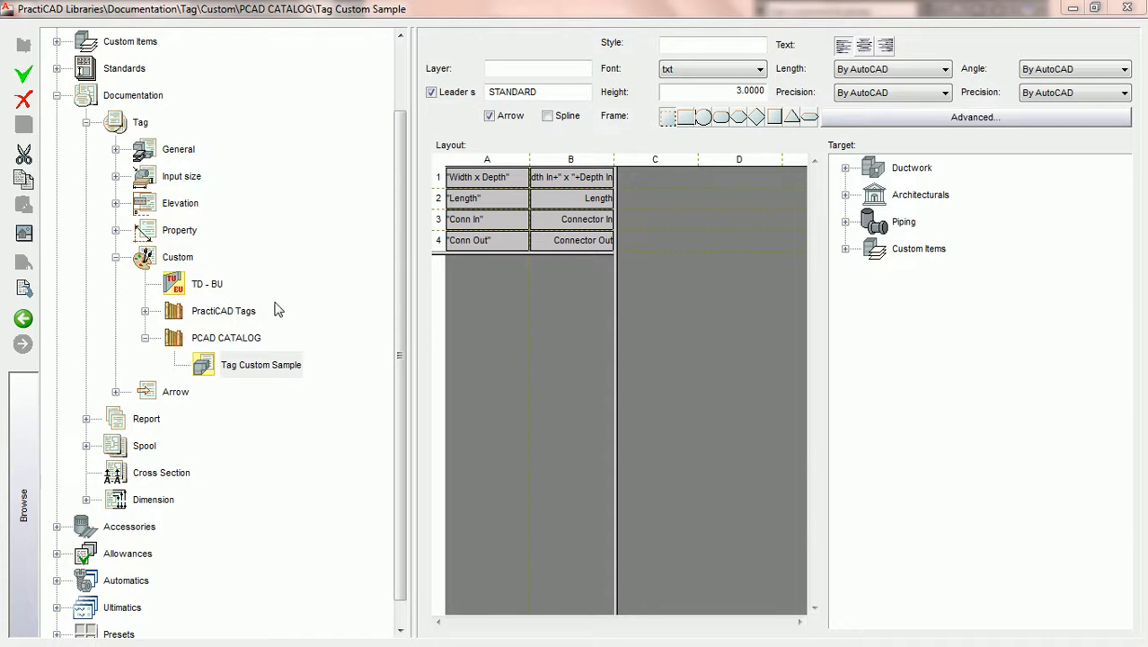
{"action": "left_click", "coordinate": [209, 286]}
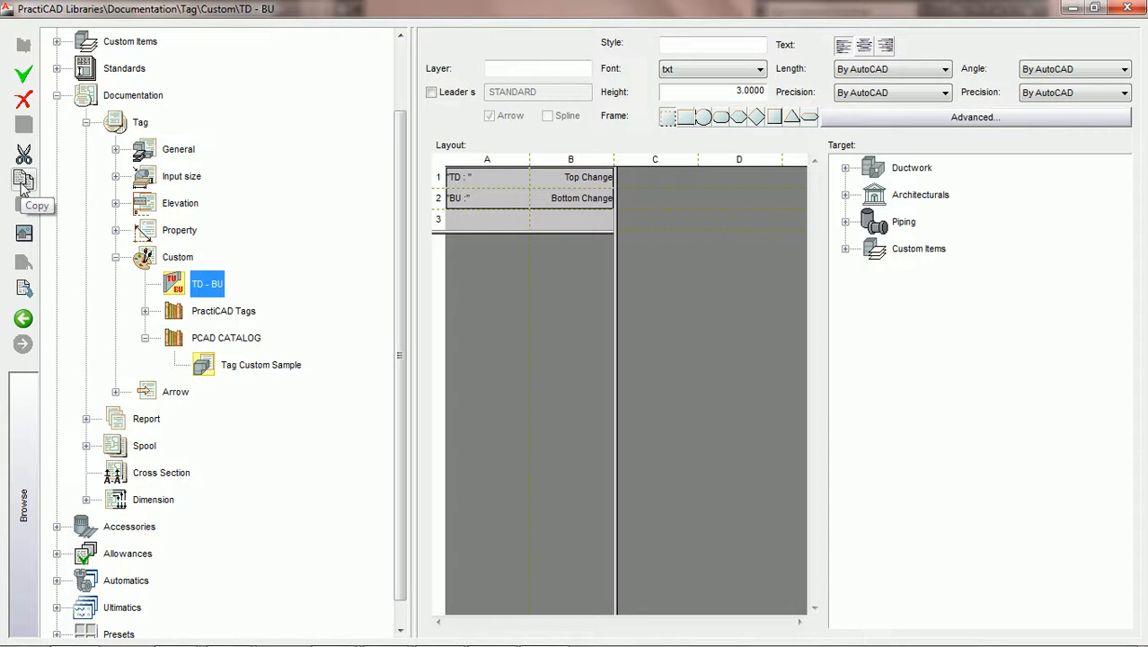
{"action": "left_click", "coordinate": [22, 183]}
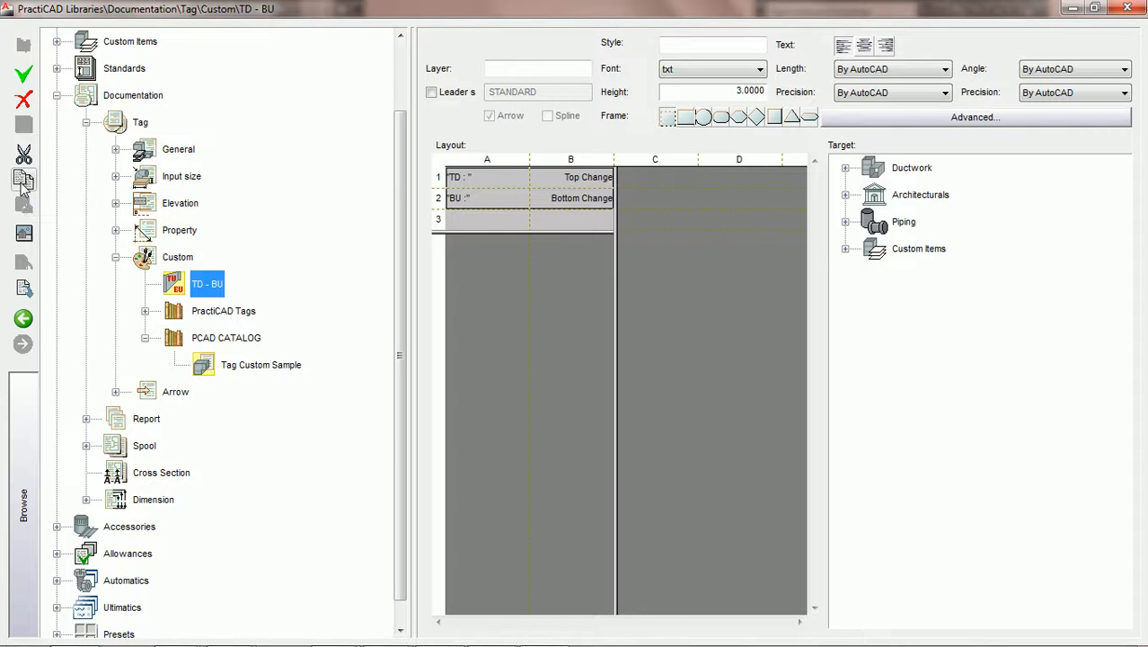
{"action": "left_click", "coordinate": [226, 341]}
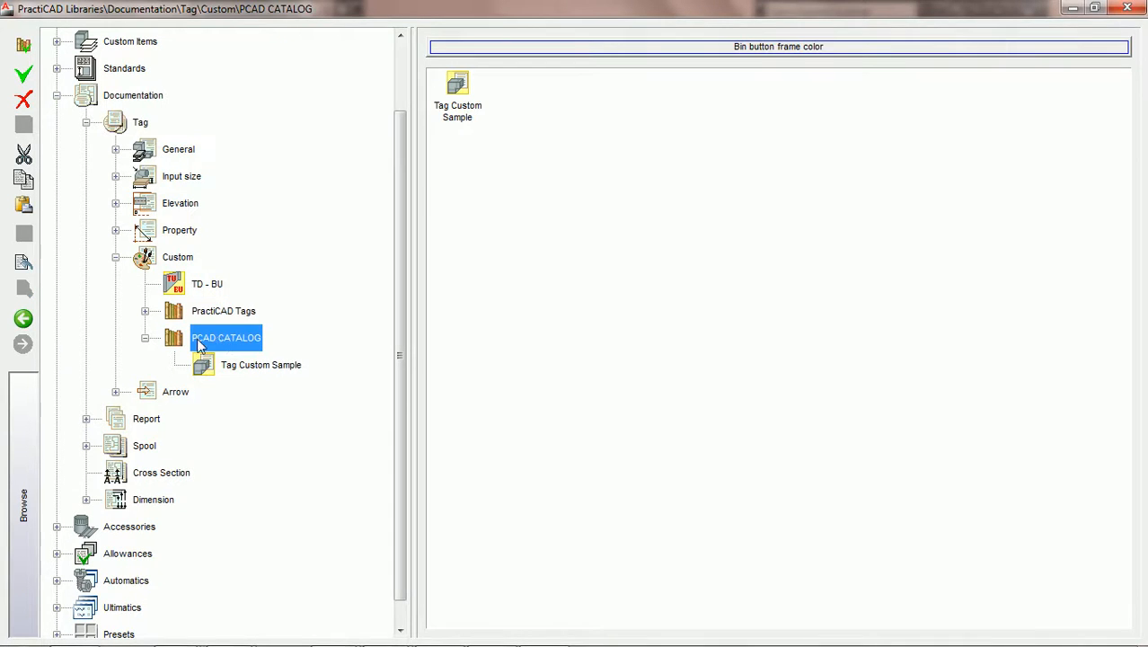
{"action": "left_click", "coordinate": [24, 206]}
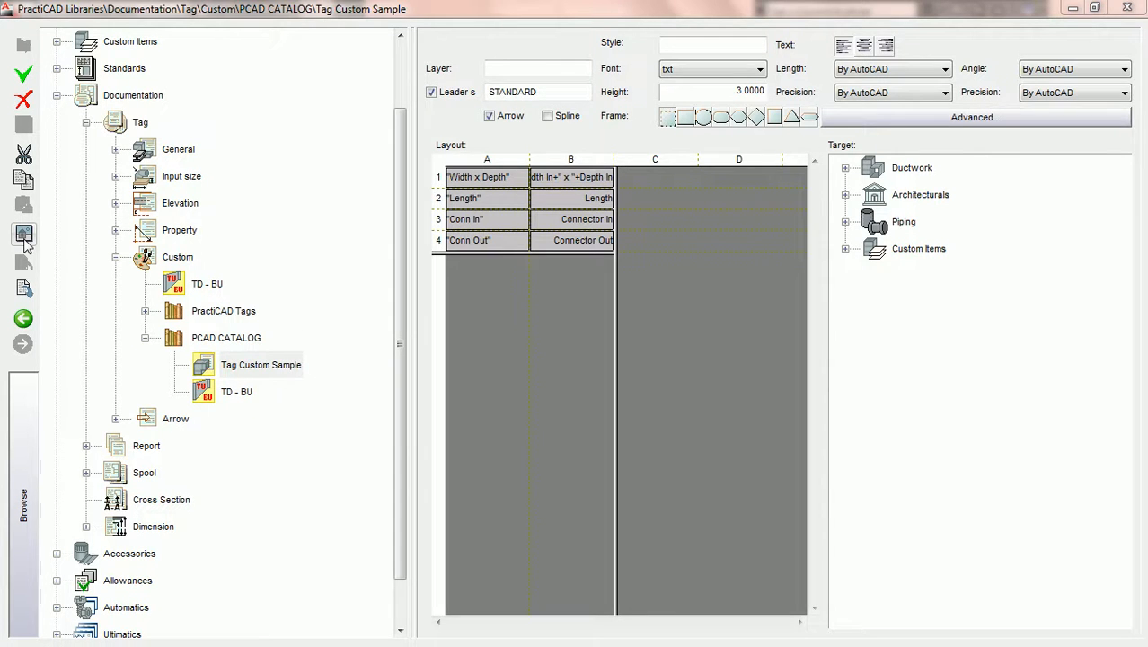
Step: Change the icon of Tag Custom Sample in PCAD CATALOG to the picture g_tag_property_wxd_stack.bmp
{"action": "left_click", "coordinate": [238, 365]}
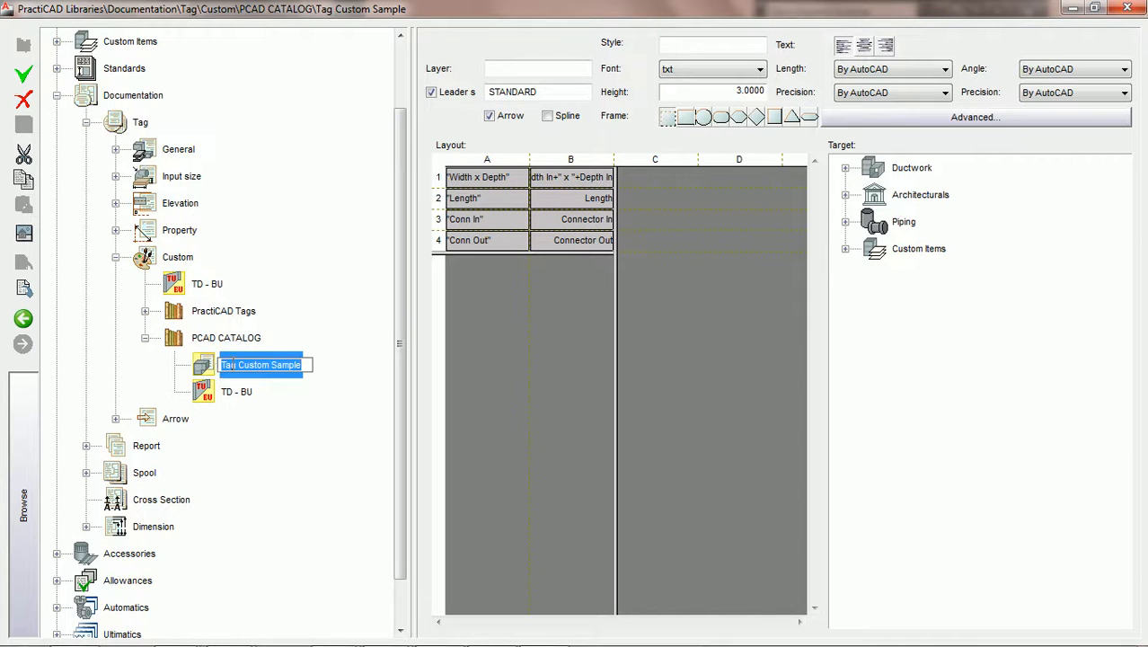
{"action": "left_click", "coordinate": [322, 368]}
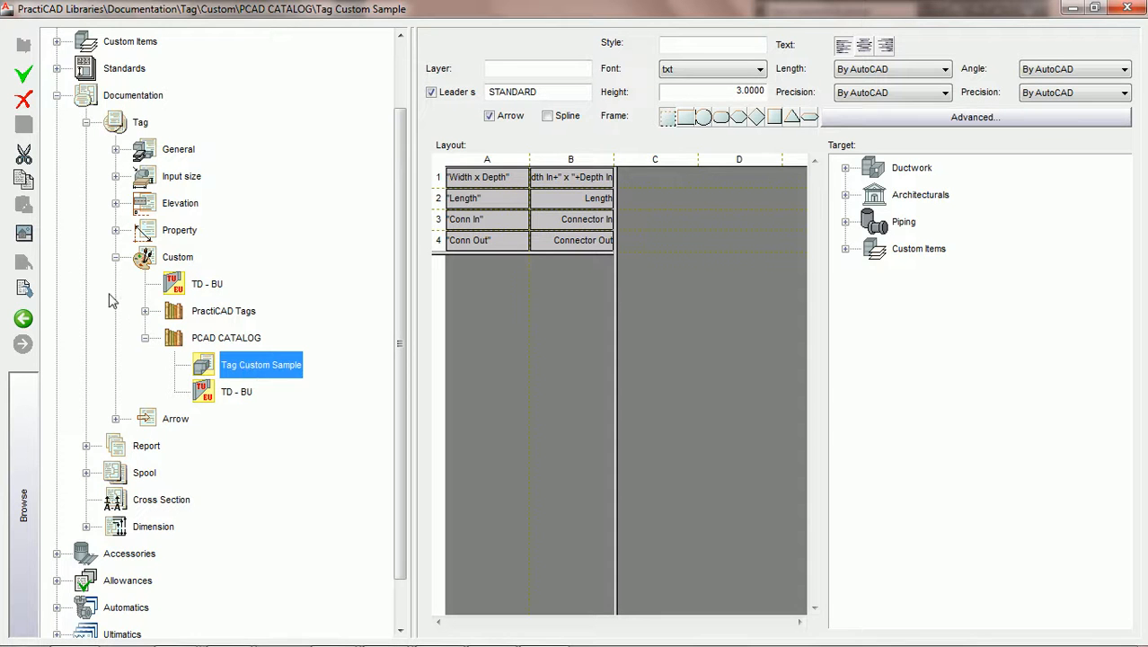
{"action": "left_click", "coordinate": [25, 235]}
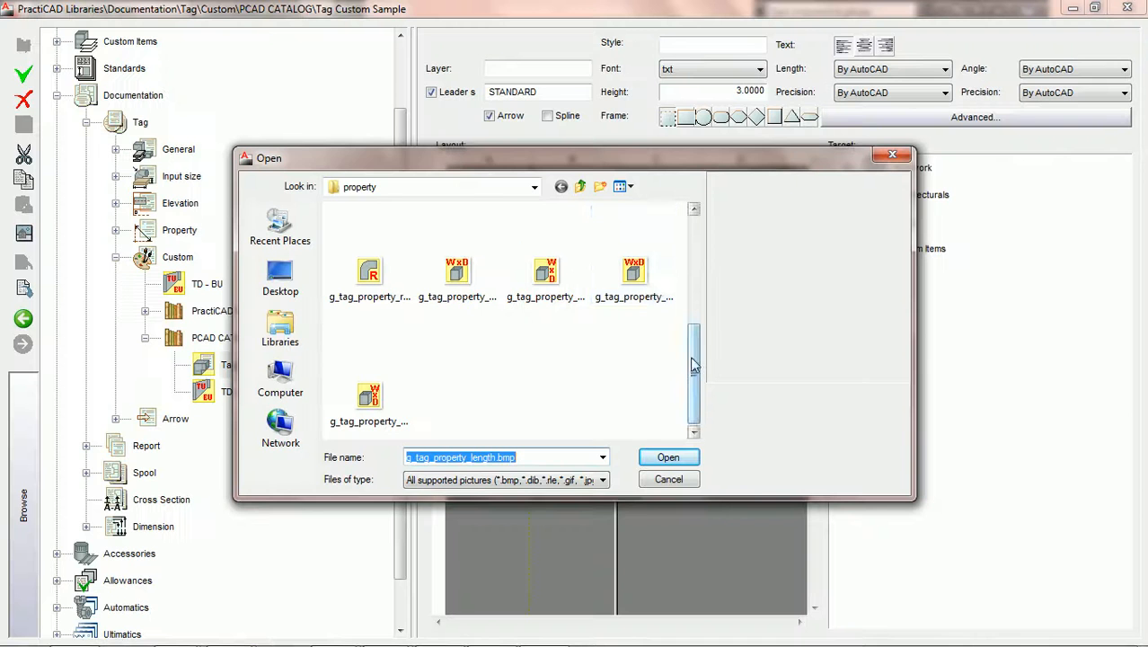
{"action": "left_click", "coordinate": [373, 406]}
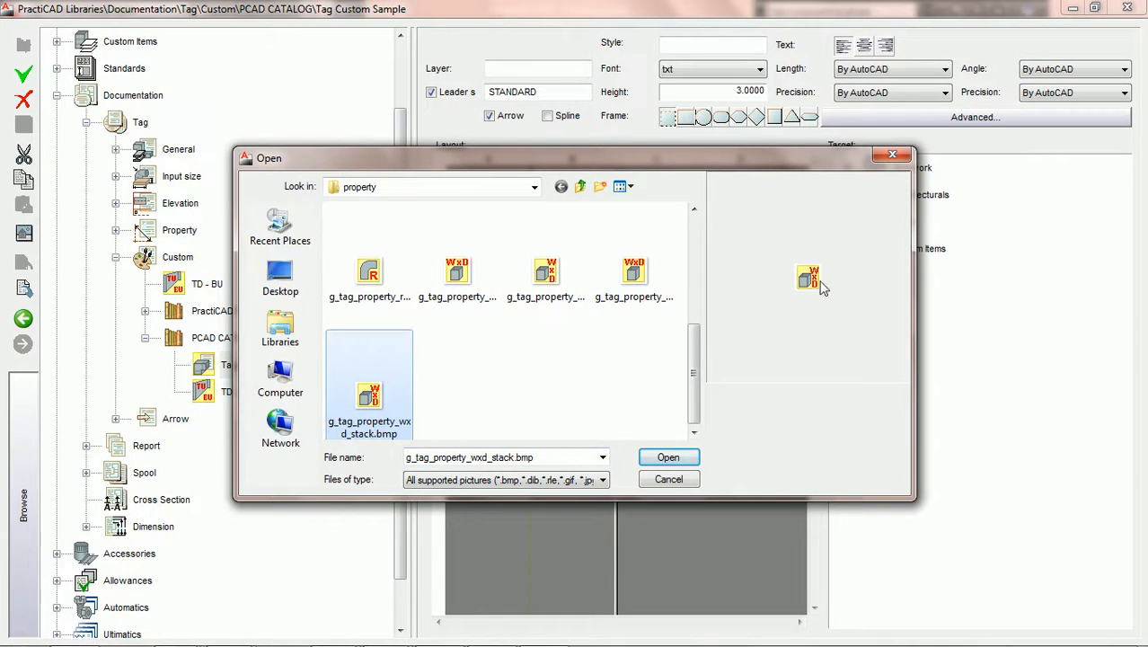
{"action": "left_click", "coordinate": [668, 457]}
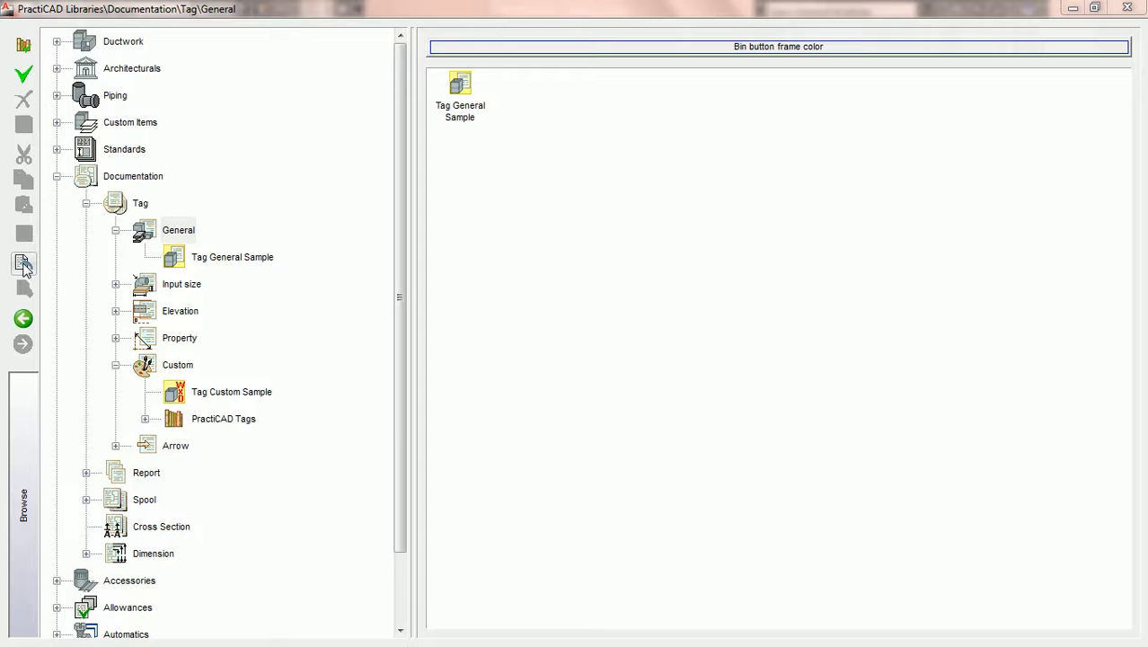
{"action": "left_click", "coordinate": [115, 231]}
{"action": "left_click", "coordinate": [115, 338]}
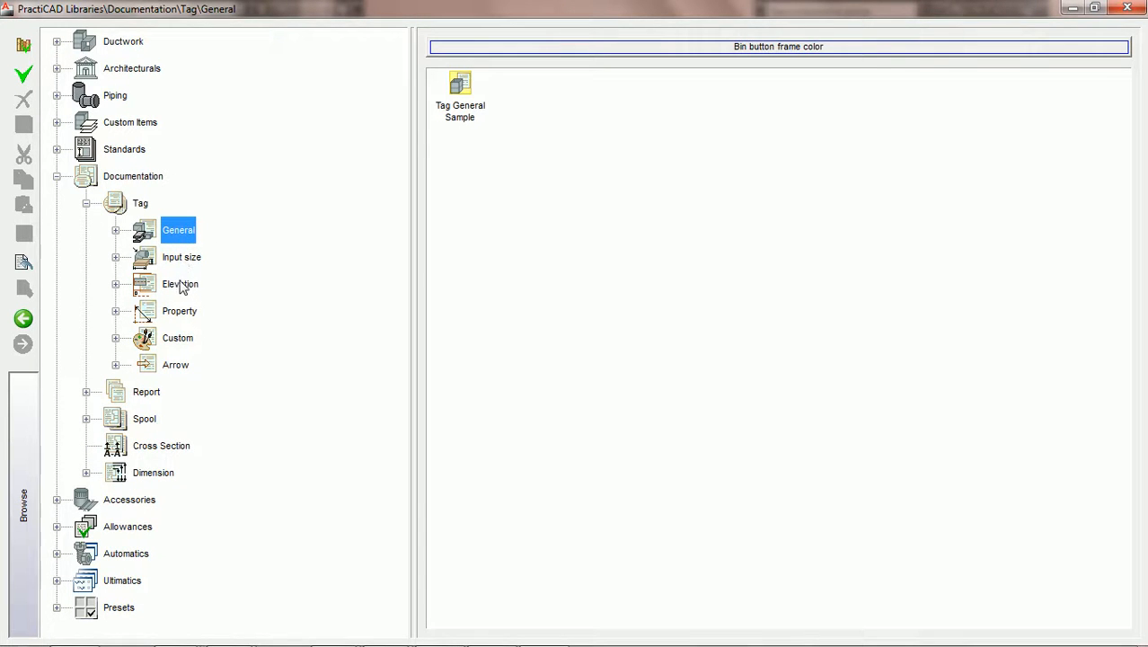
{"action": "left_click", "coordinate": [116, 231]}
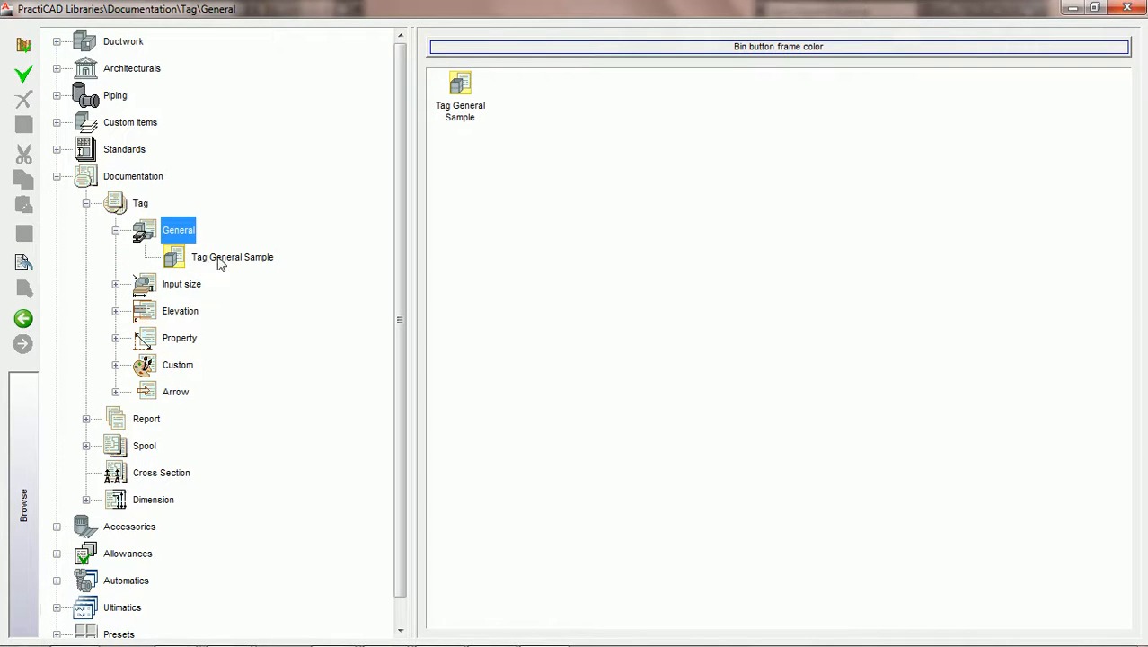
{"action": "left_click", "coordinate": [115, 366]}
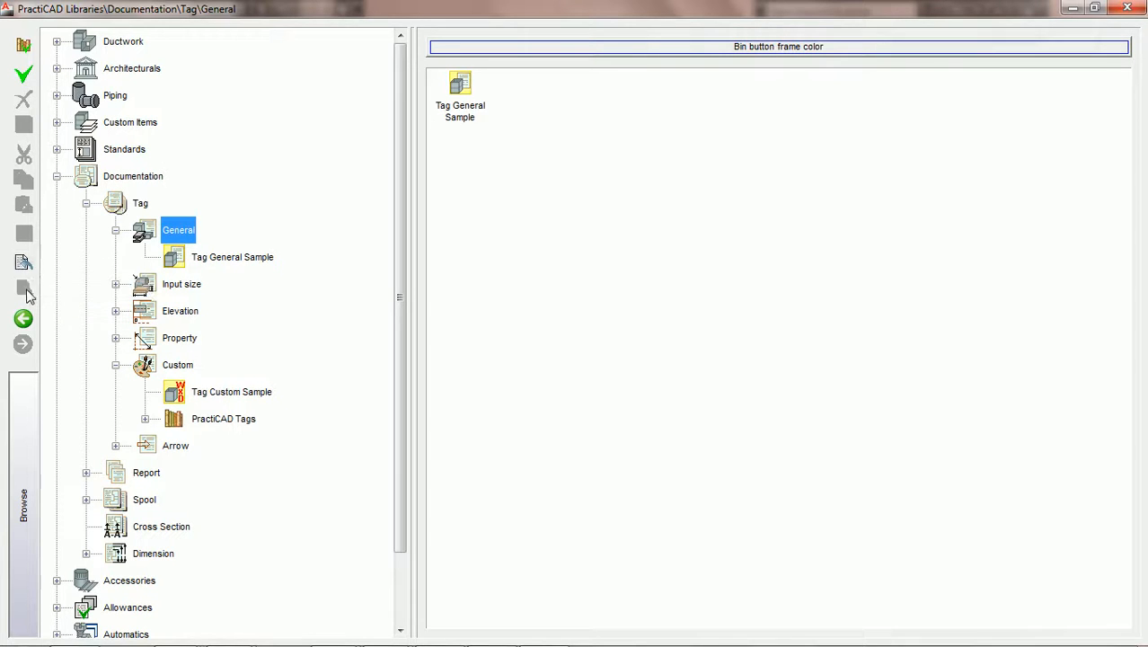
Step: Export Tag General Sample and Tag Custom Sample to the PCAD TAGS folder as separate .cxg exchange files under their own names
{"action": "left_click", "coordinate": [239, 263]}
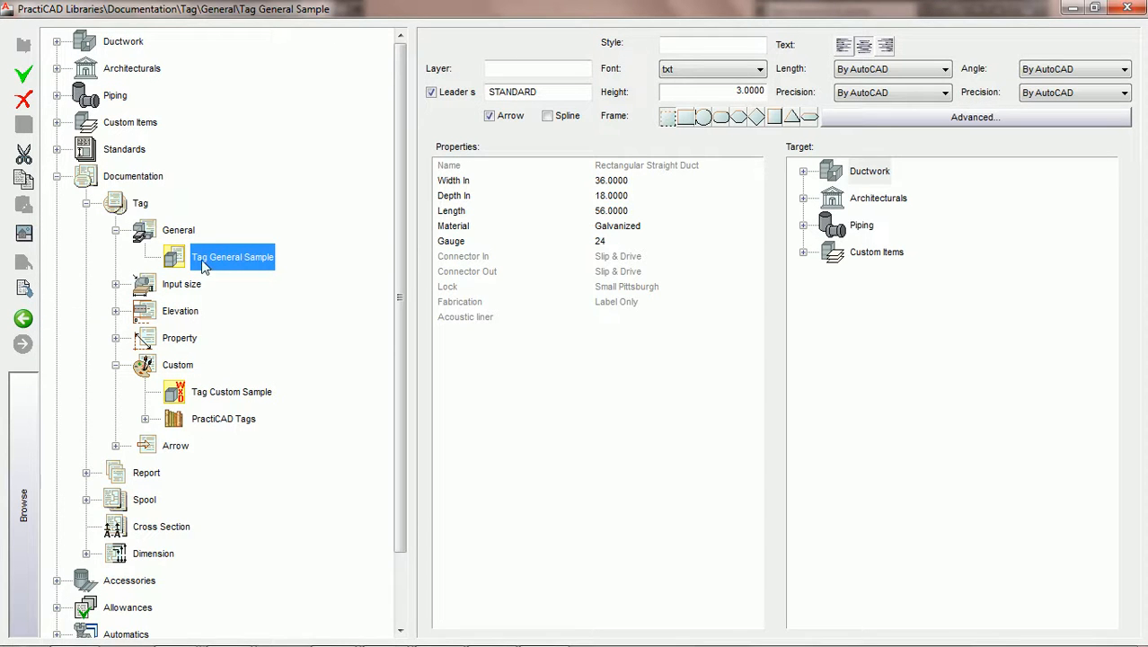
{"action": "left_click", "coordinate": [24, 288]}
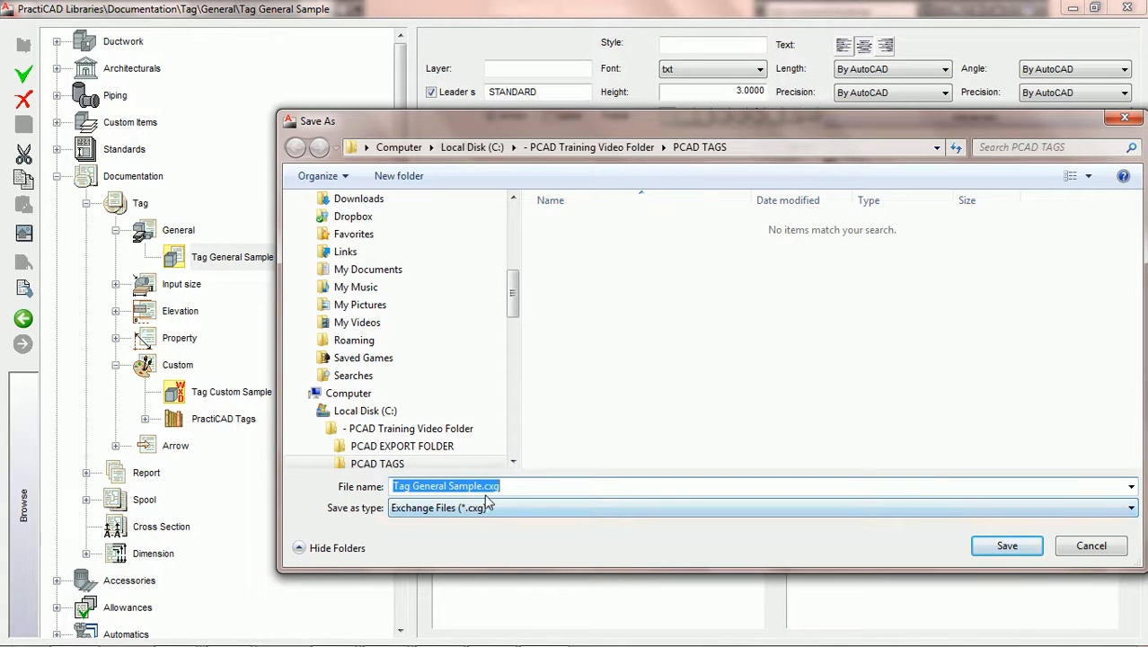
{"action": "left_click", "coordinate": [1010, 548]}
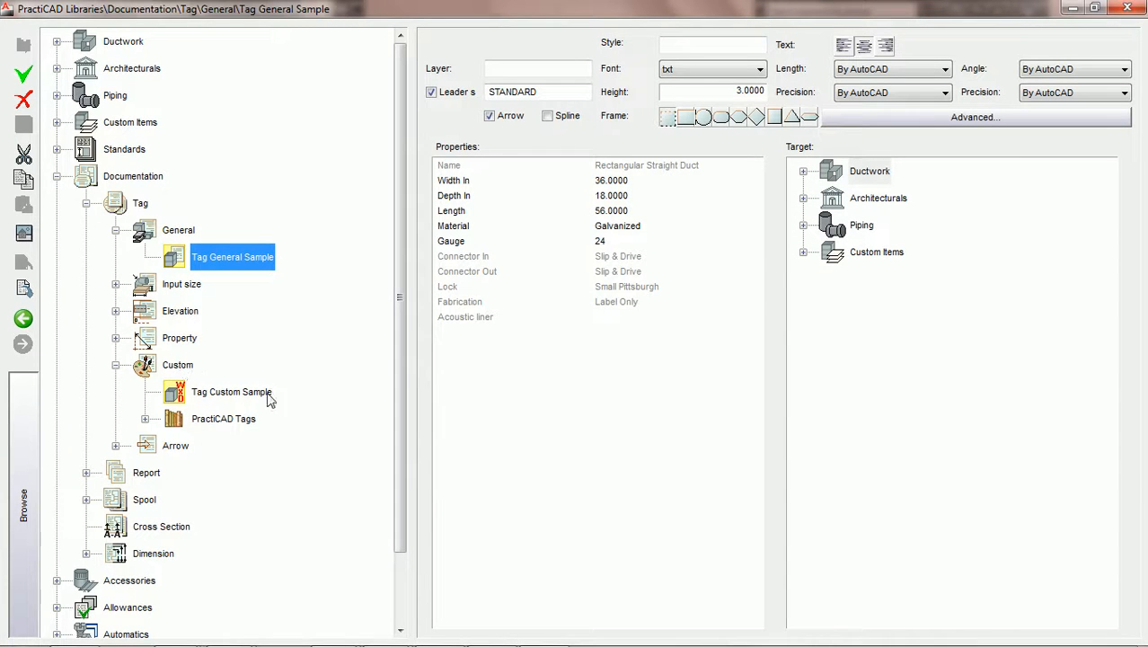
{"action": "left_click", "coordinate": [230, 395]}
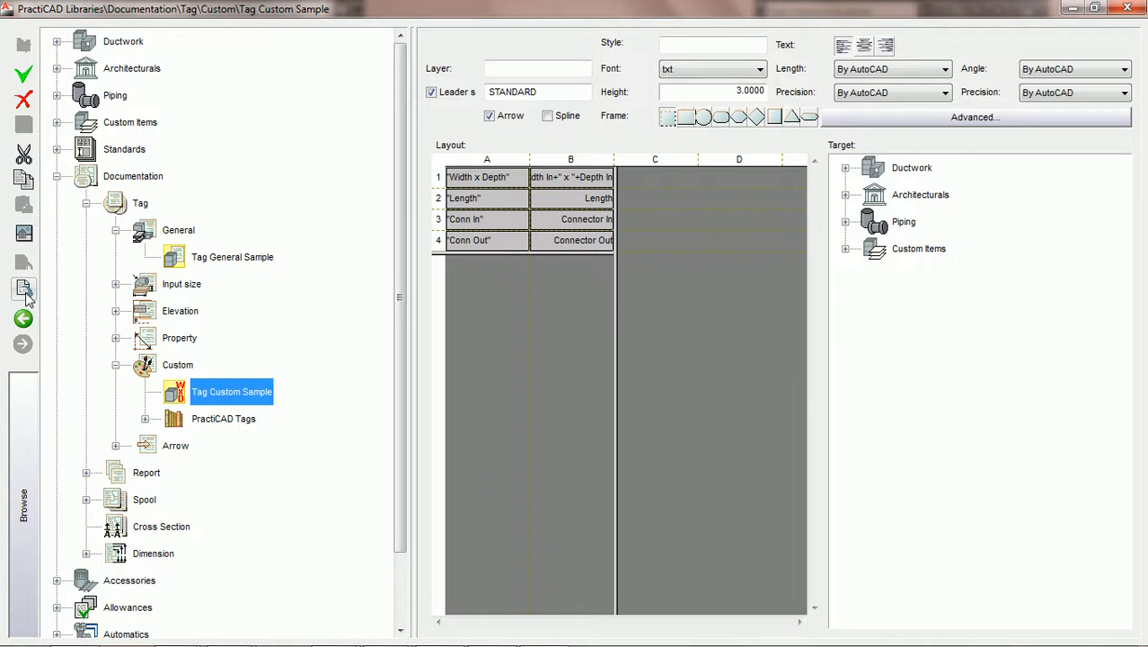
{"action": "left_click", "coordinate": [24, 288]}
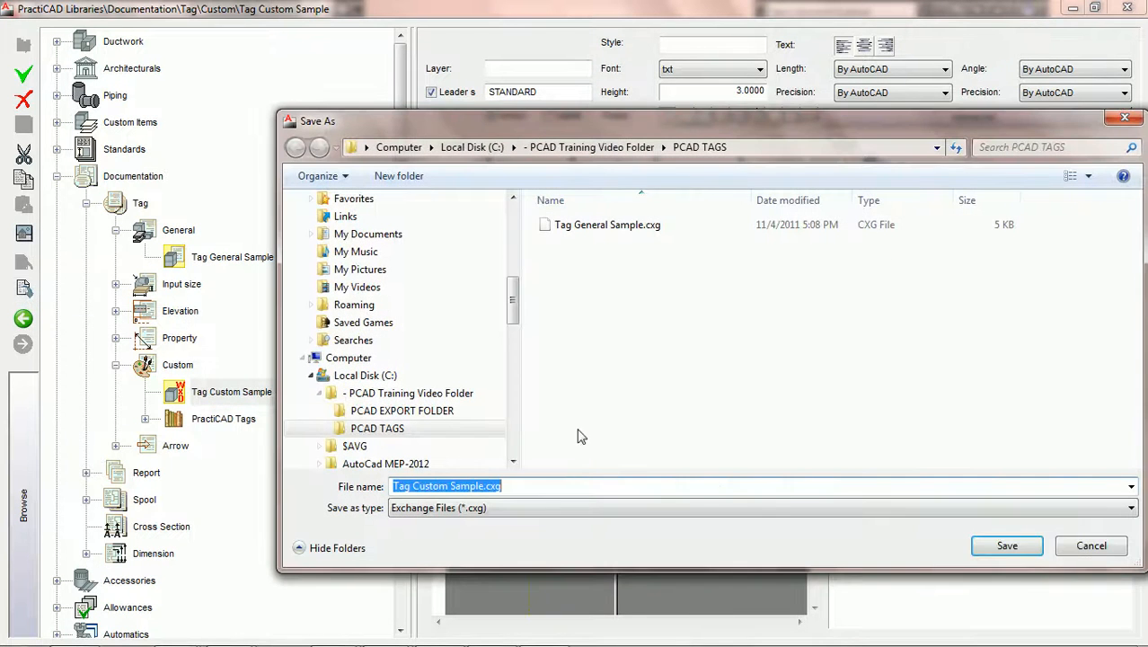
{"action": "left_click", "coordinate": [977, 545]}
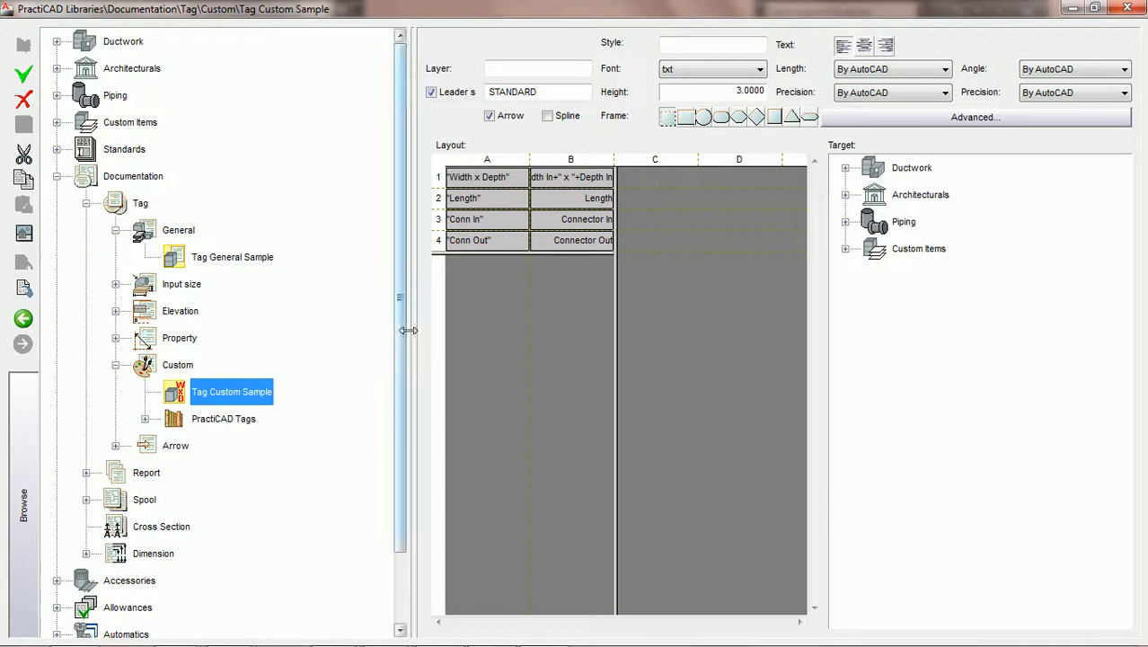
Step: Remove Tag General Sample from the General category and Tag Custom Sample from the Custom category
{"action": "left_click", "coordinate": [230, 258]}
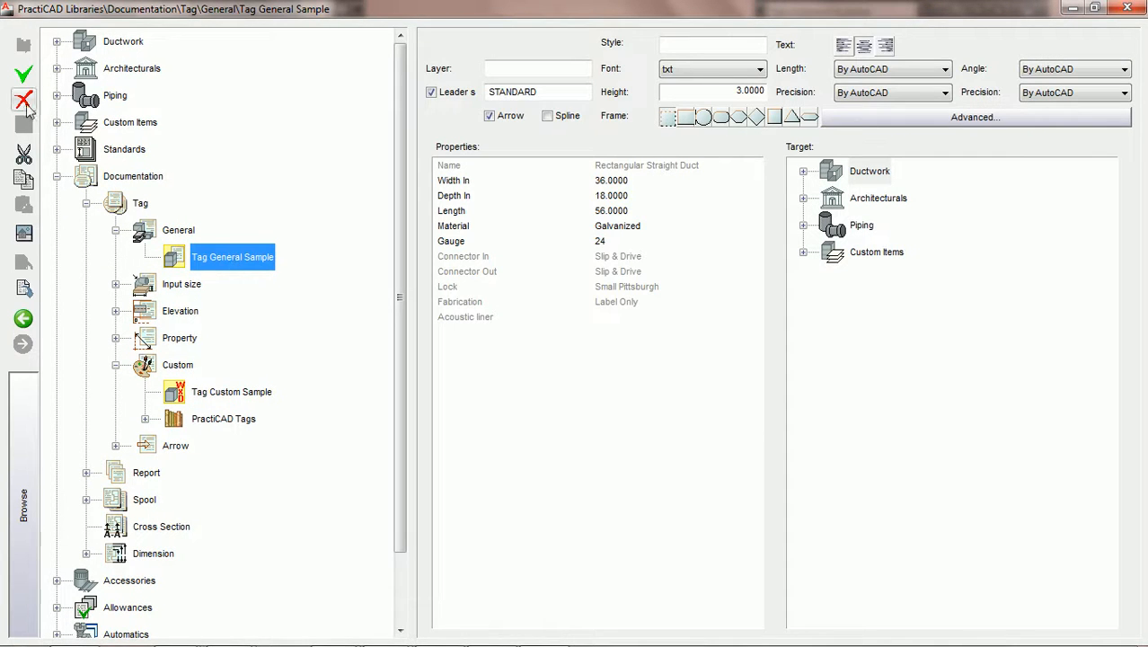
{"action": "left_click", "coordinate": [25, 103]}
{"action": "left_click", "coordinate": [594, 368]}
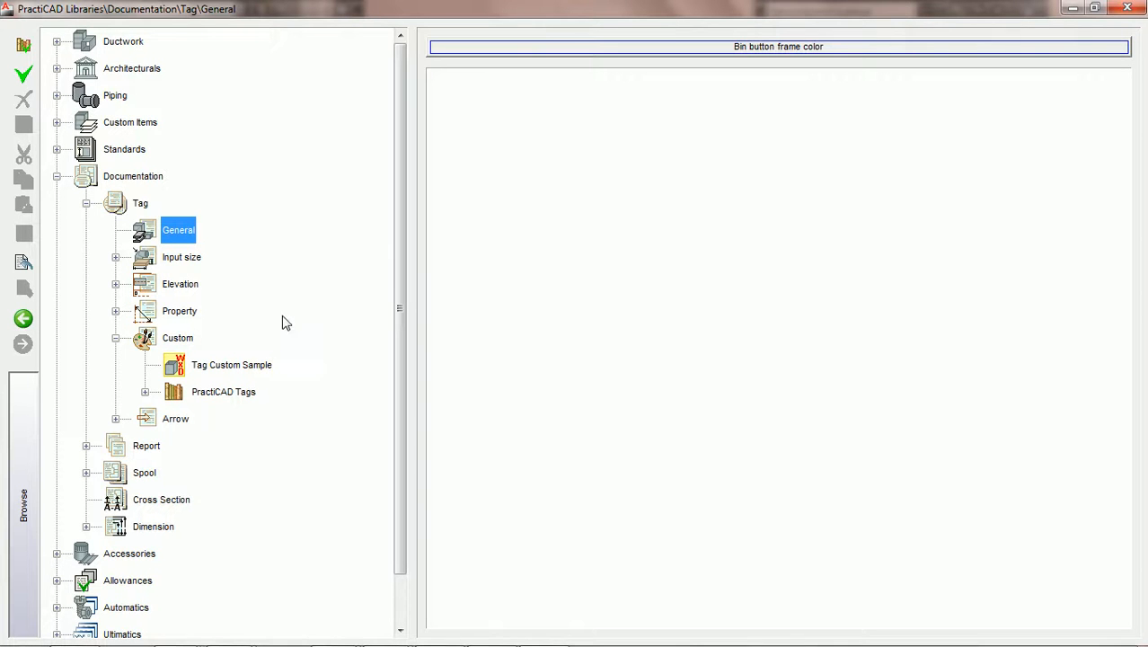
{"action": "left_click", "coordinate": [224, 364]}
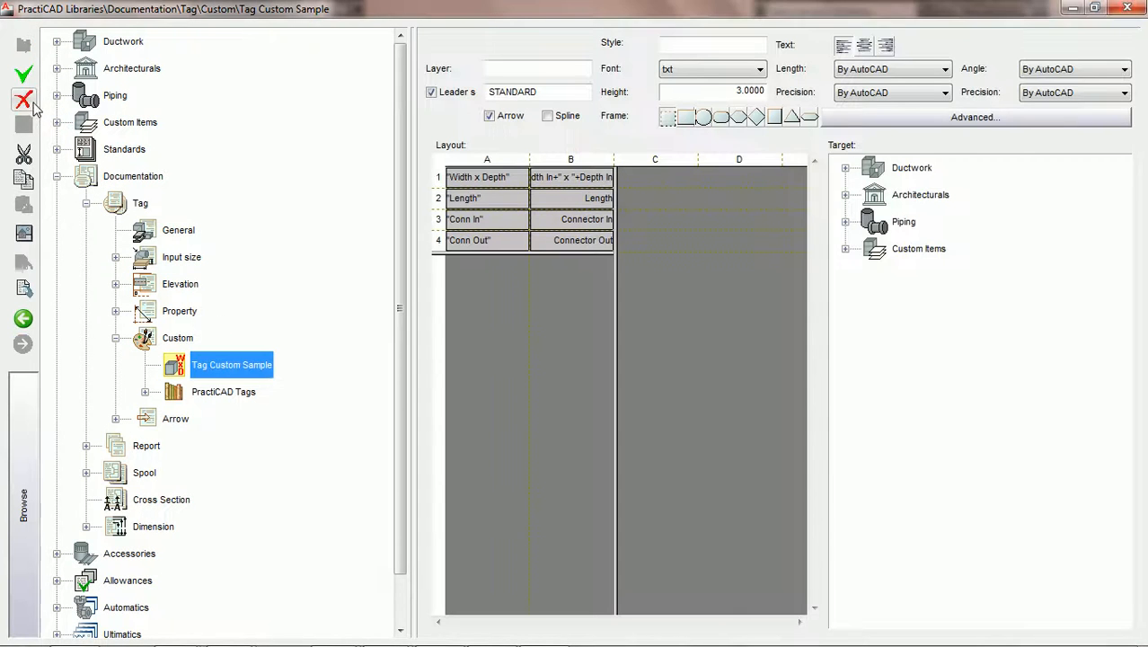
{"action": "left_click", "coordinate": [24, 99]}
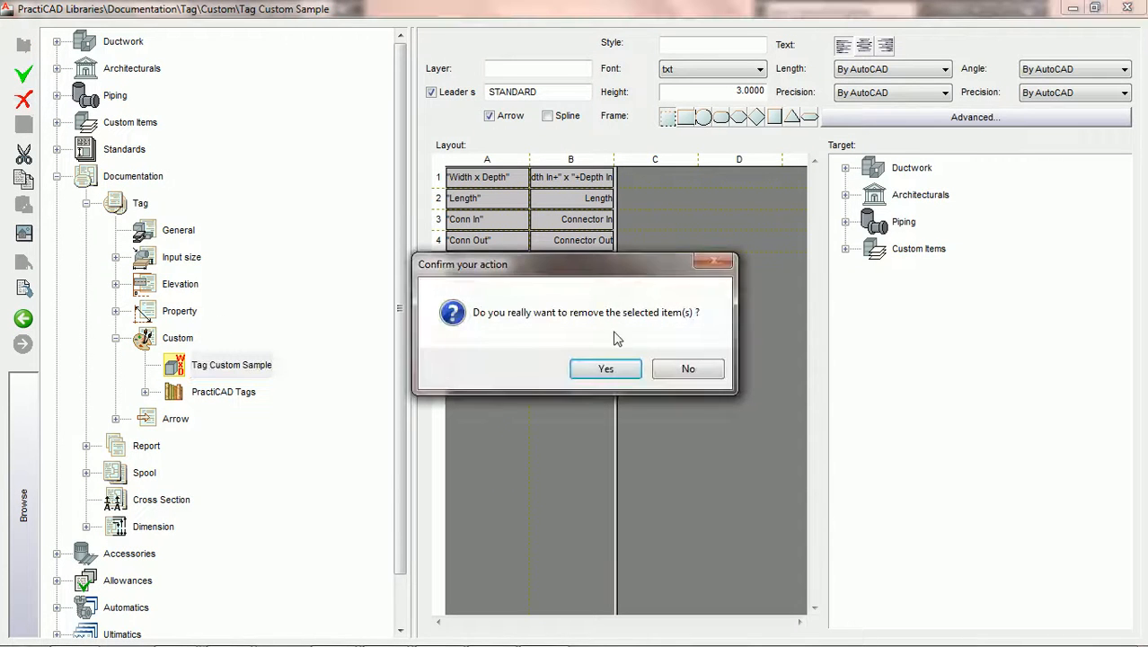
{"action": "left_click", "coordinate": [605, 370]}
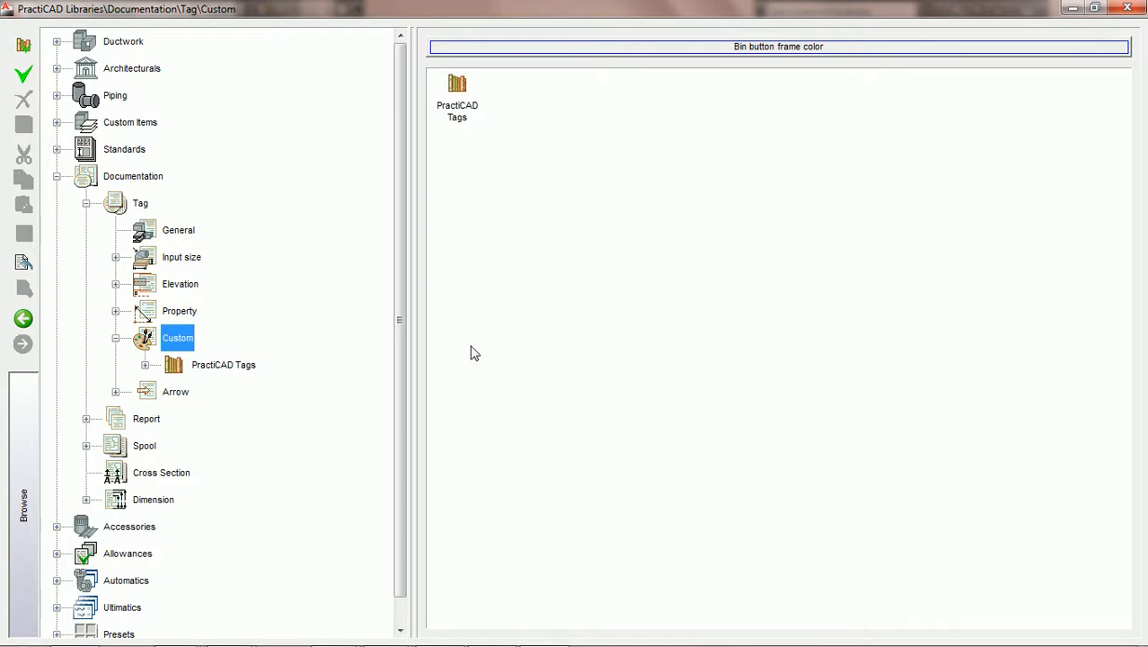
Step: Try to import Tag General Sample.cxg and Tag Custom Sample.cxg together from the PCAD TAGS folder into the General category
{"action": "left_click", "coordinate": [185, 235]}
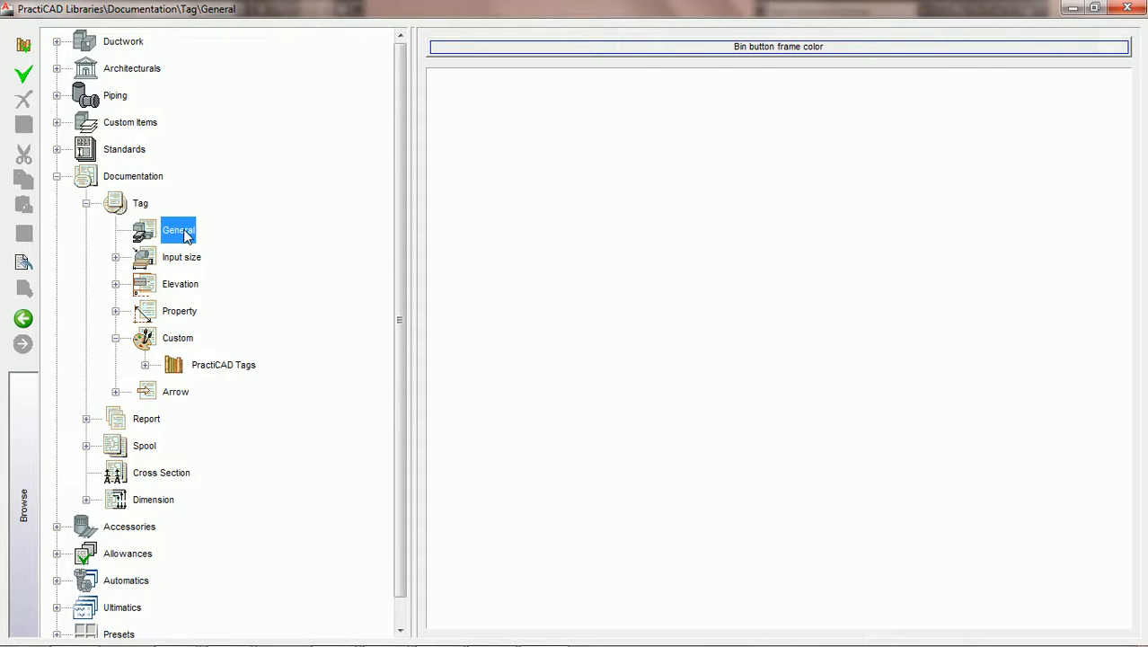
{"action": "left_click", "coordinate": [22, 263]}
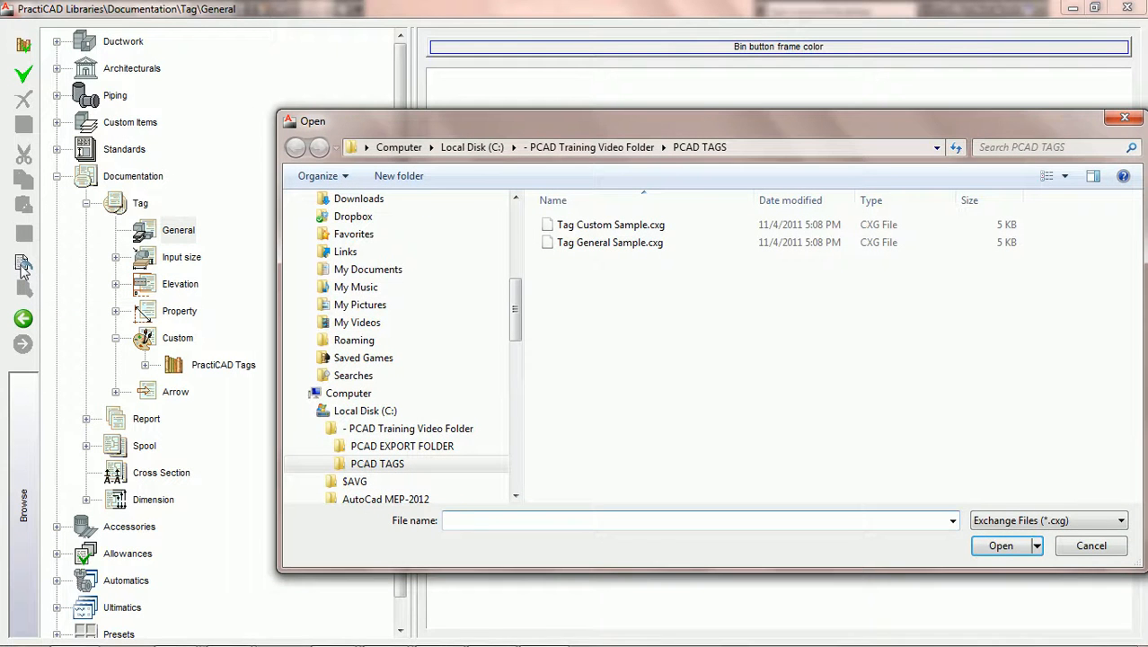
{"action": "left_click", "coordinate": [620, 246]}
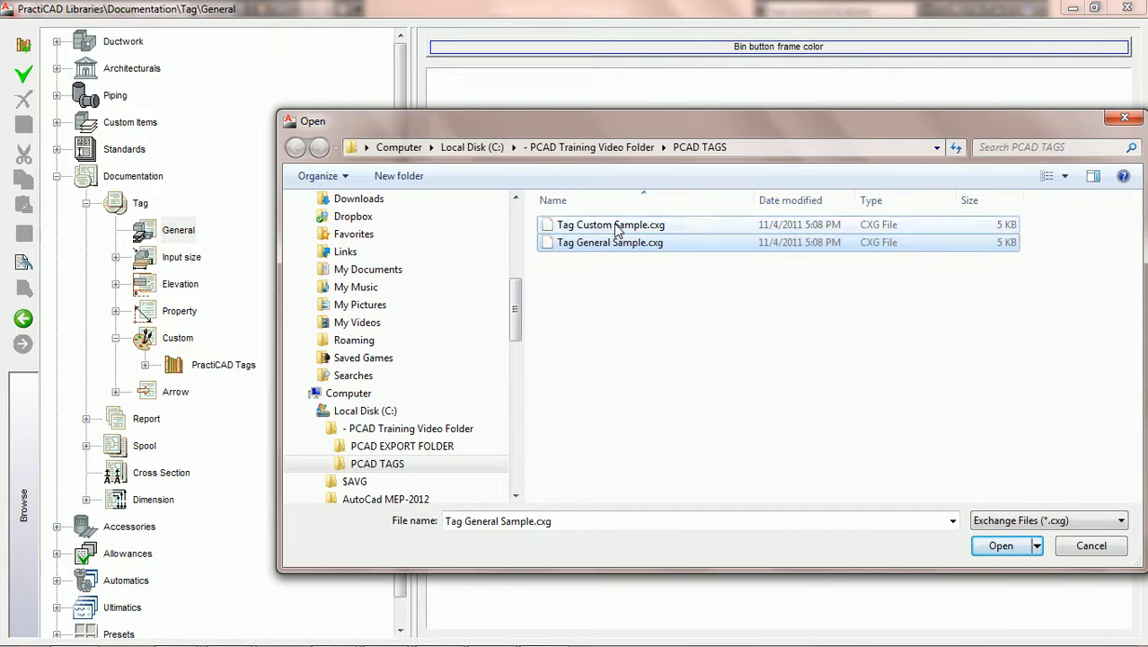
{"action": "left_click", "coordinate": [617, 226], "text": "ctrl"}
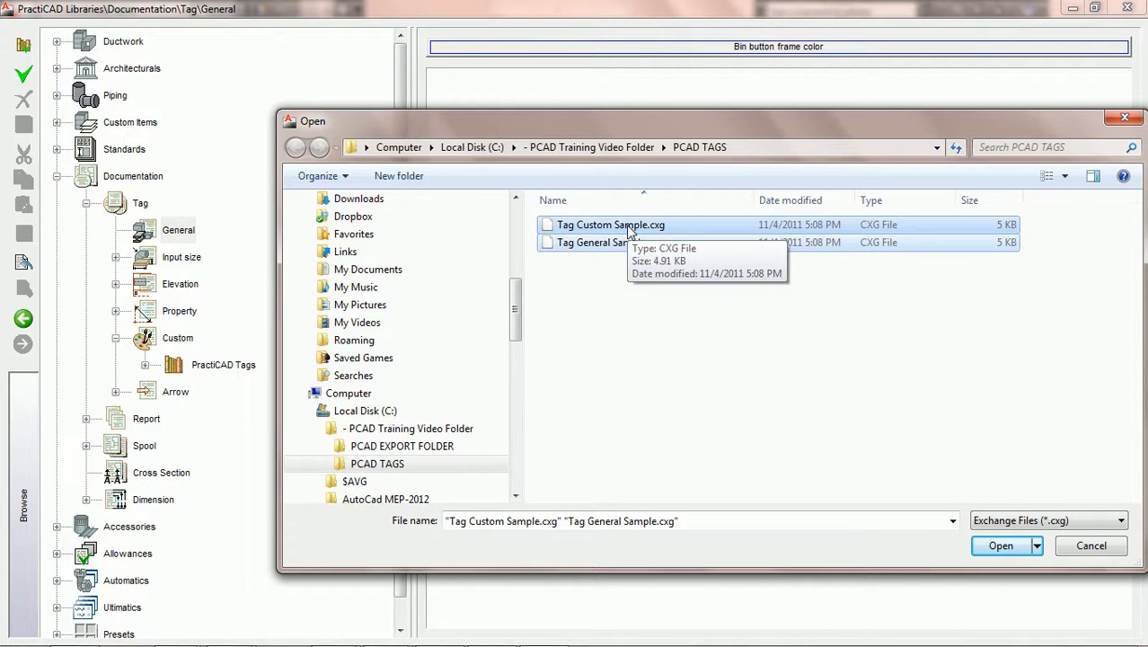
{"action": "left_click", "coordinate": [980, 538]}
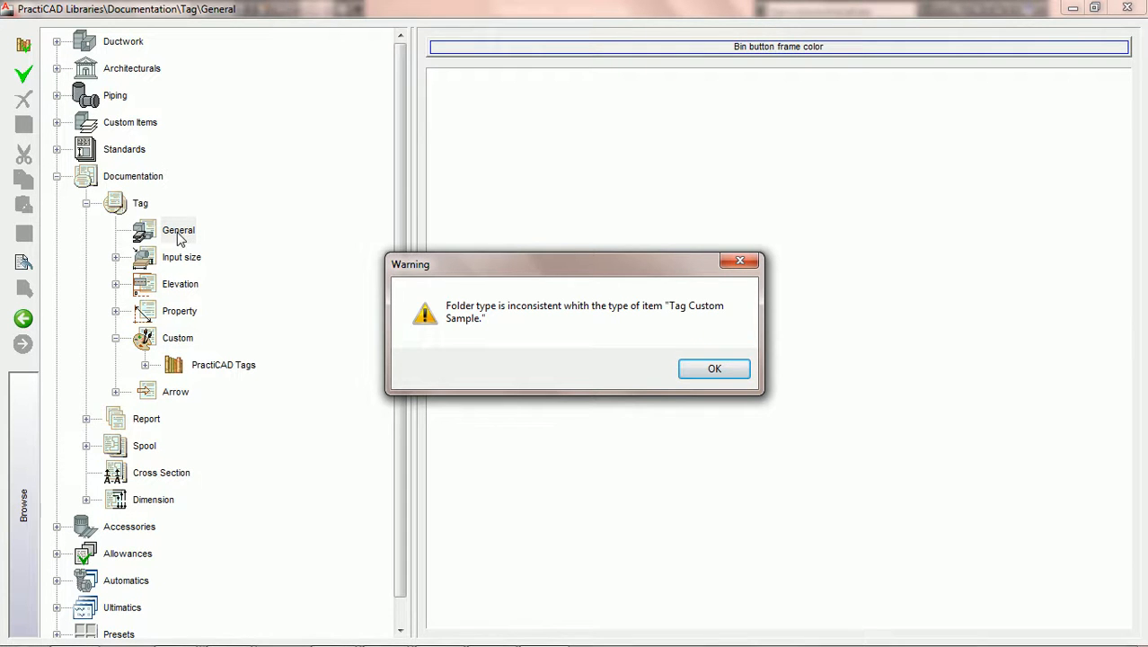
{"action": "left_click", "coordinate": [712, 369]}
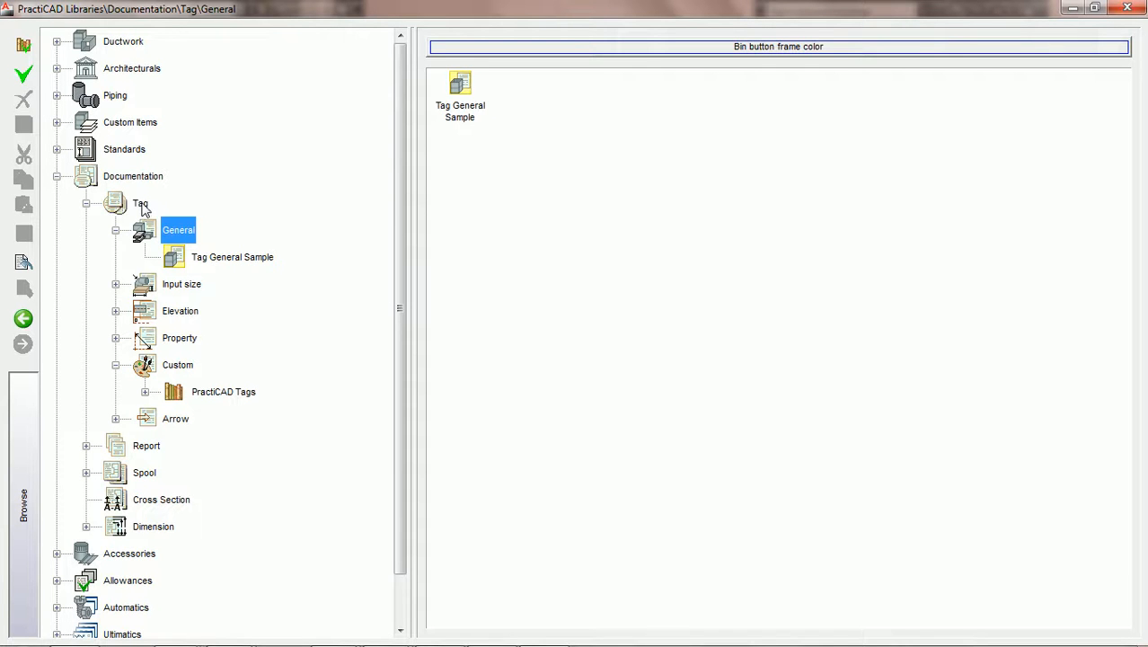
Step: Remove the imported Tag General Sample from the General category
{"action": "double_click", "coordinate": [224, 258]}
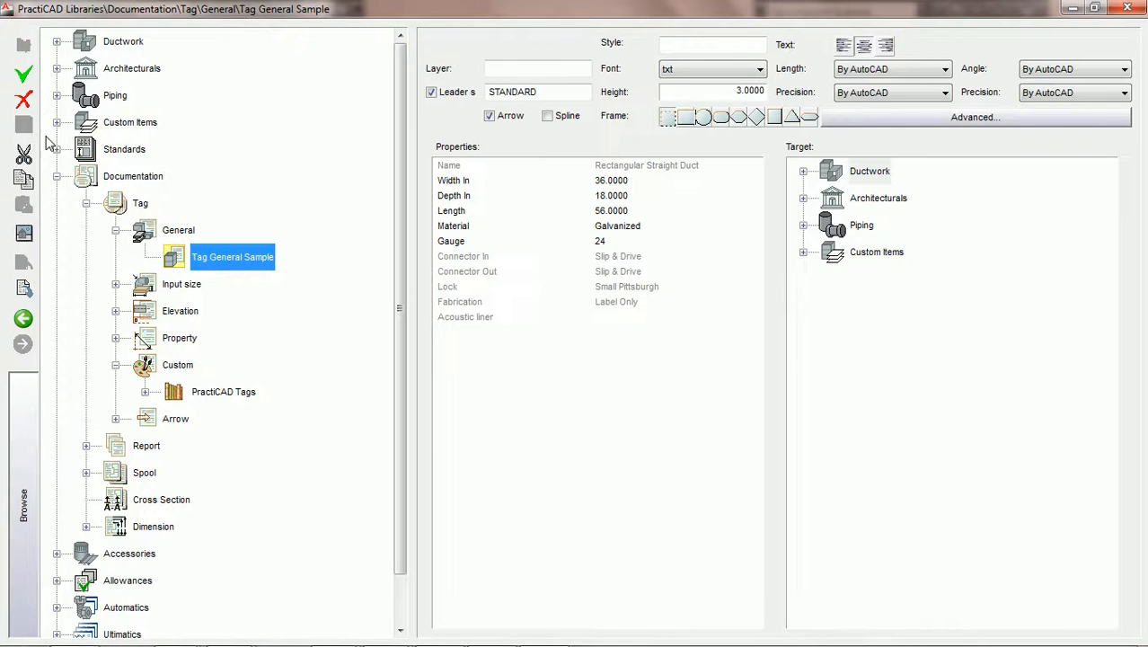
{"action": "left_click", "coordinate": [23, 99]}
{"action": "left_click", "coordinate": [605, 368]}
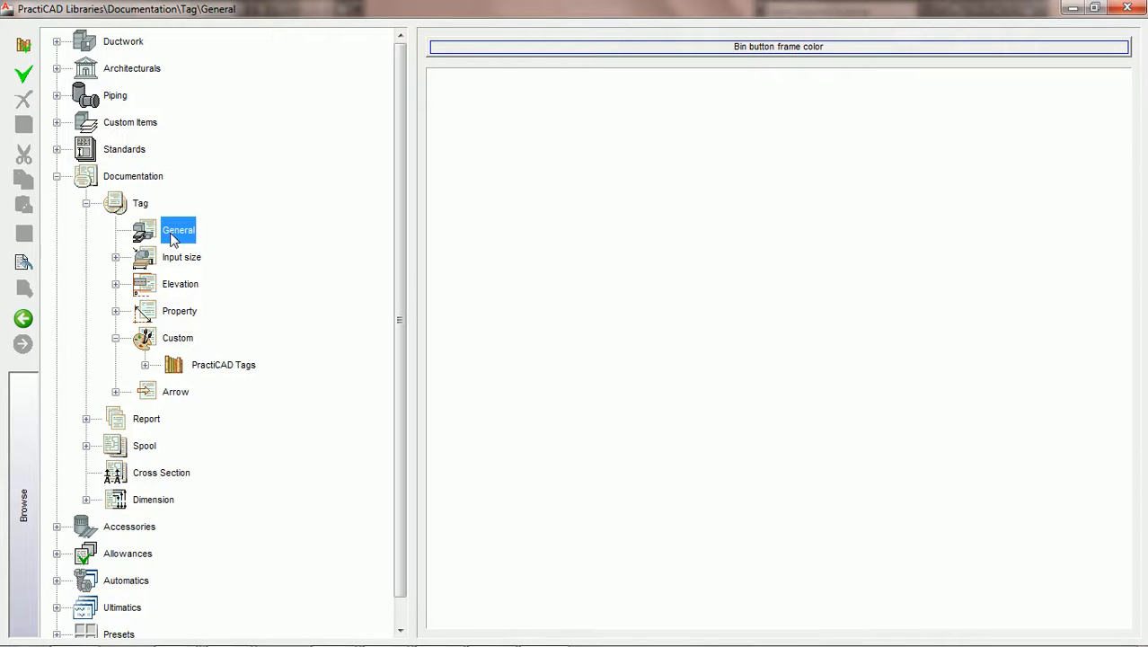
Step: Import Tag Custom Sample.cxg and Tag General Sample.cxg together from the PCAD TAGS folder into the parent Tag category
{"action": "left_click", "coordinate": [140, 205]}
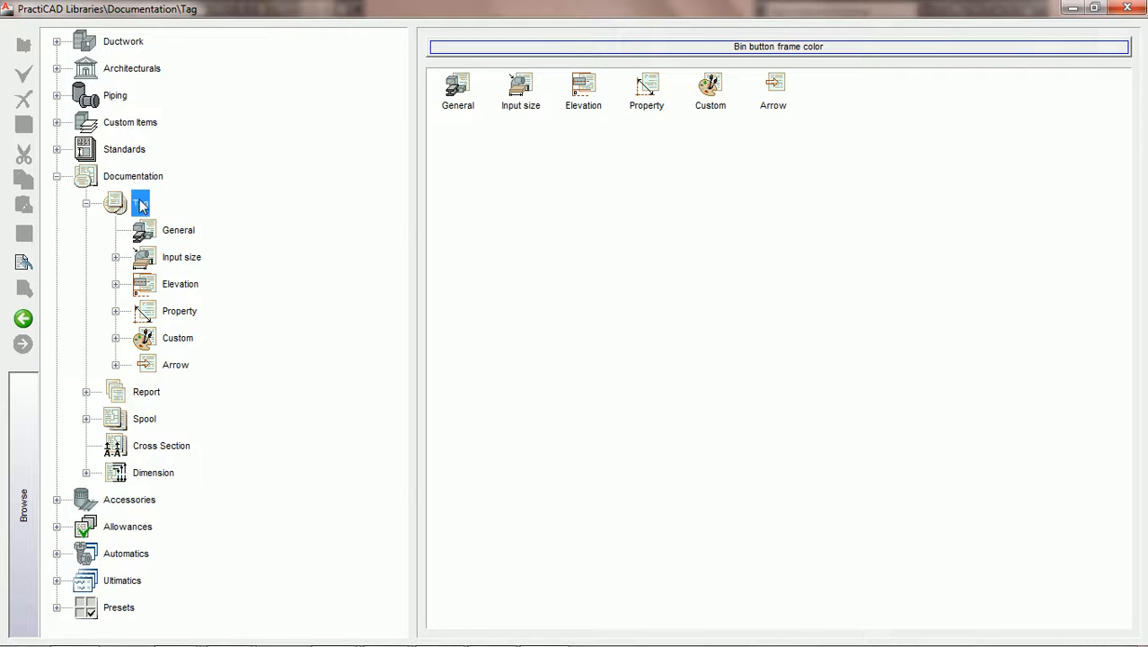
{"action": "left_click", "coordinate": [23, 262]}
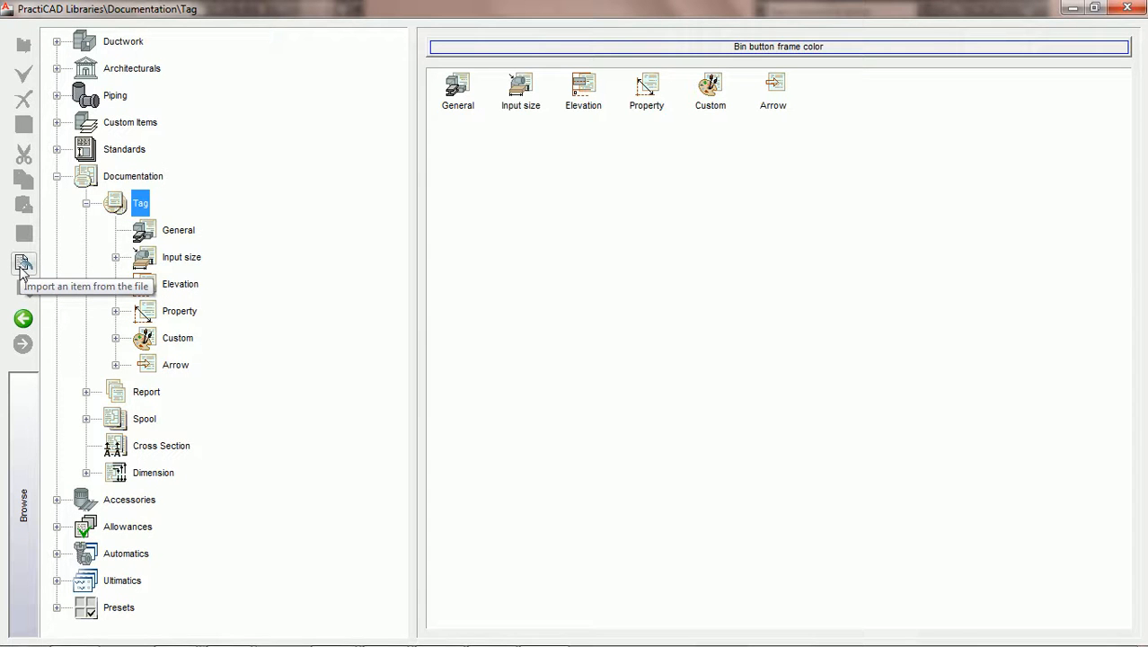
{"action": "left_click", "coordinate": [26, 265]}
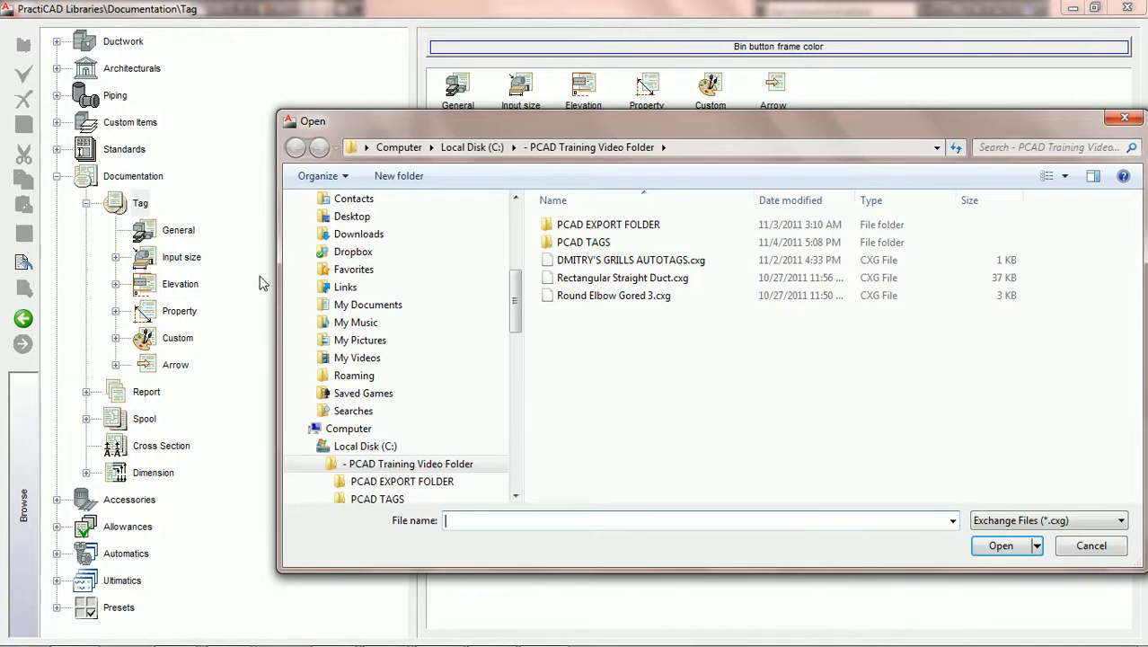
{"action": "double_click", "coordinate": [593, 242]}
{"action": "left_click", "coordinate": [628, 230]}
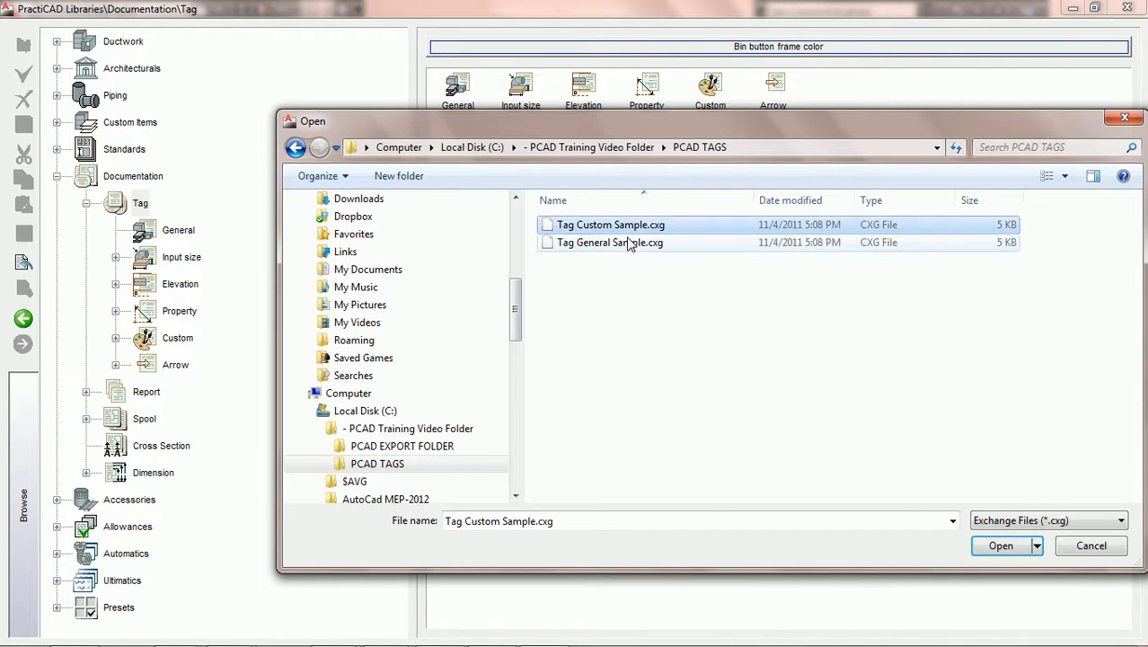
{"action": "left_click", "coordinate": [623, 242], "text": "ctrl"}
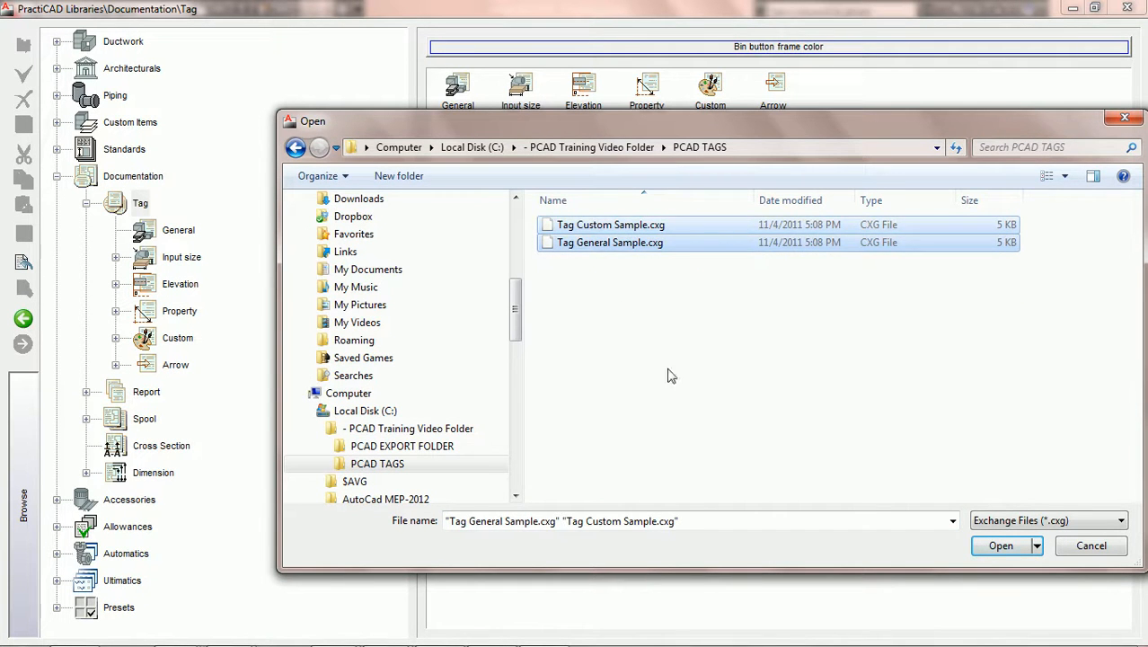
{"action": "left_click", "coordinate": [999, 546]}
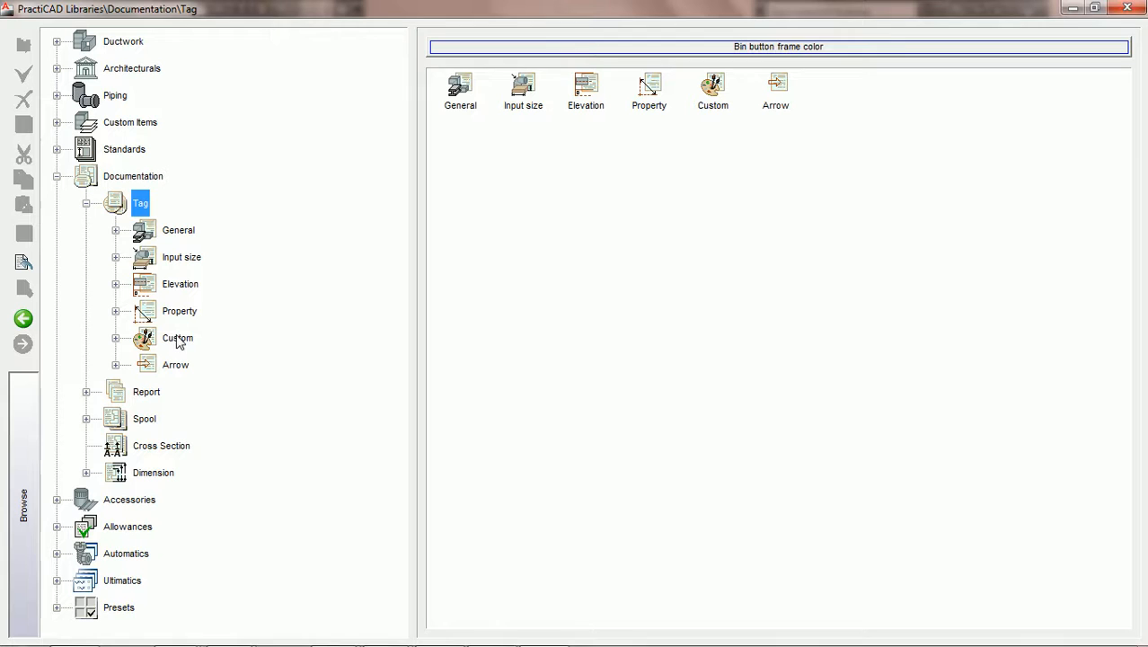
Step: Check the General and Custom tag categories for the imported sample tags, and collapse the Documentation tree
{"action": "left_click", "coordinate": [116, 231]}
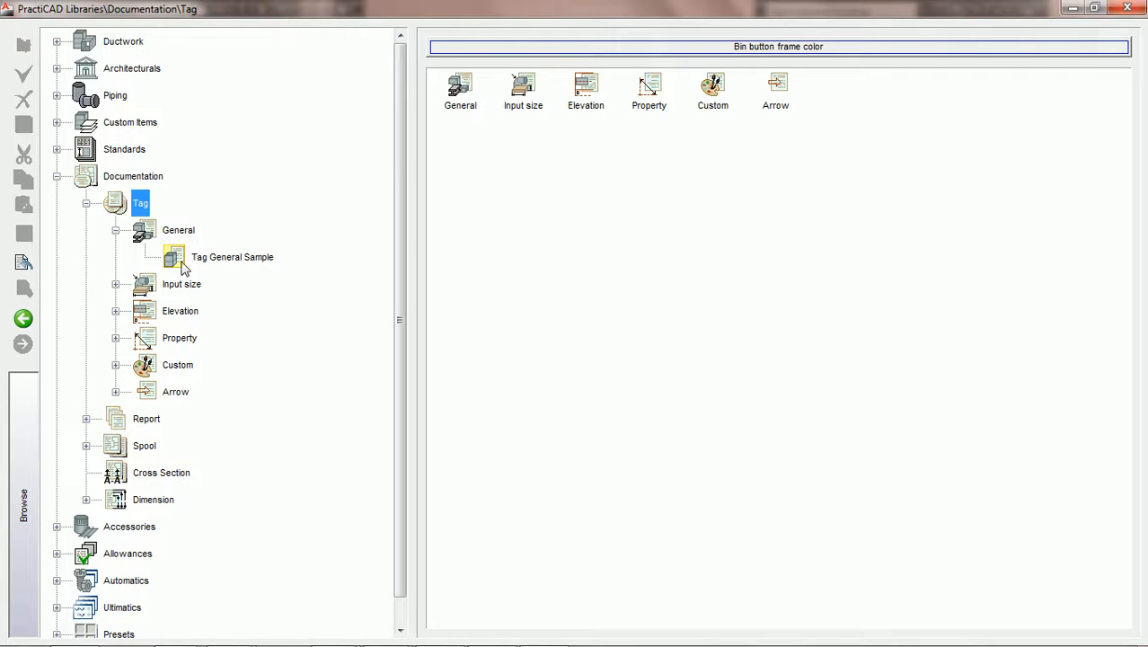
{"action": "left_click", "coordinate": [115, 365]}
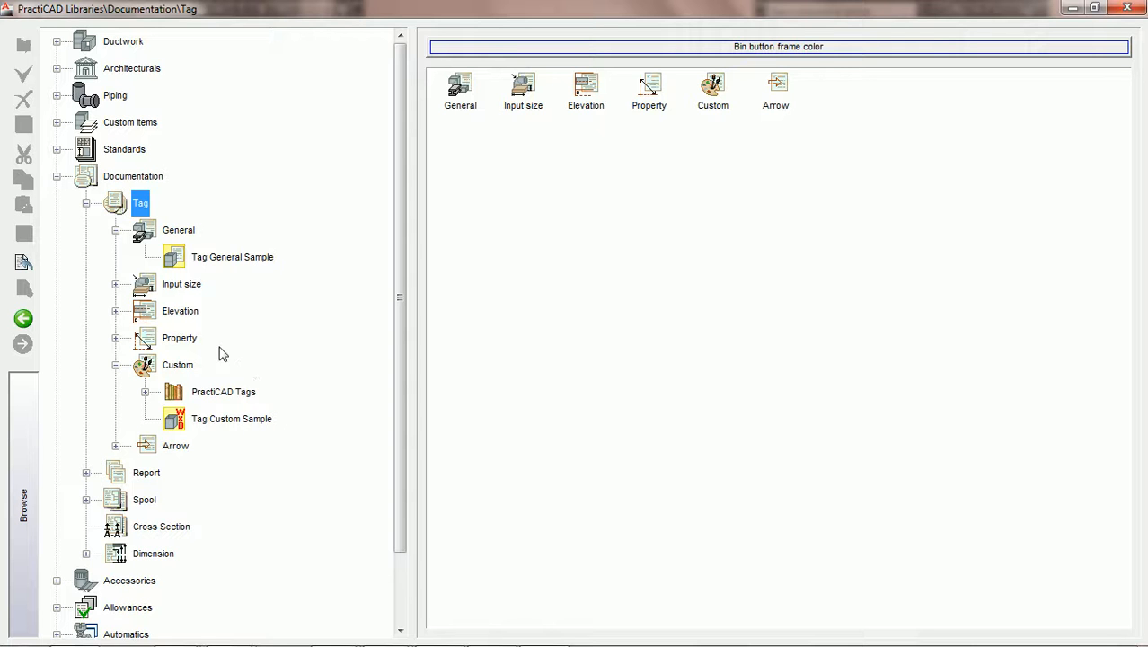
{"action": "left_click", "coordinate": [115, 230]}
{"action": "left_click", "coordinate": [115, 338]}
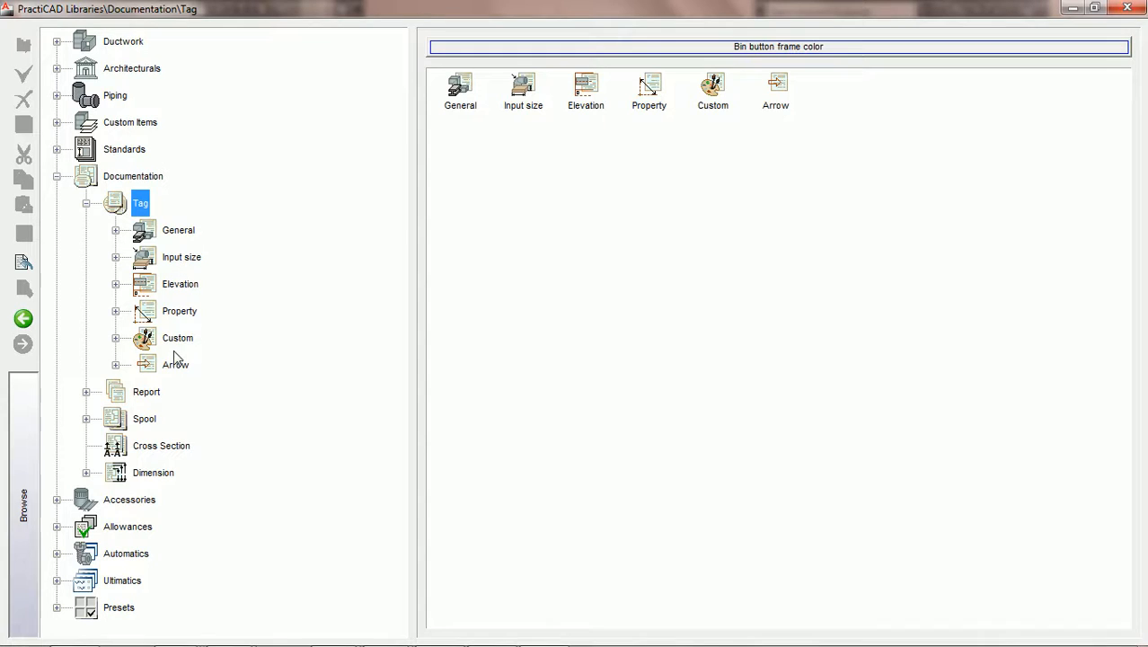
{"action": "left_click", "coordinate": [56, 176]}
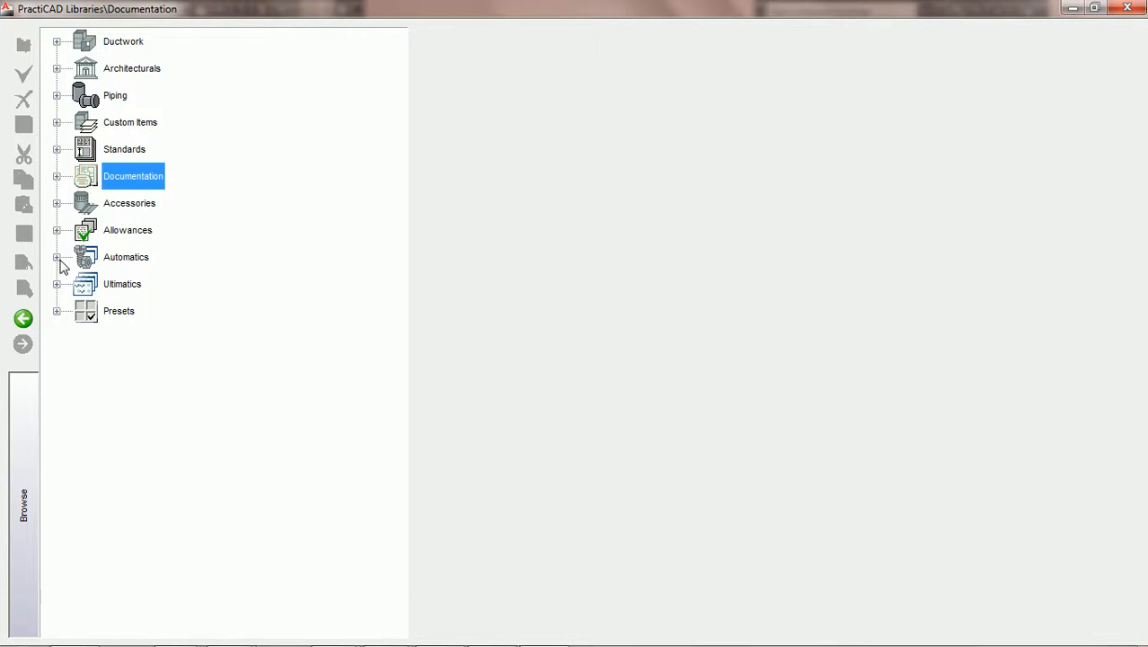
Step: Expand the Automatics category and view its Tagging contents, followed by the contents of Automatics itself
{"action": "left_click", "coordinate": [56, 258]}
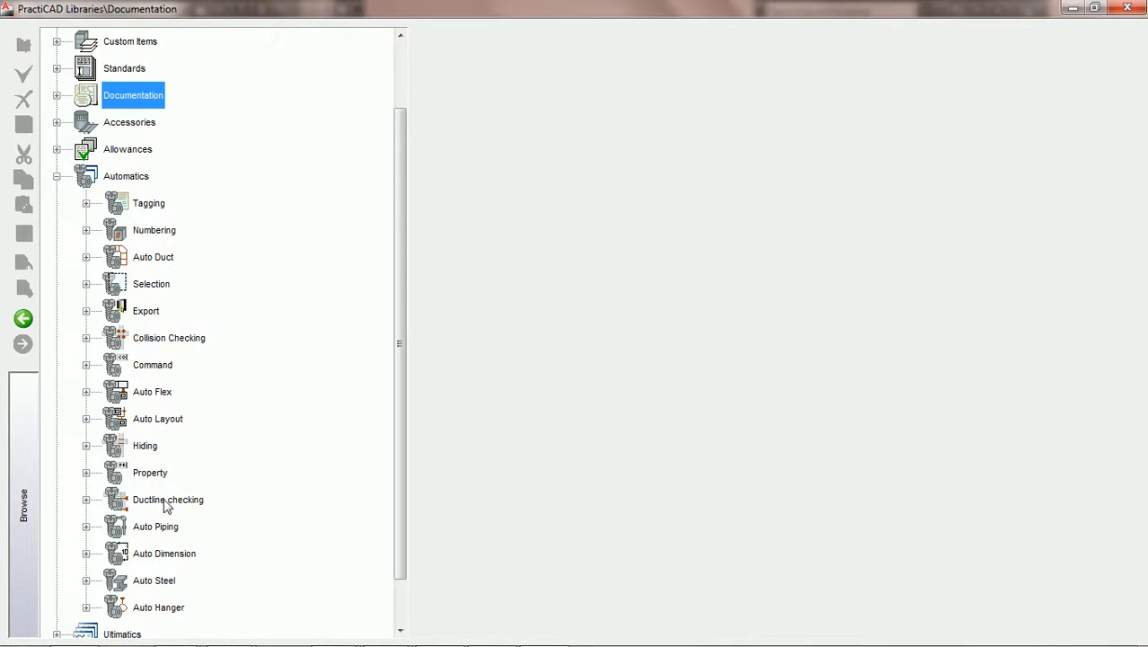
{"action": "left_click", "coordinate": [150, 206]}
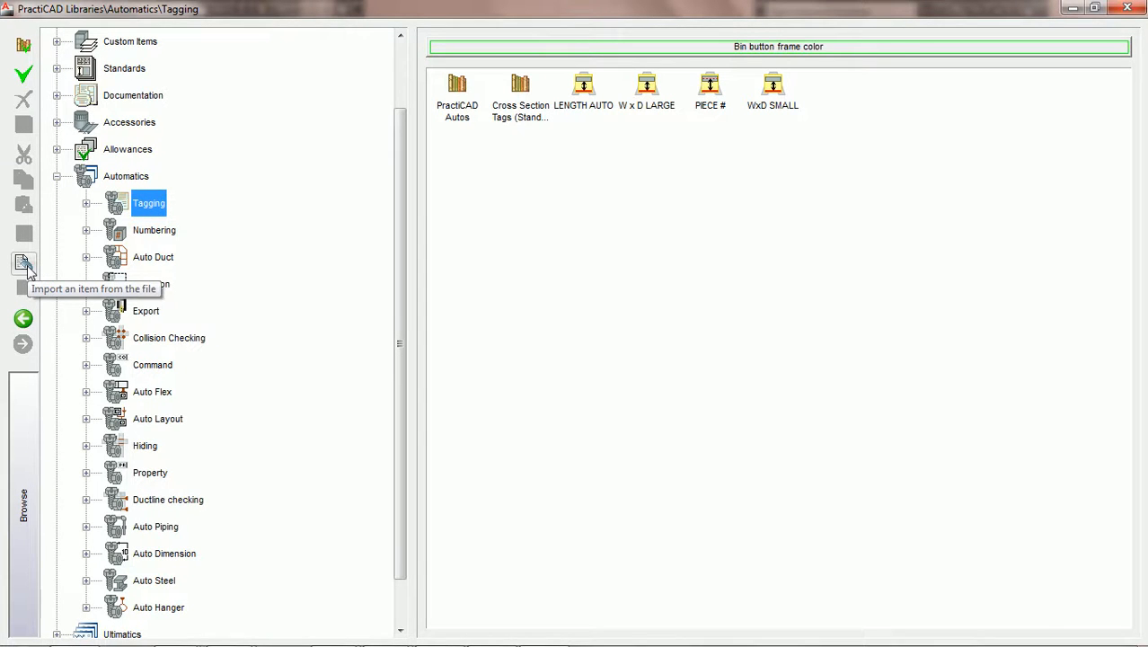
{"action": "left_click", "coordinate": [137, 177]}
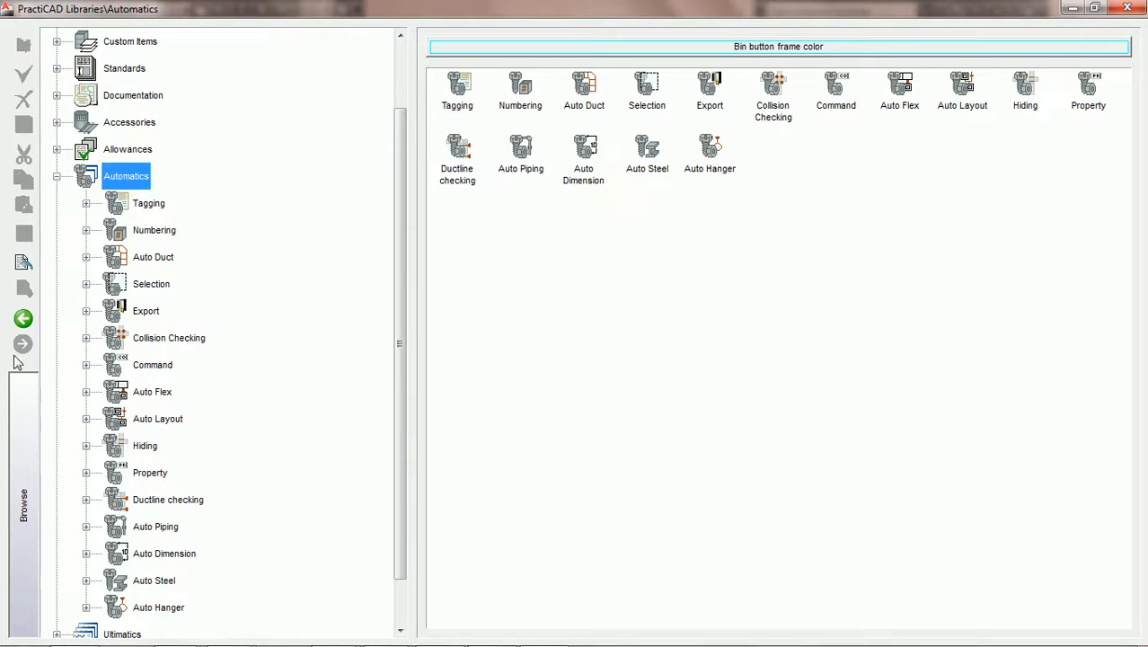
Step: Step back through the browsing history to the Documentation Tag category, and collapse the Documentation and Automatics trees
{"action": "left_click", "coordinate": [23, 321]}
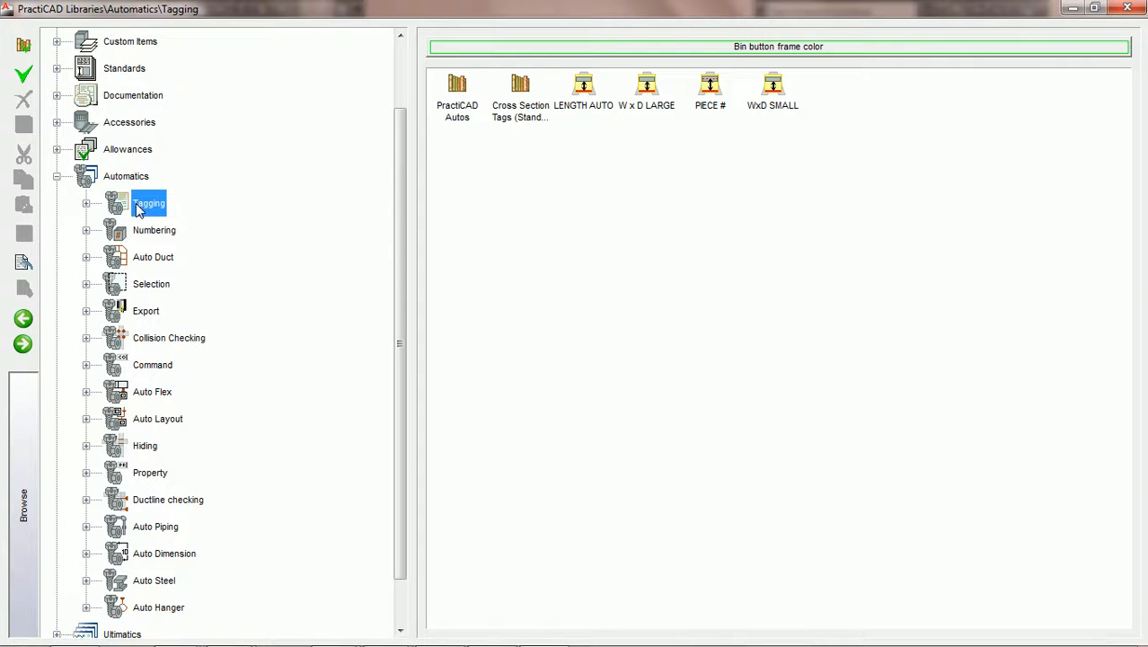
{"action": "left_click", "coordinate": [23, 319]}
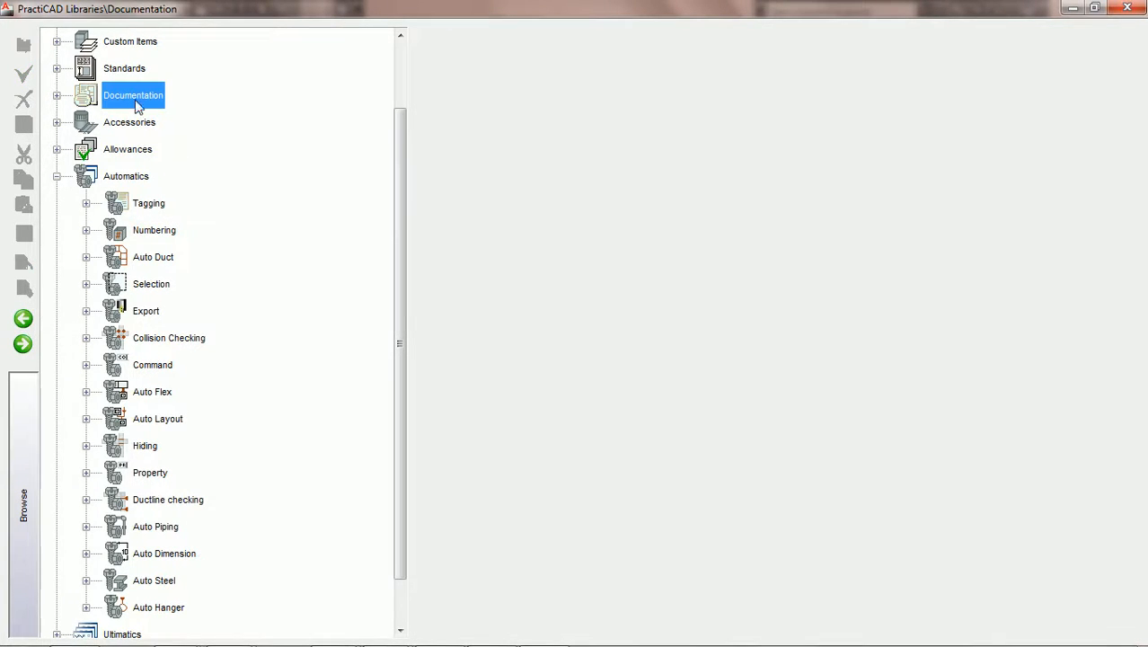
{"action": "left_click", "coordinate": [26, 321]}
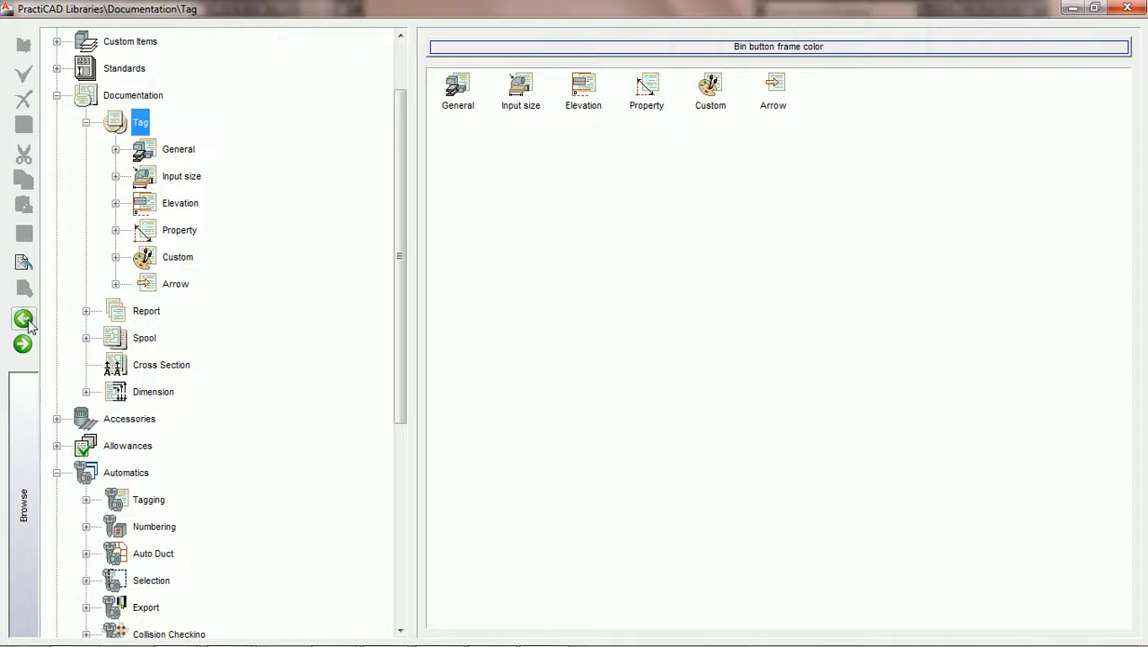
{"action": "left_click", "coordinate": [56, 95]}
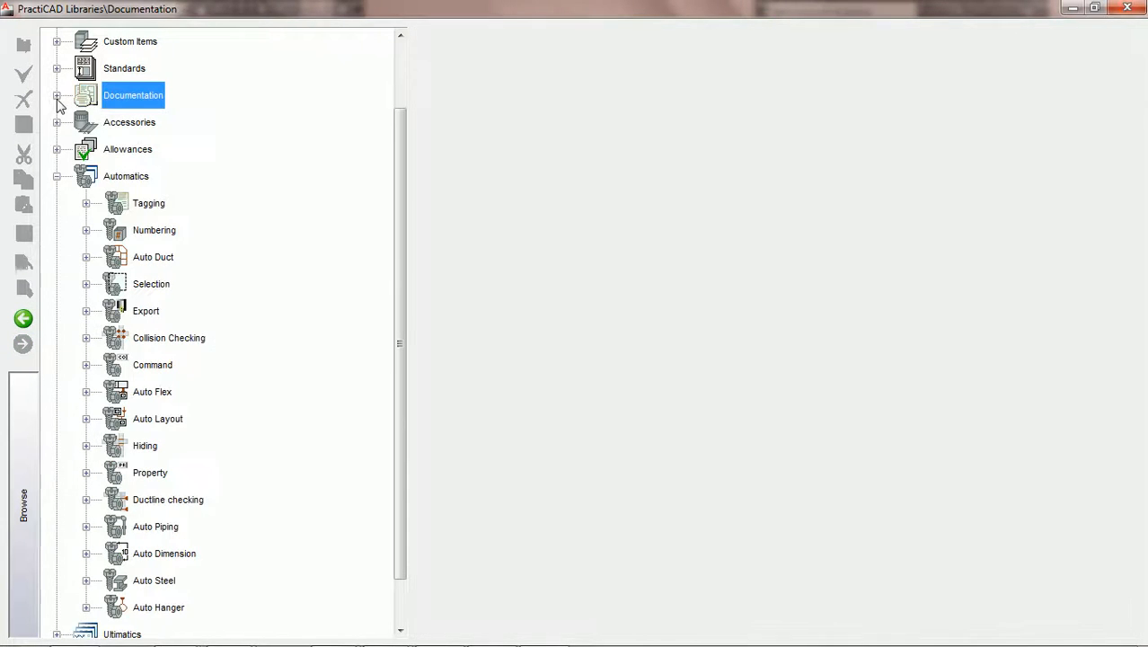
{"action": "left_click", "coordinate": [57, 177]}
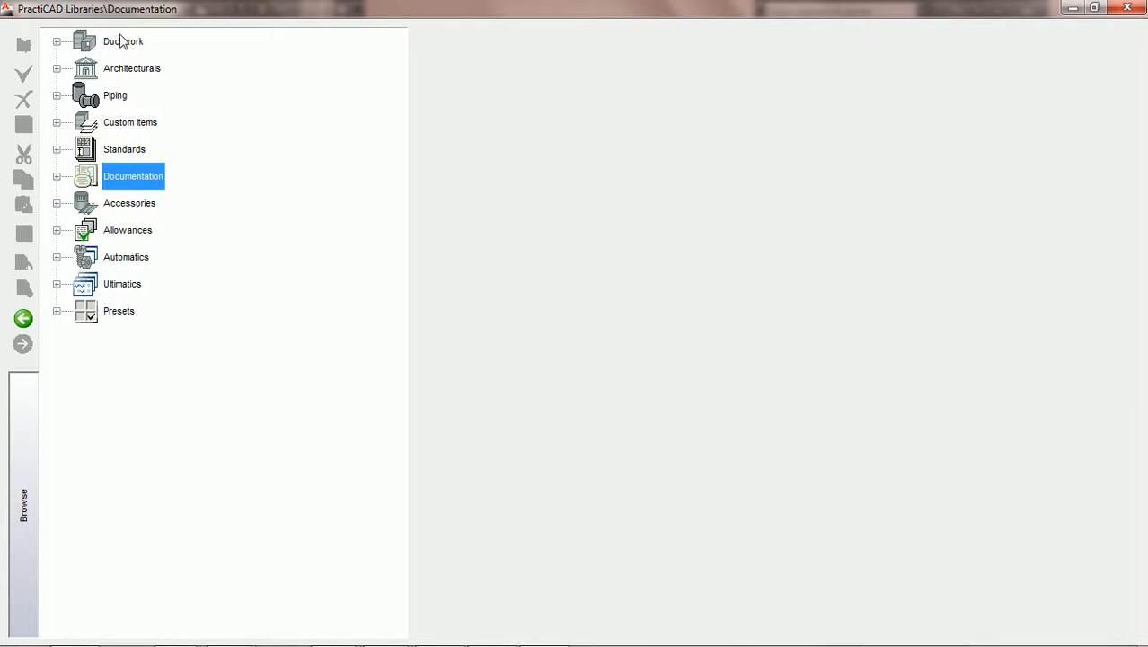
Step: Open the Square Elbow item in the Ductwork category under PractiCAM Single Wall, Rectangular, Elbow
{"action": "left_click", "coordinate": [123, 41]}
{"action": "left_click", "coordinate": [56, 41]}
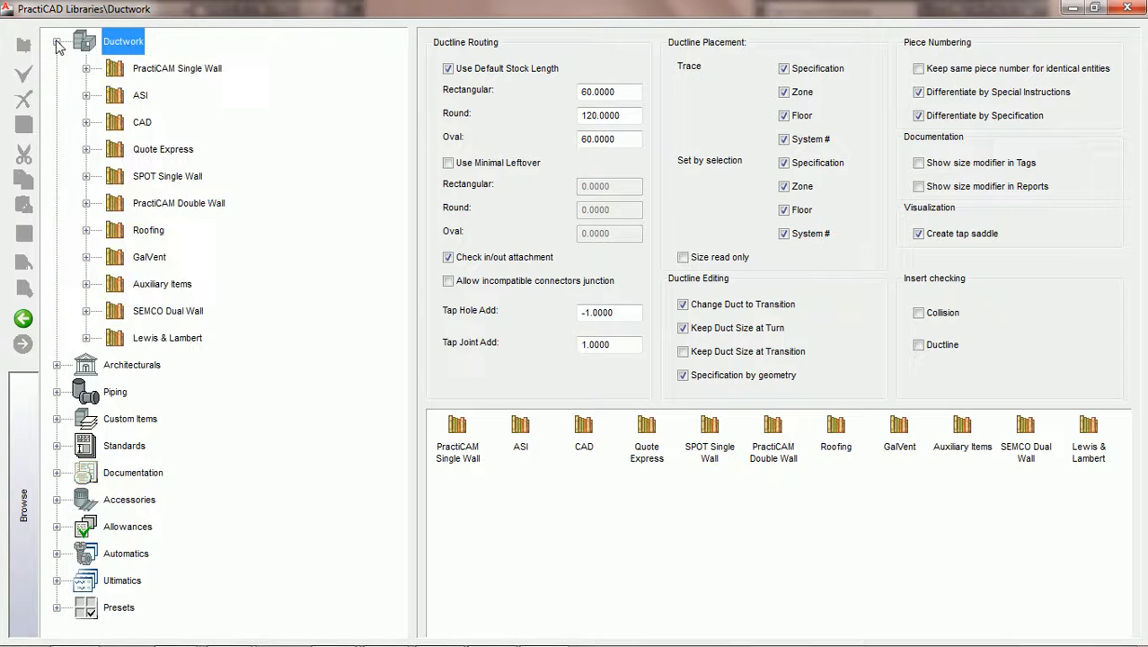
{"action": "left_click", "coordinate": [85, 69]}
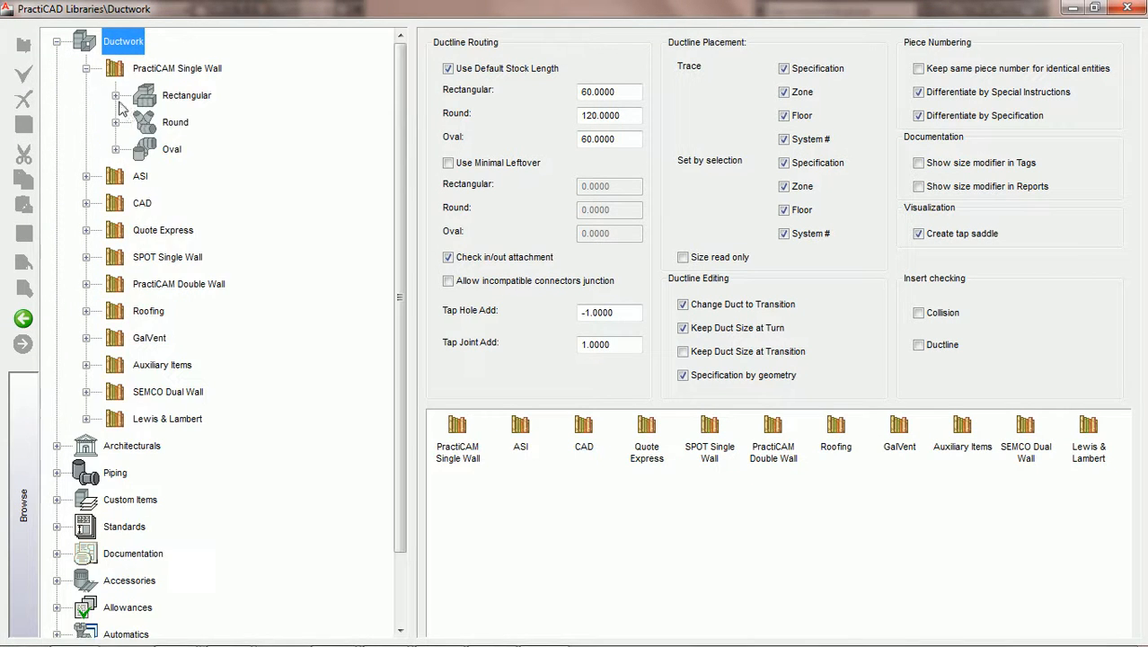
{"action": "left_click", "coordinate": [115, 95]}
{"action": "left_click", "coordinate": [145, 176]}
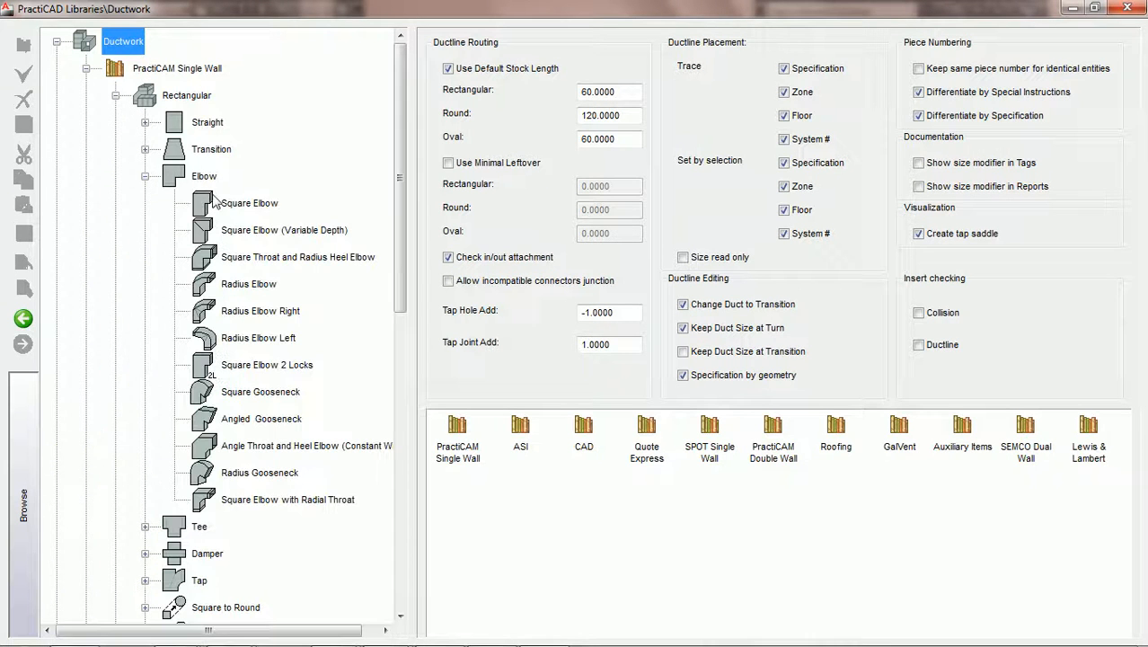
{"action": "left_click", "coordinate": [250, 205]}
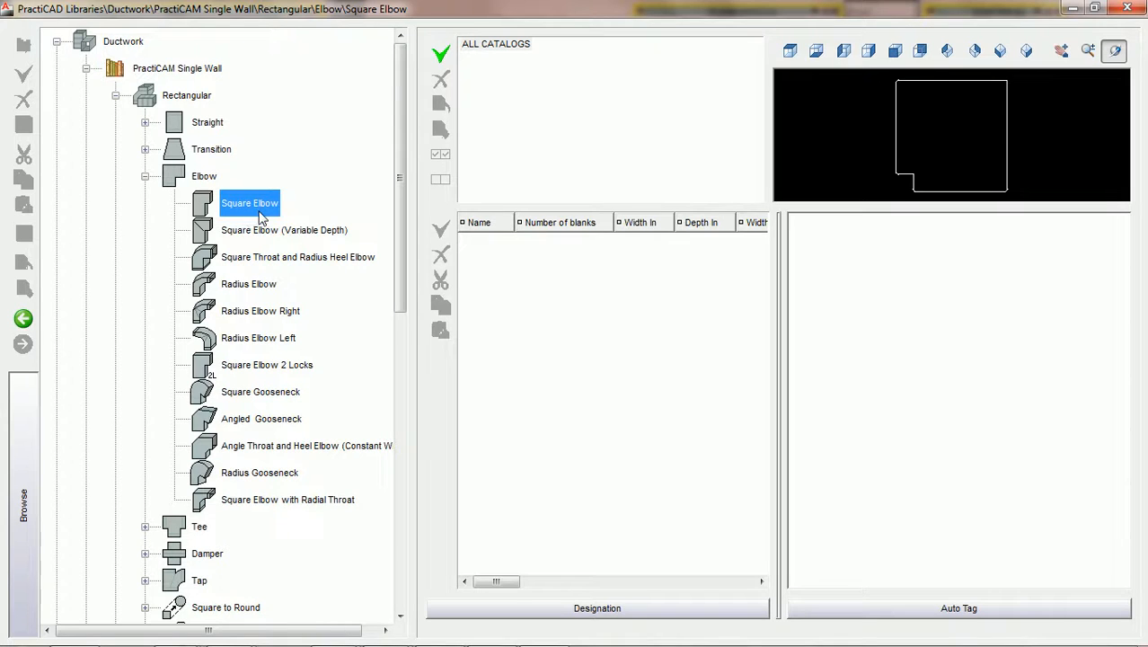
Step: Step backward and forward through the browsing history between Square Elbow and the previously viewed Ductwork and Documentation categories
{"action": "left_click", "coordinate": [23, 319]}
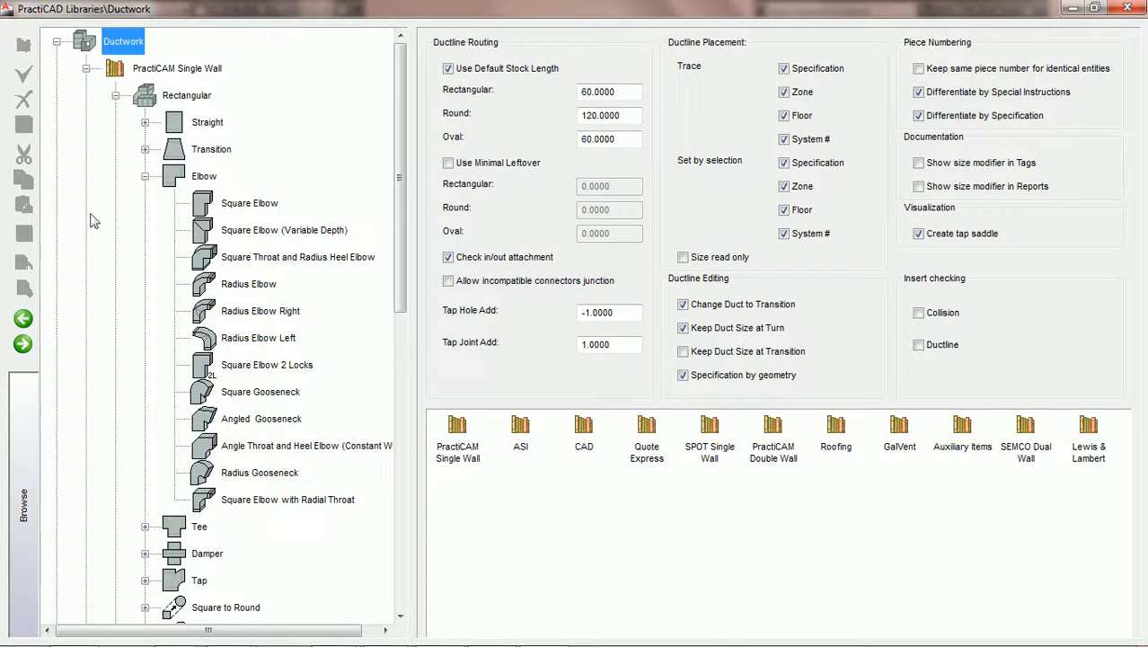
{"action": "left_click", "coordinate": [23, 344]}
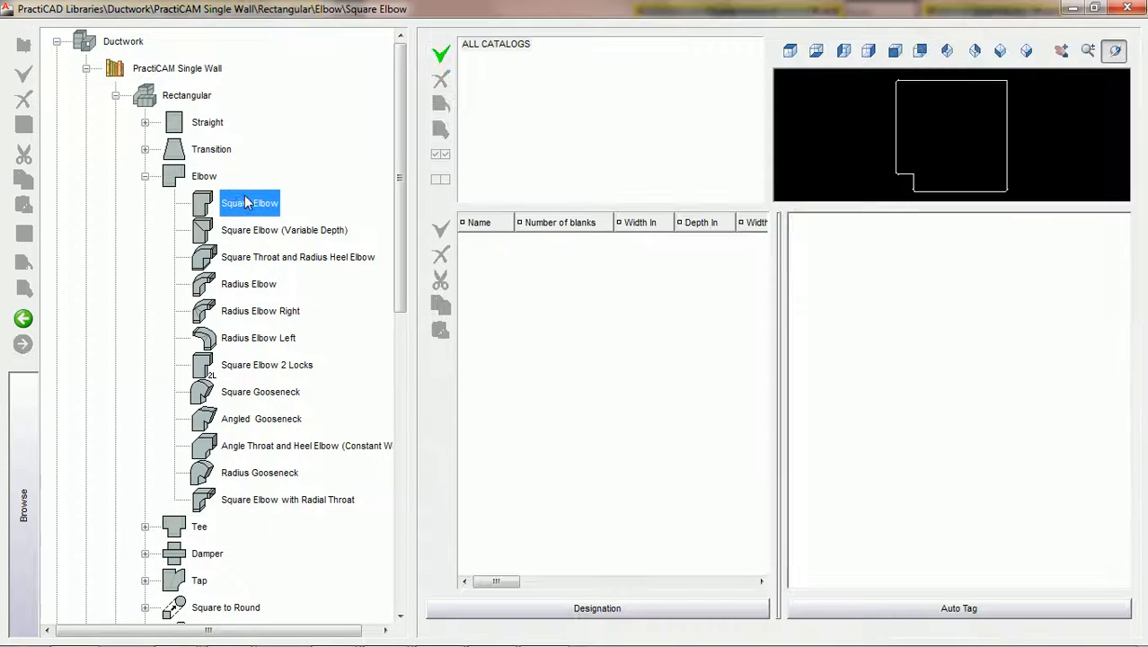
{"action": "left_click", "coordinate": [25, 319]}
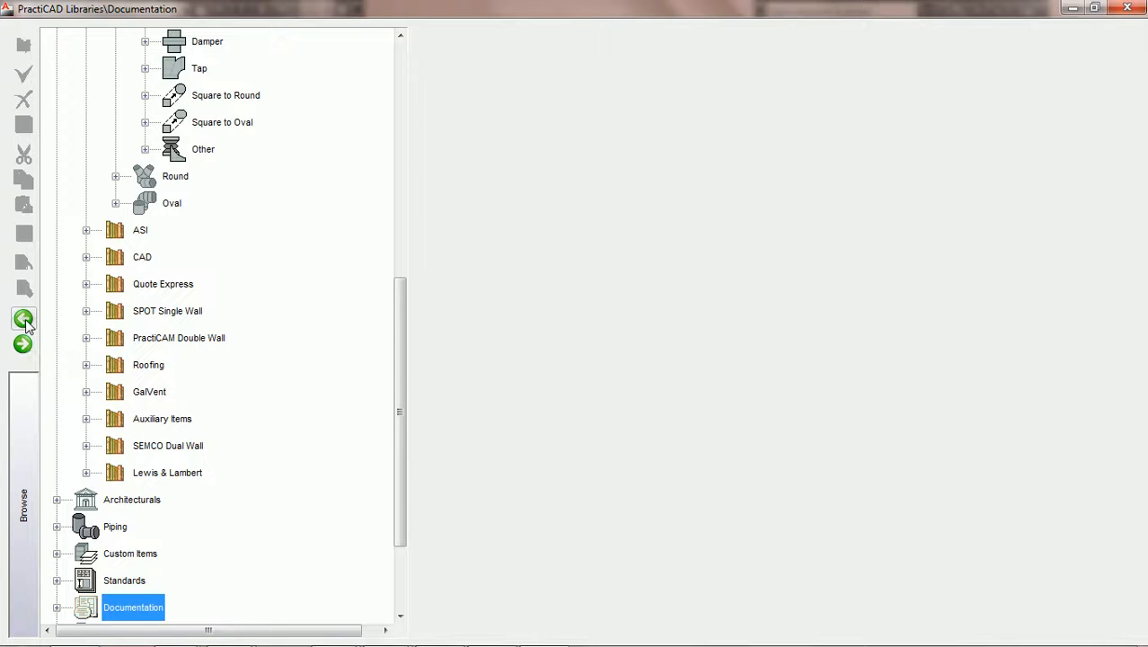
{"action": "left_click", "coordinate": [24, 348]}
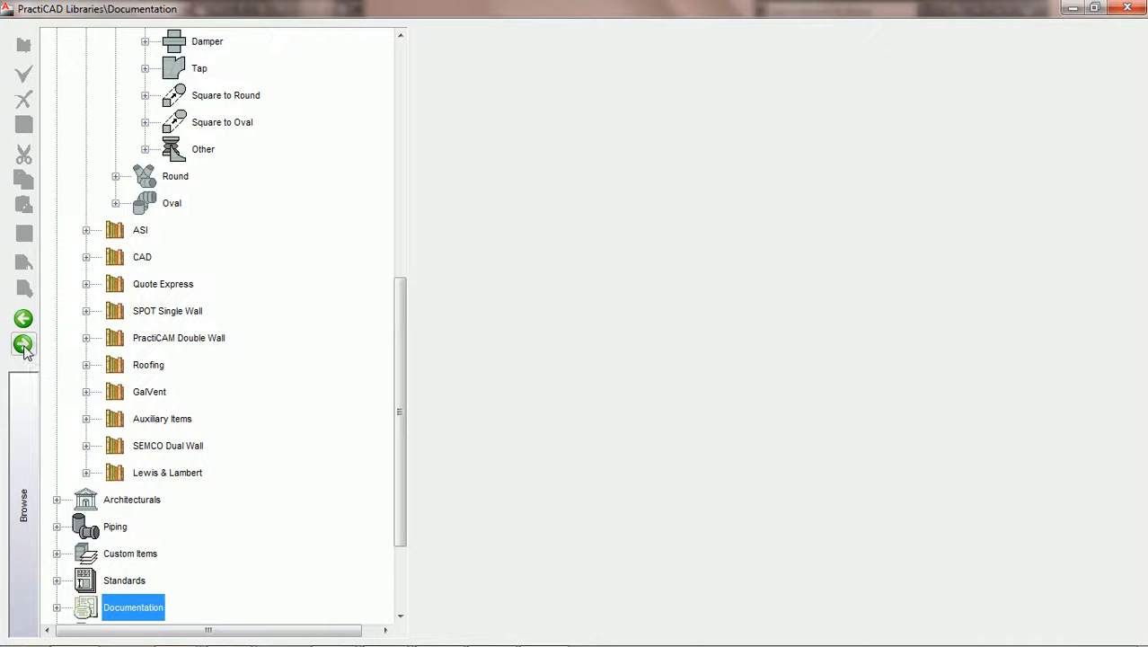